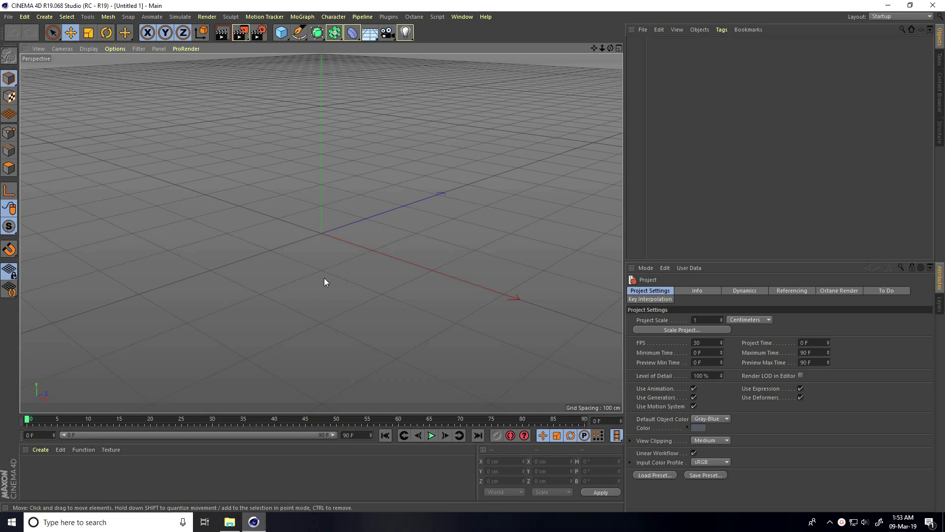
Step: Add a cube primitive and set its X, Y and Z sizes to 100 cm each
left_click(281, 33)
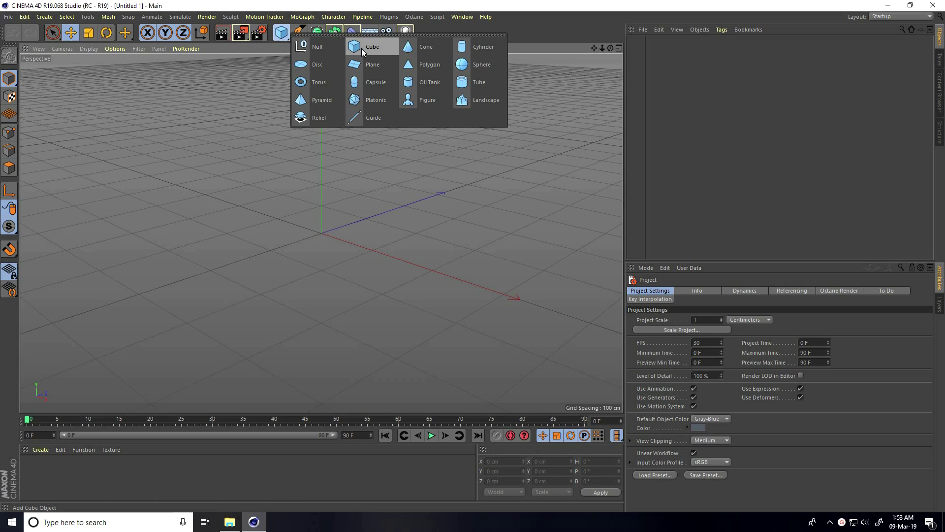
left_click(366, 49)
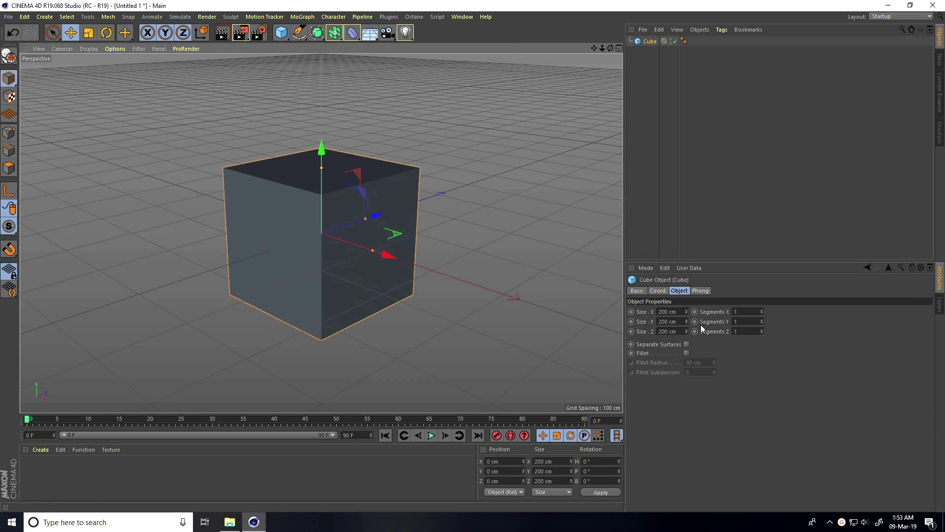
left_click(681, 312)
type("100")
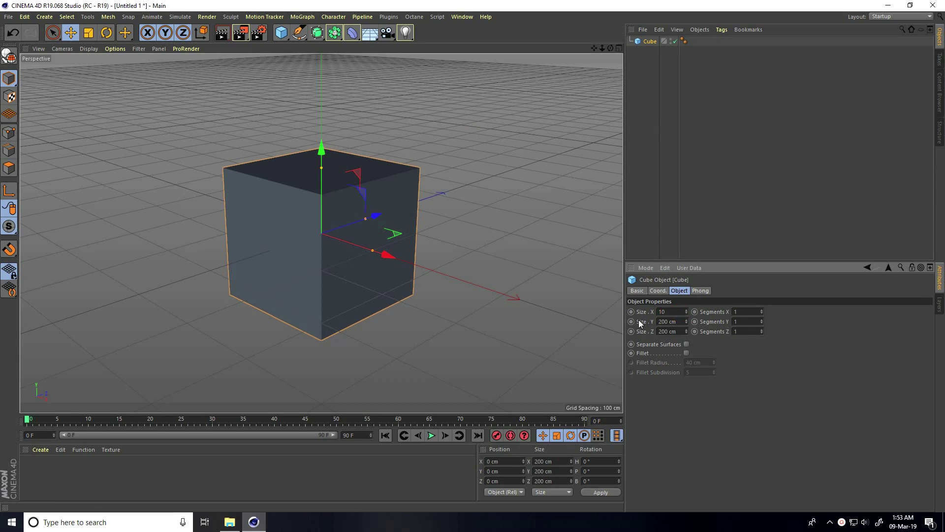
key("Tab")
type("100")
key("Tab")
type("100")
key("Return")
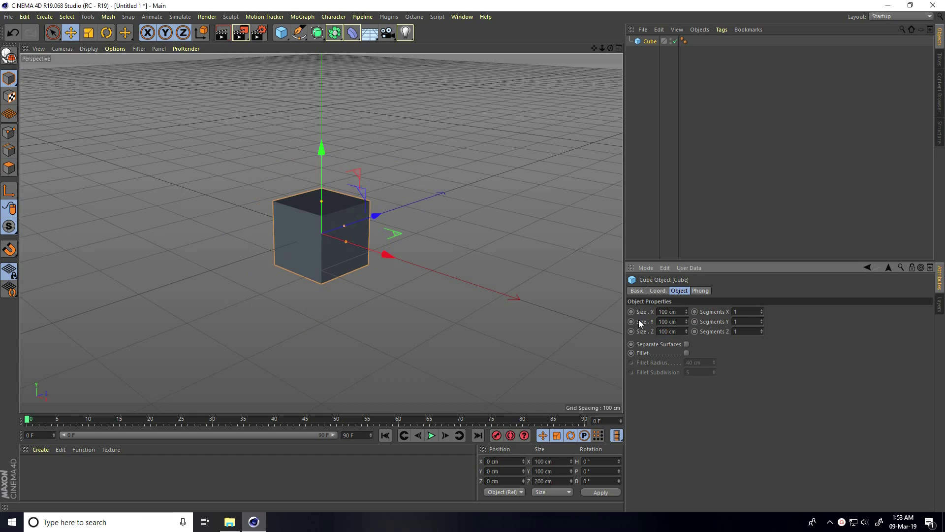
Step: Set the perspective view's display mode to Gouraud Shading (Lines)
scroll(319, 237, "up", 5)
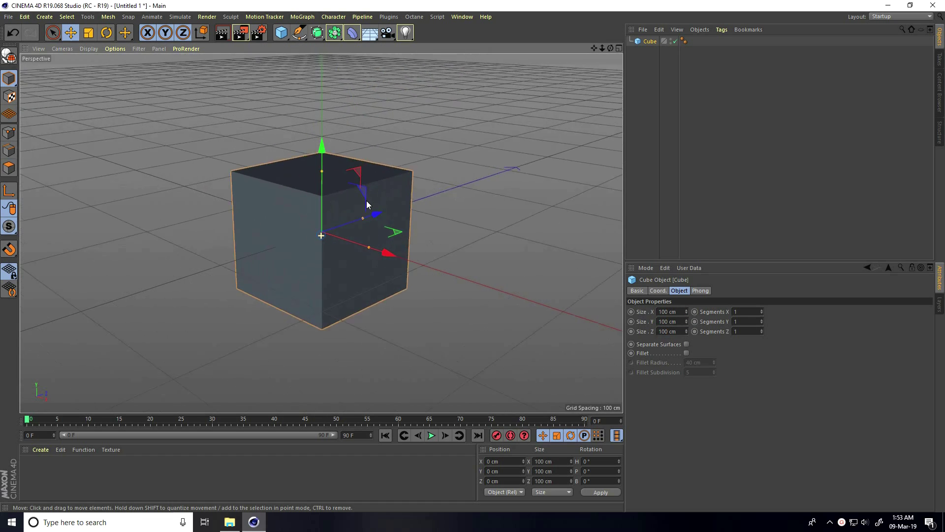
left_click(94, 48)
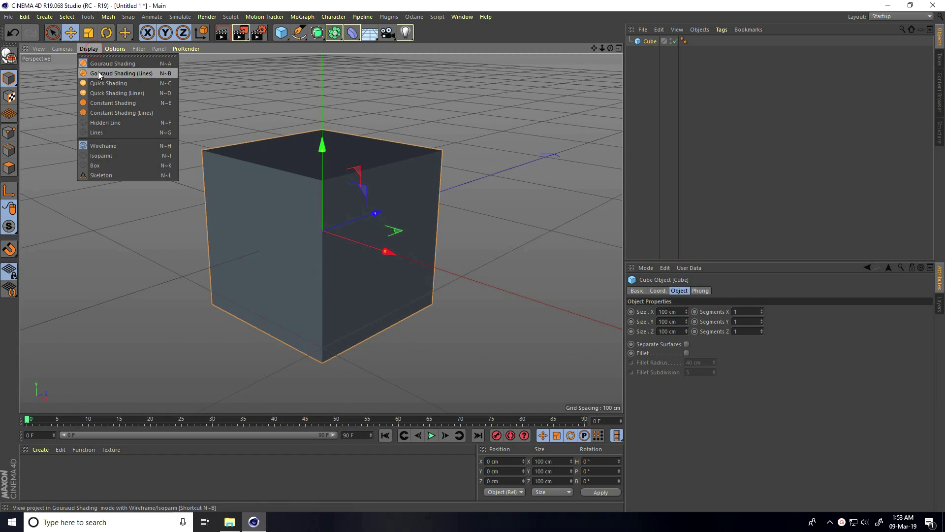
left_click(97, 73)
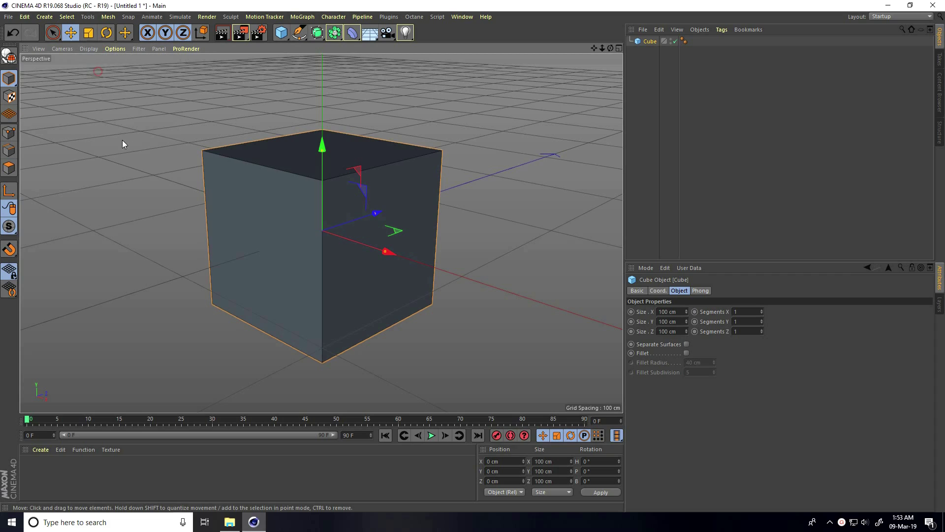
Step: Enable the cube's fillet with a radius of 4 cm and a subdivision of 10
left_click(687, 353)
left_click_drag(702, 362, 661, 362)
type("4")
key("Return")
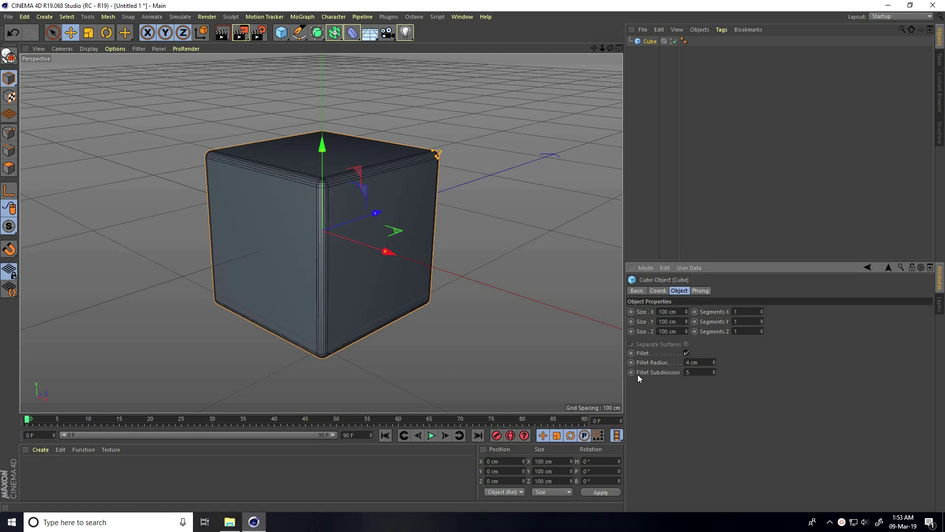
left_click_drag(691, 372, 667, 375)
type("10")
key("Return")
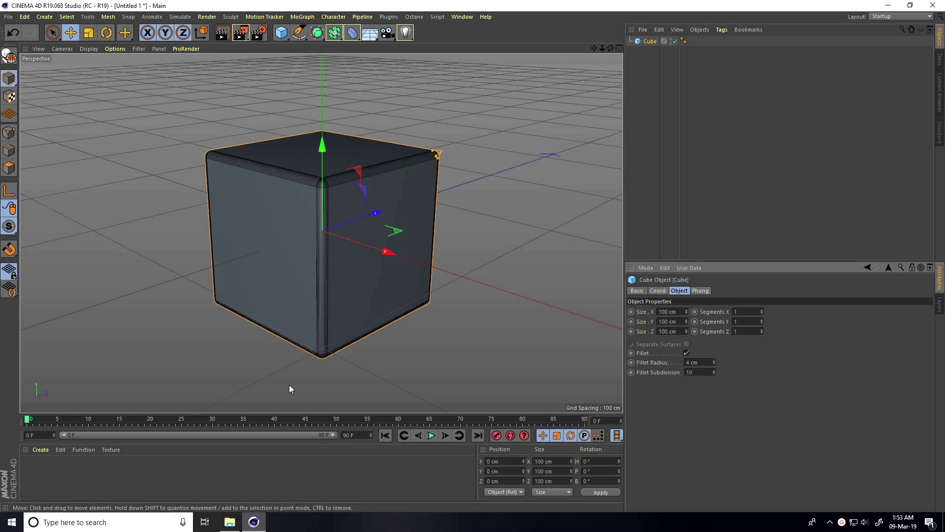
Step: Switch to File Explorer and examine the Rusted_Metal_02 bump, diffuse, normal and reflection maps in the metal scratch texture folder
left_click(230, 522)
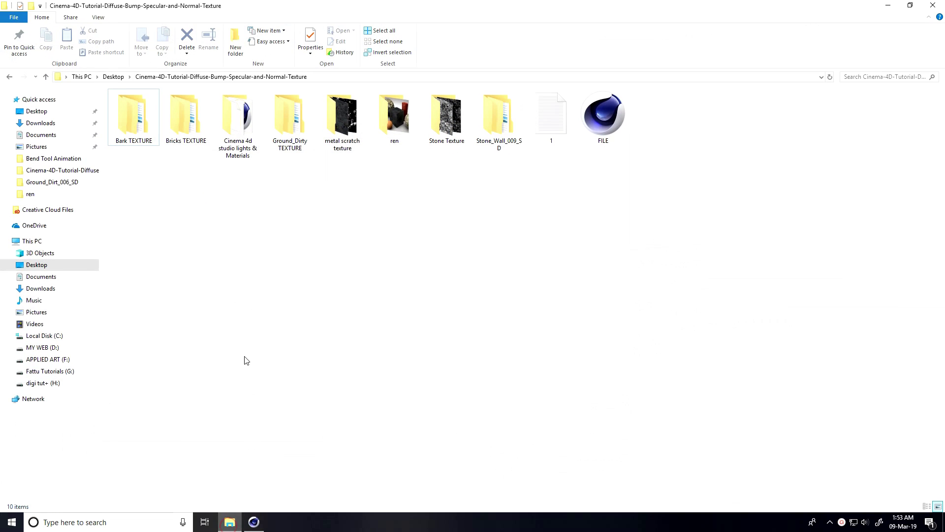
left_click_drag(124, 156, 523, 134)
left_click(452, 204)
double_click(350, 147)
left_click(142, 127)
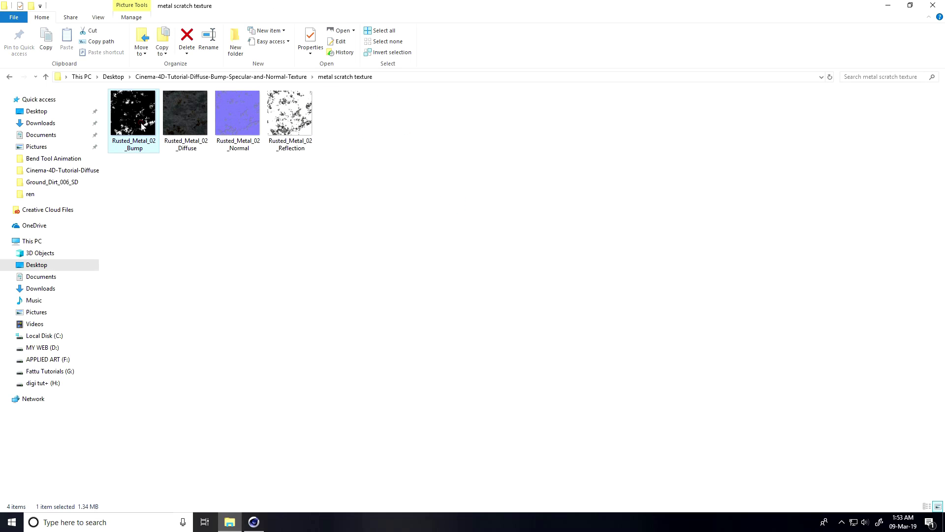
left_click(176, 125)
left_click(237, 142)
left_click(290, 120)
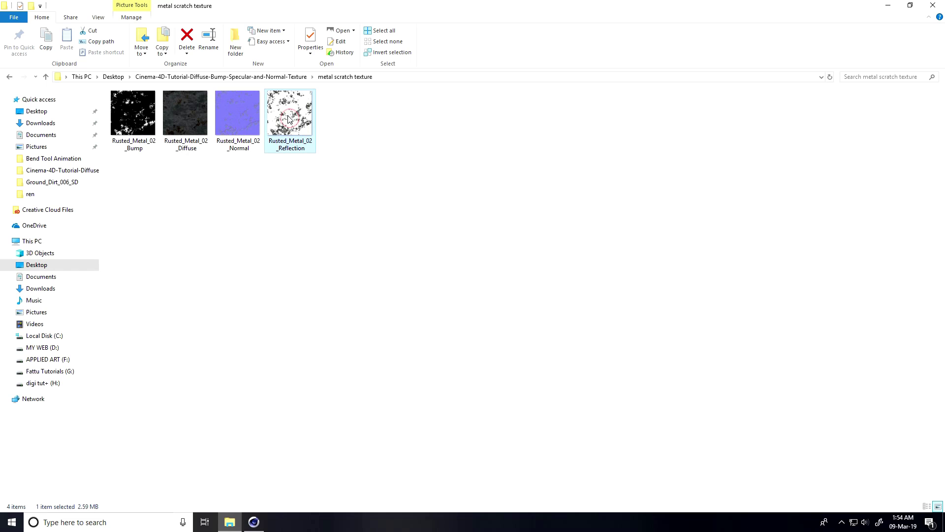
left_click_drag(384, 199, 130, 120)
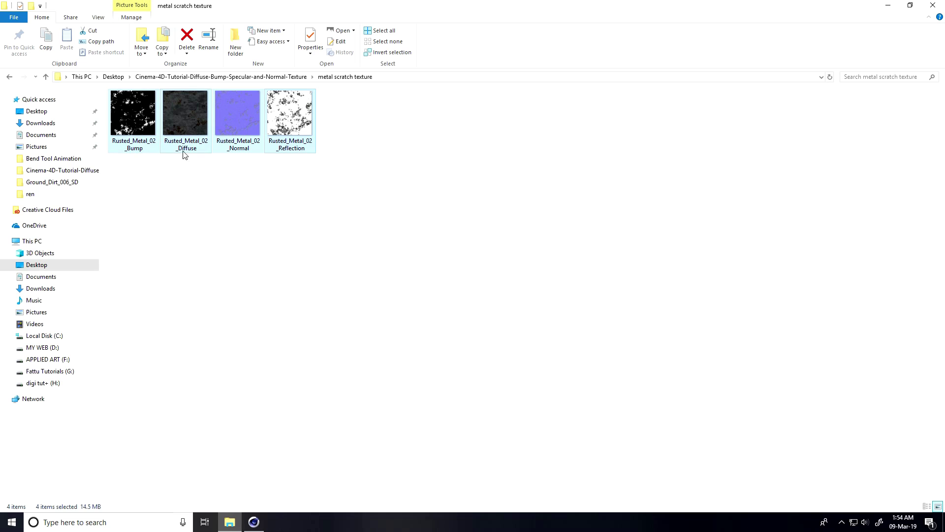
Step: Switch back to Cinema 4D and set the cube's Y position to 50 cm
left_click(253, 522)
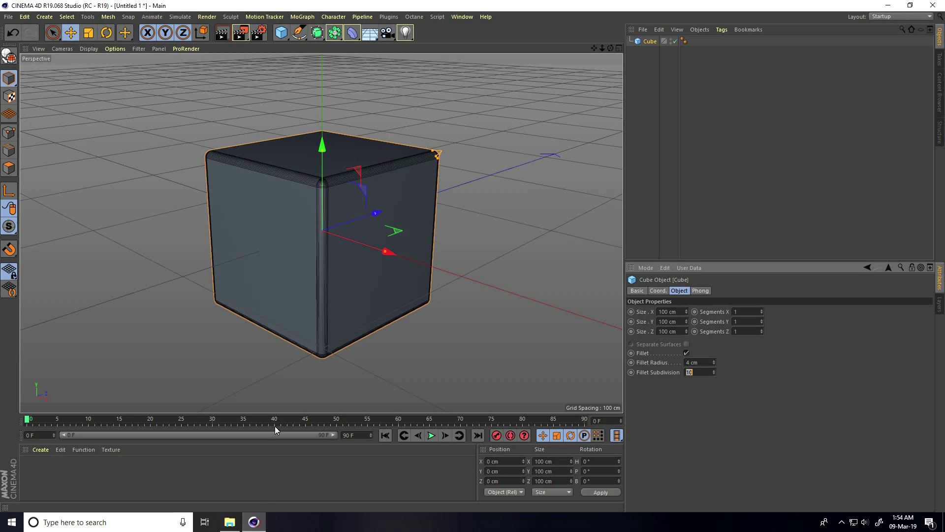
mouse_move(298, 215)
left_mouse_down("alt")
mouse_move(352, 232)
mouse_move(353, 222)
mouse_move(320, 215)
left_mouse_up("alt")
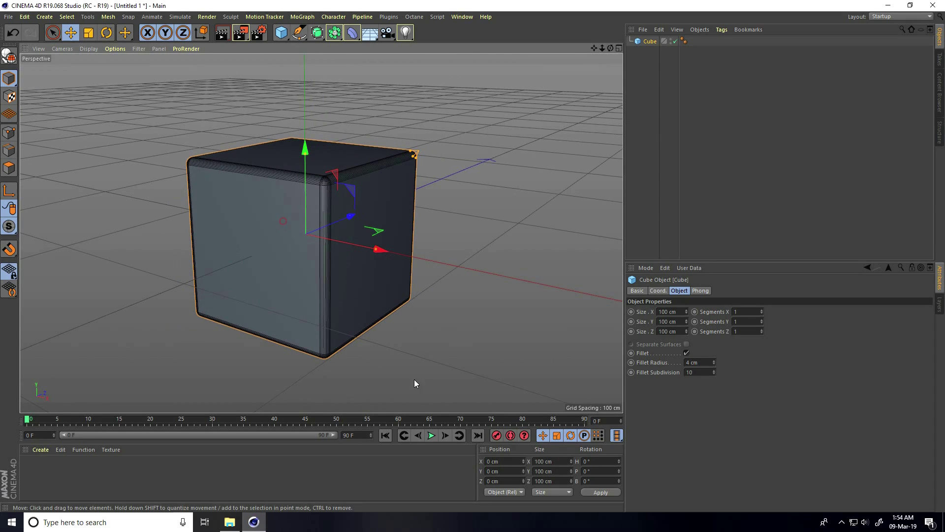
left_click(494, 471)
type("50")
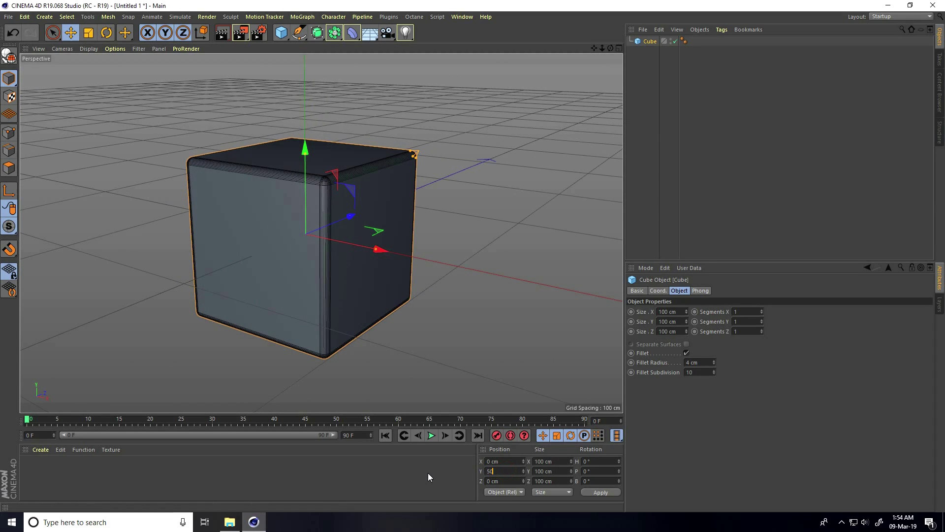
key("Return")
middle_click_drag(302, 230, 299, 312, "alt")
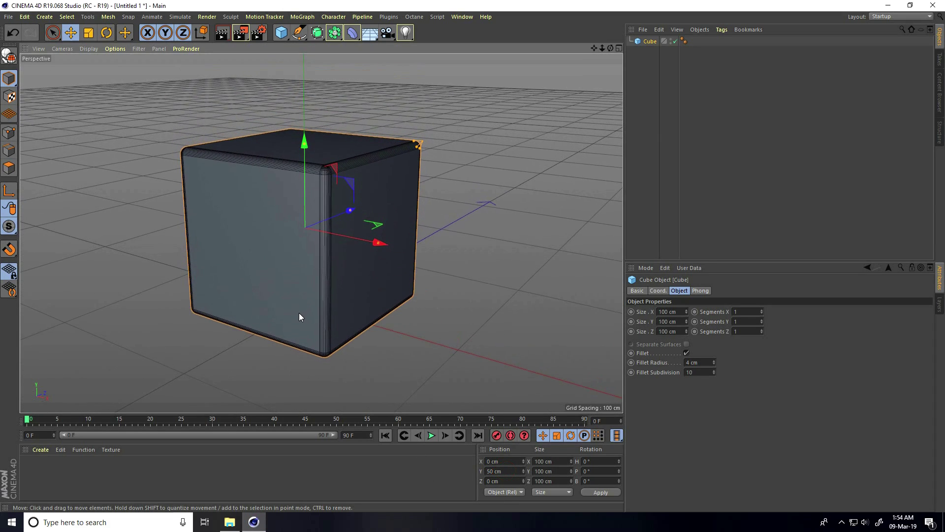
Step: Create a new standard material and open it in the Material Editor
left_click(40, 450)
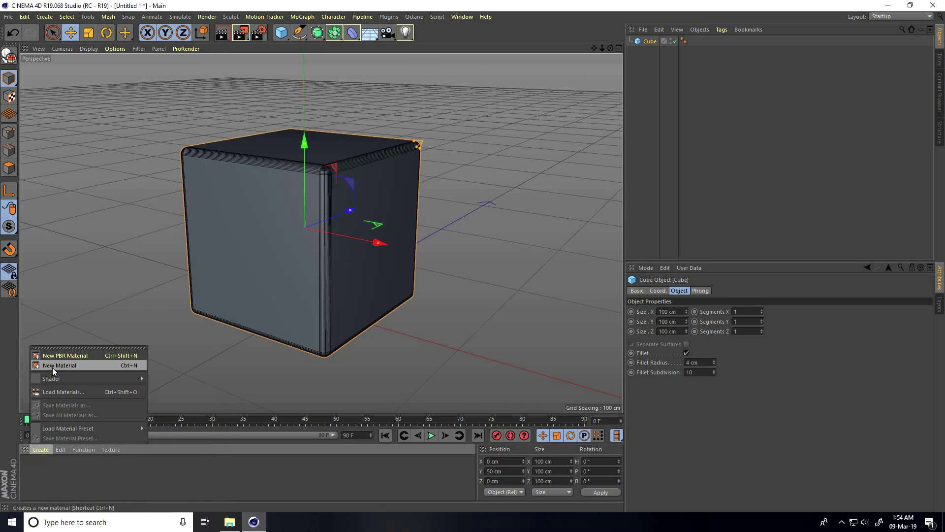
left_click(52, 366)
double_click(31, 473)
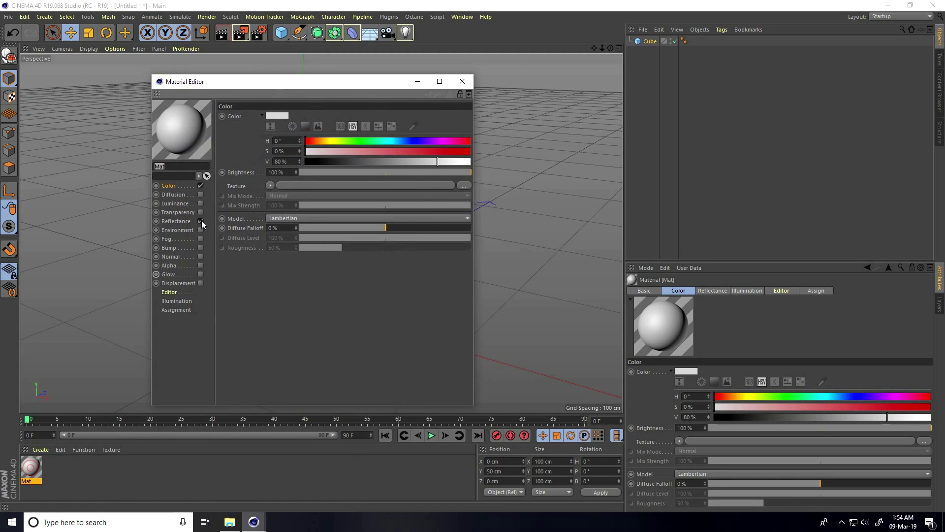
Step: Load Rusted_Metal_02_Diffuse from the desktop's metal scratch texture folder as the material's Color texture, without copying it to the project location
left_click(464, 186)
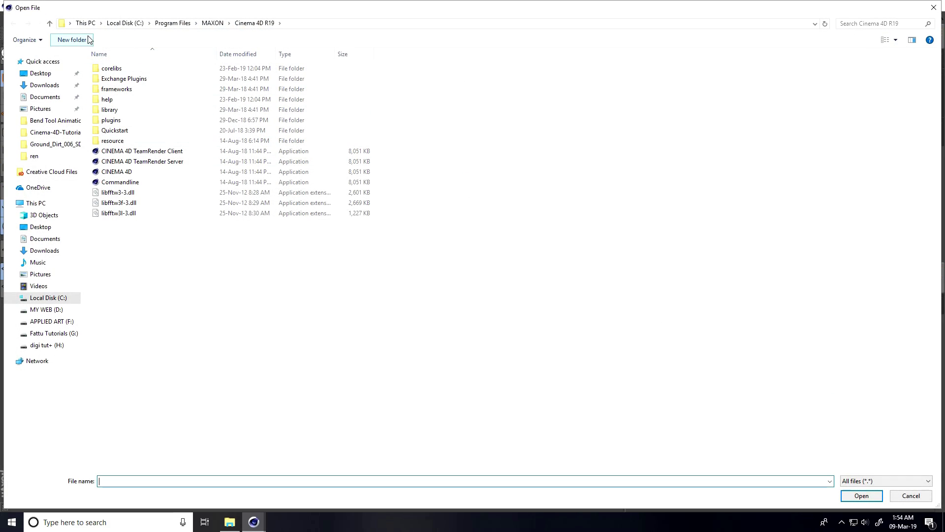
left_click(895, 40)
left_click(903, 28)
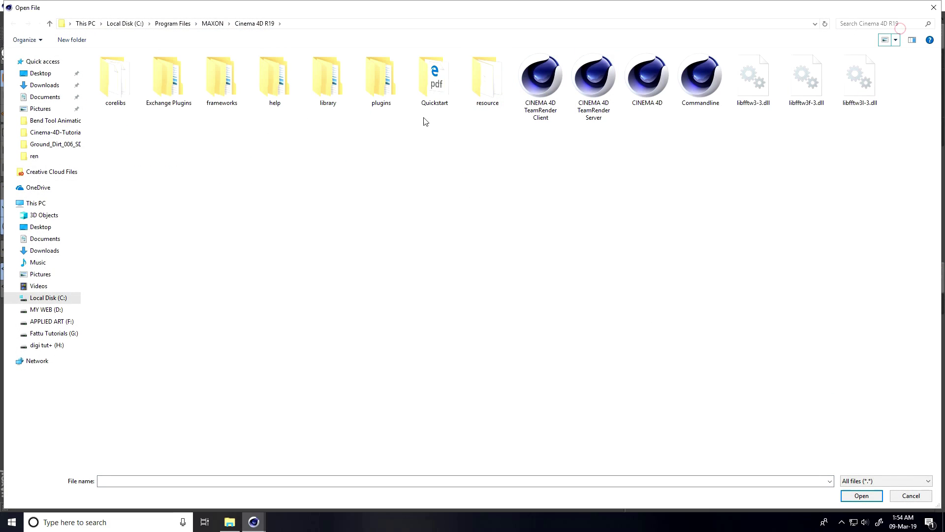
left_click(44, 74)
double_click(116, 82)
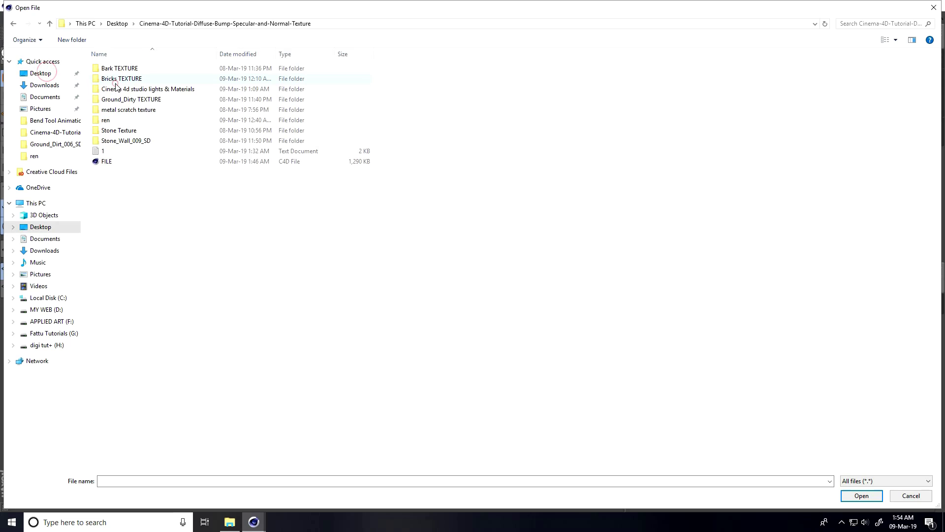
left_click(895, 40)
left_click(901, 30)
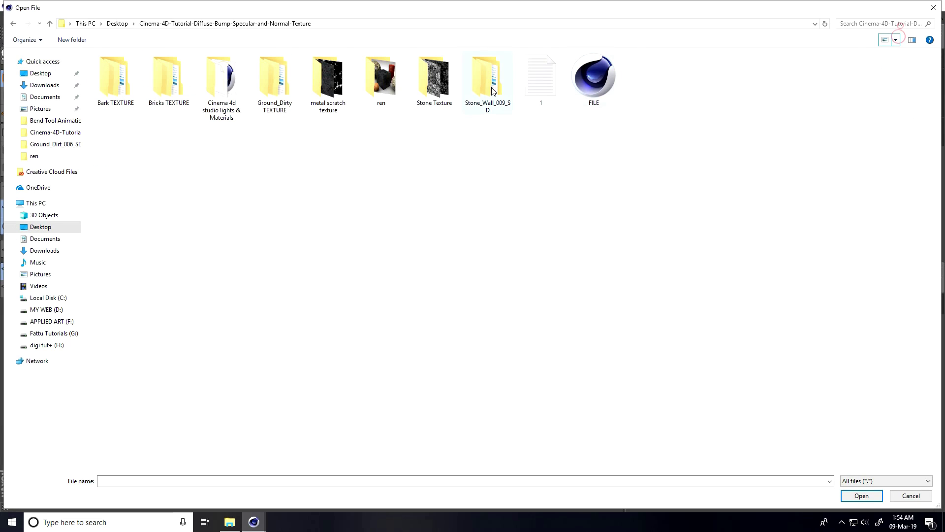
double_click(324, 79)
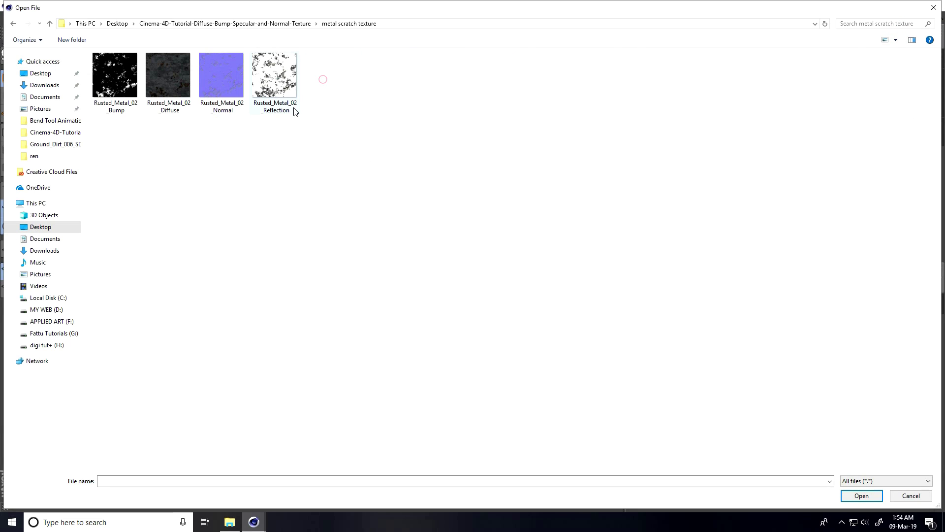
left_click(164, 76)
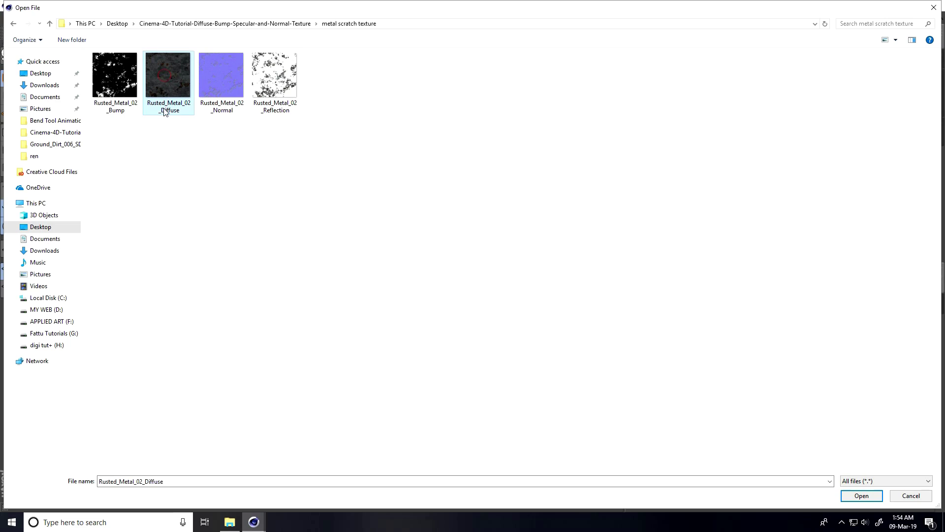
left_click(859, 495)
left_click(521, 295)
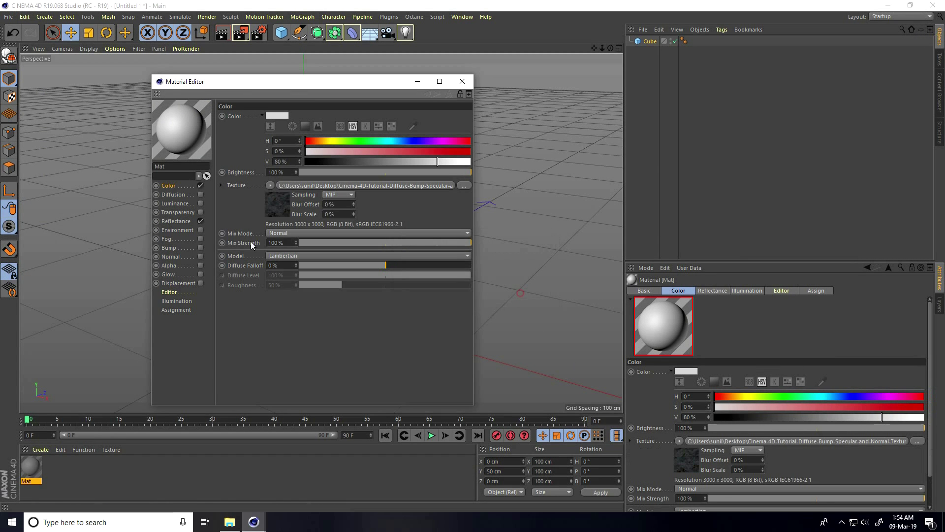
Step: Load Rusted_Metal_02_Reflection as the Default Specular layer's color texture in the Reflectance channel, without copying it to the project location
left_click(177, 221)
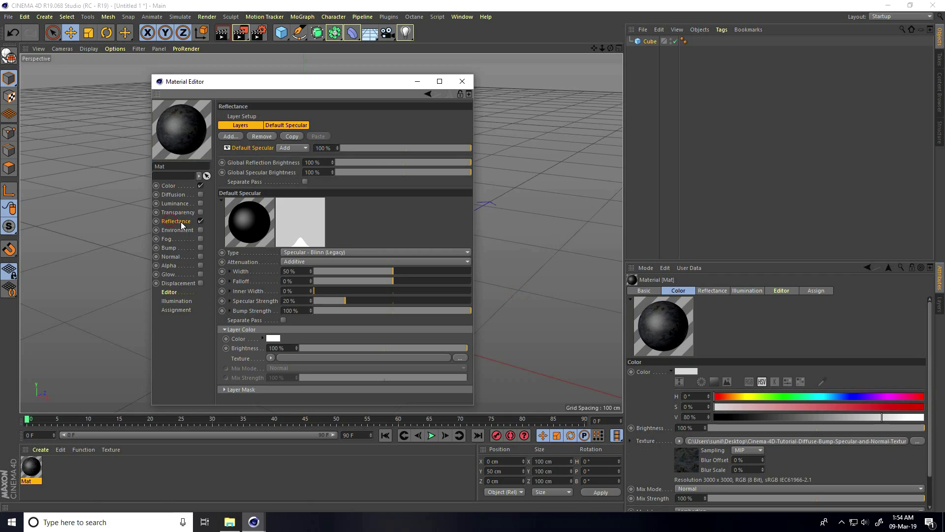
left_click(275, 126)
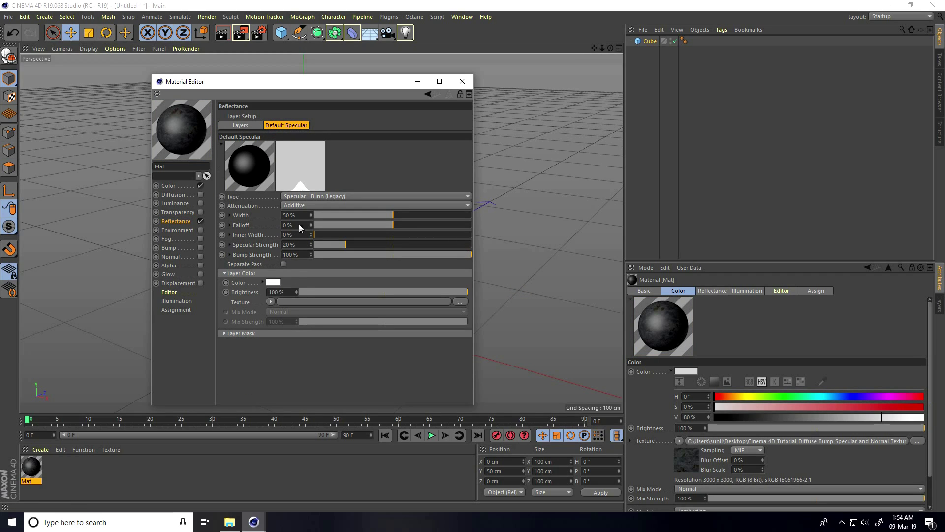
left_click(462, 303)
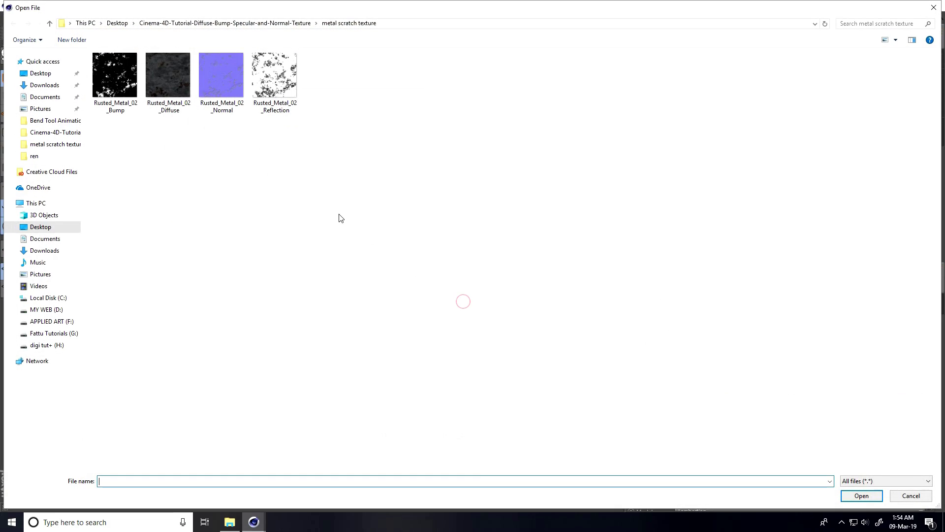
left_click(275, 96)
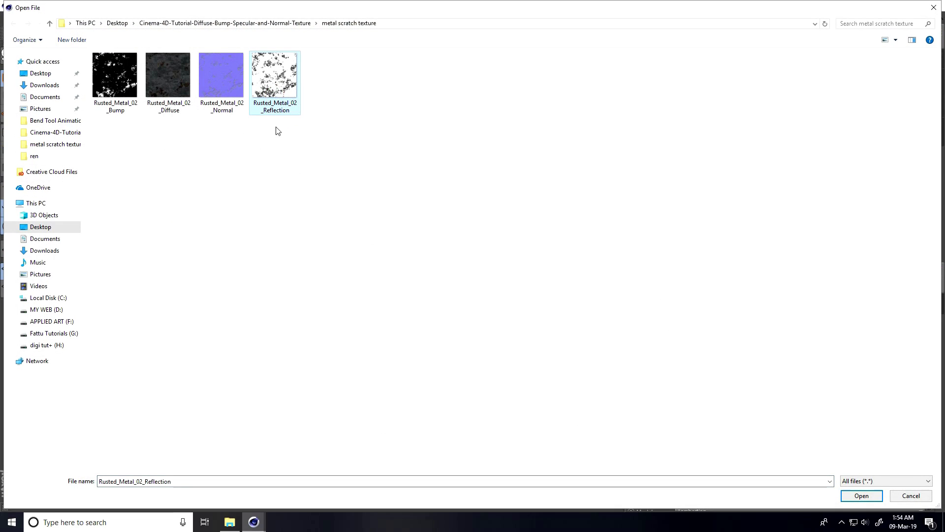
left_click(860, 496)
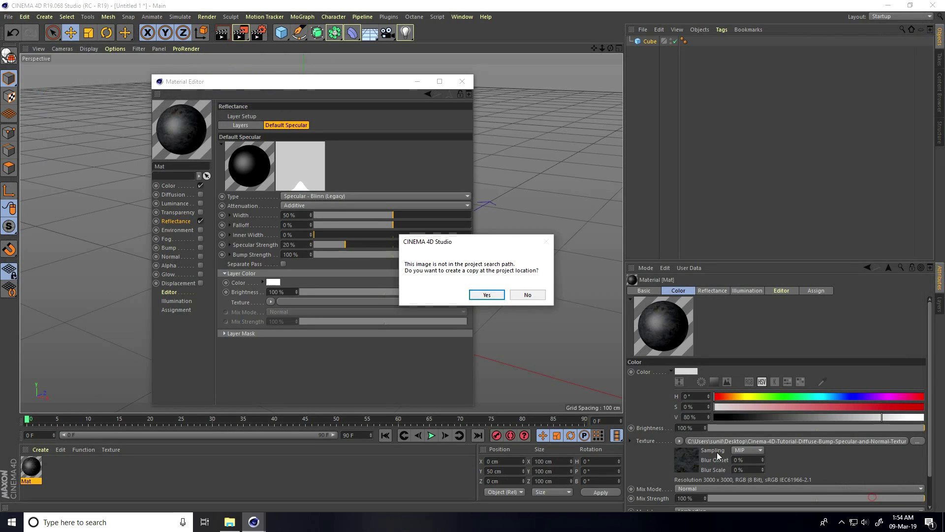
left_click(515, 296)
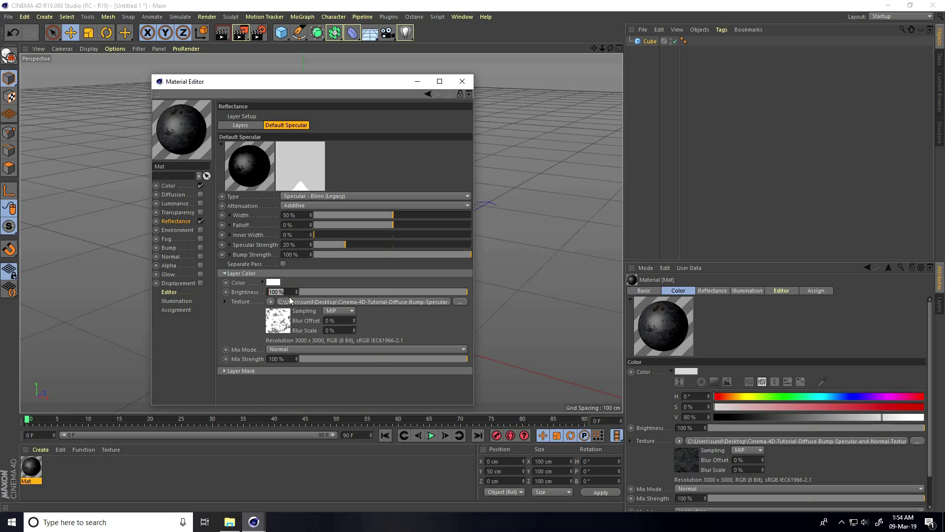
Step: Add a Reflection (Legacy) layer to the material's Reflectance channel
left_click(238, 126)
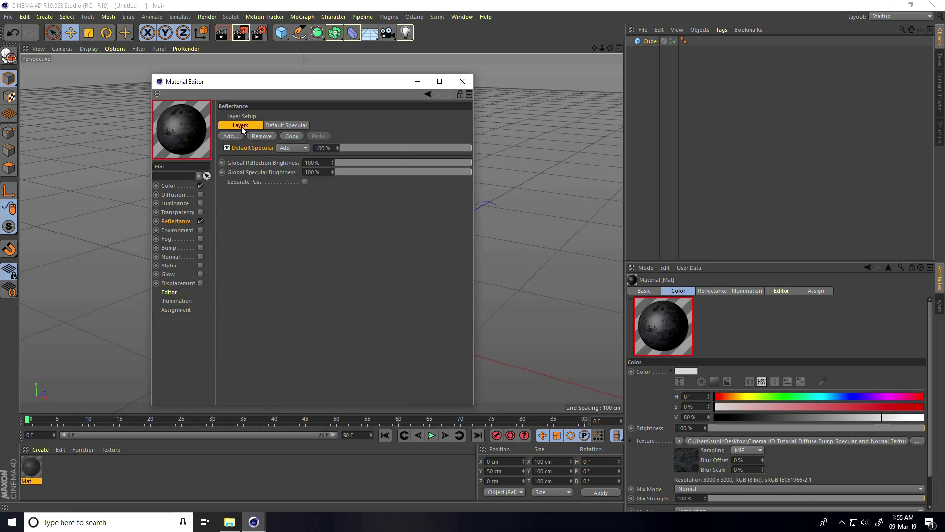
left_click(234, 137)
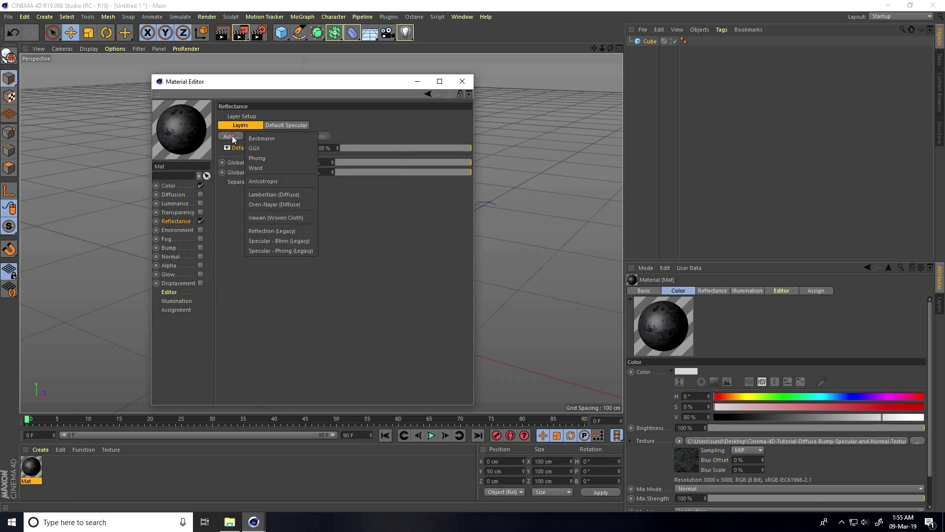
left_click(269, 231)
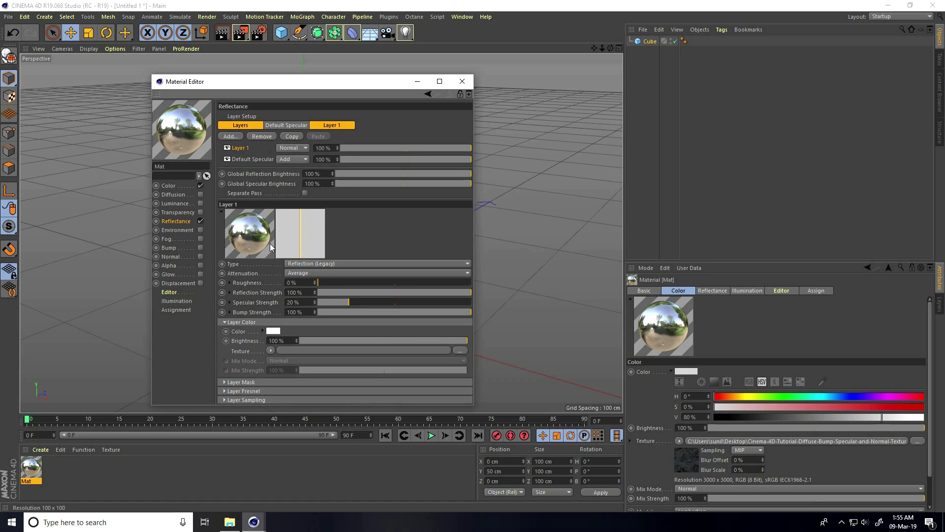
Step: Set the Reflection (Legacy) layer's Roughness to 30% and its Layer Color Brightness to 10%
type("30")
key("Return")
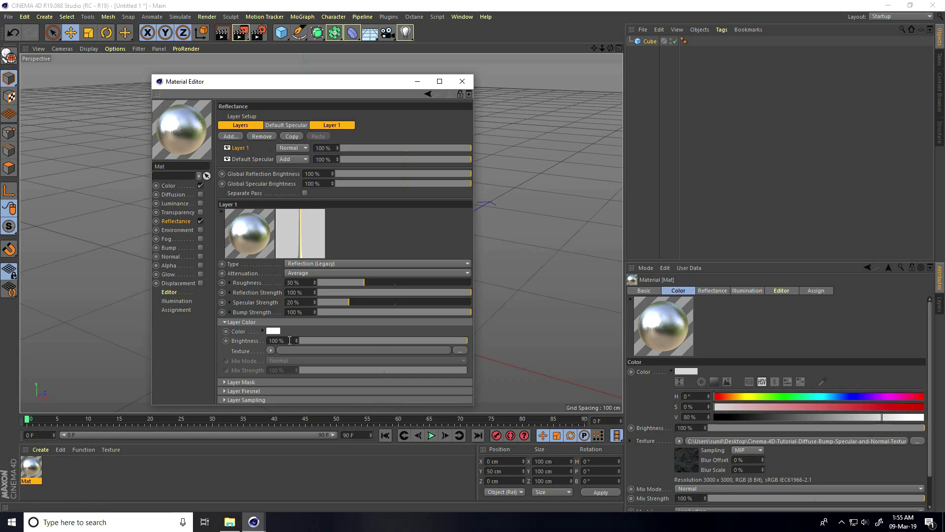
double_click(269, 340)
key("Return")
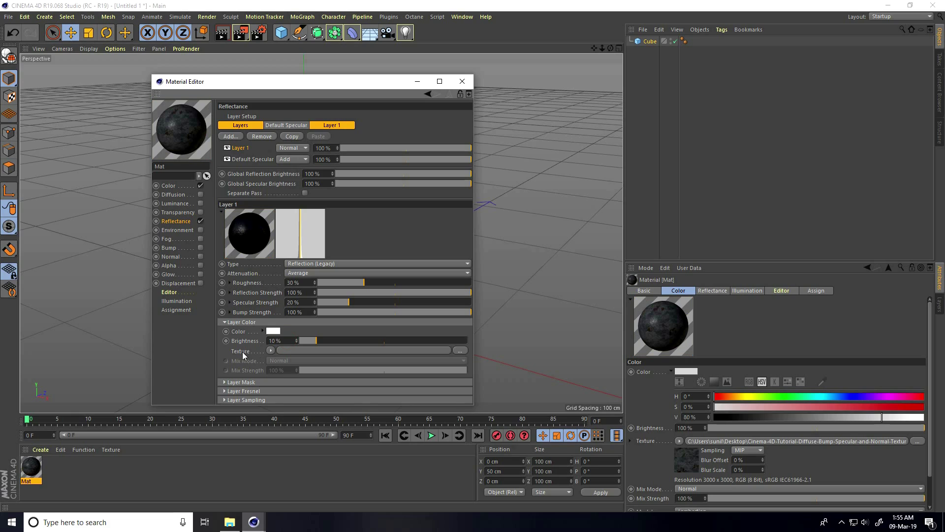
Step: Add a Fresnel shader as the reflection layer's color texture and set its Mix Strength to 10%
left_click(271, 350)
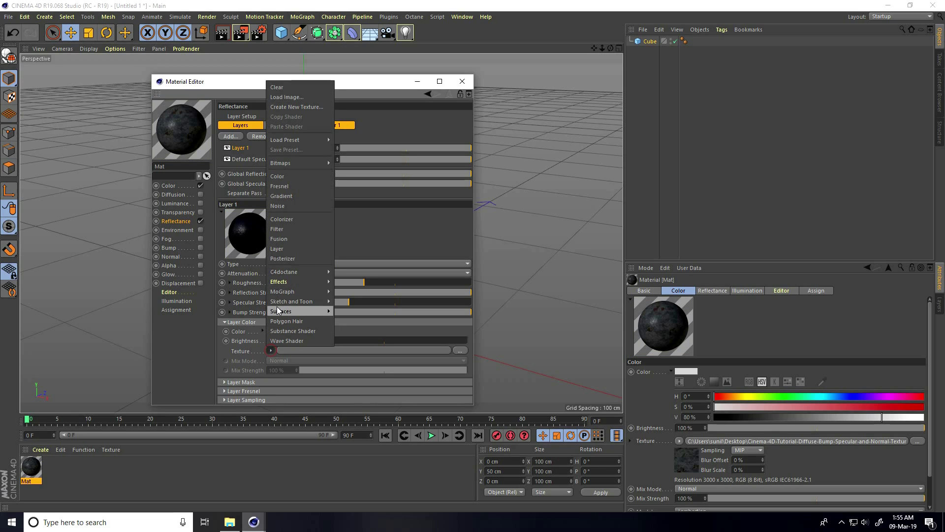
left_click(283, 186)
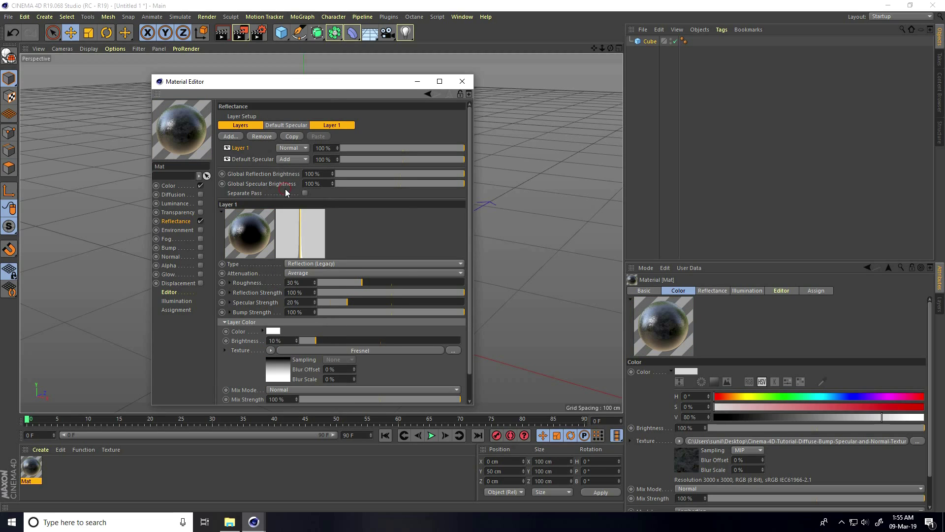
scroll(390, 365, "down", 2)
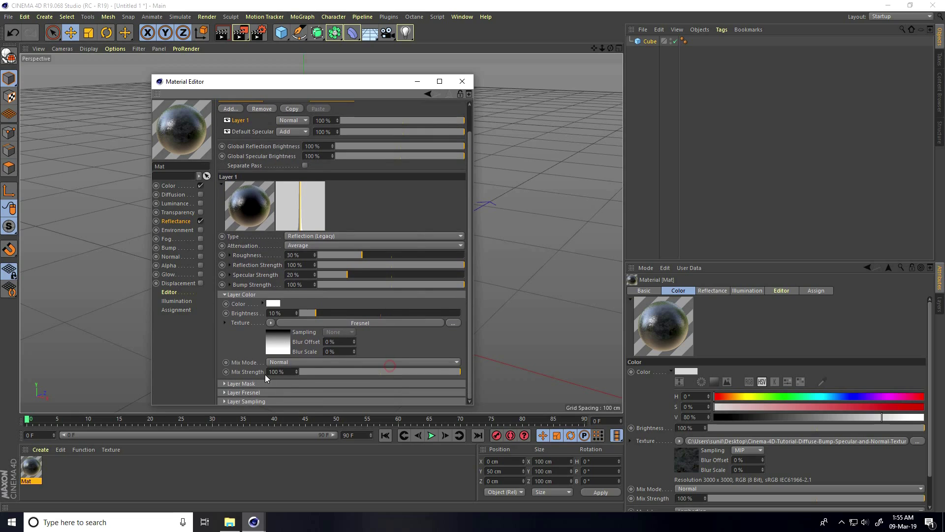
double_click(288, 372)
type("10")
key("Return")
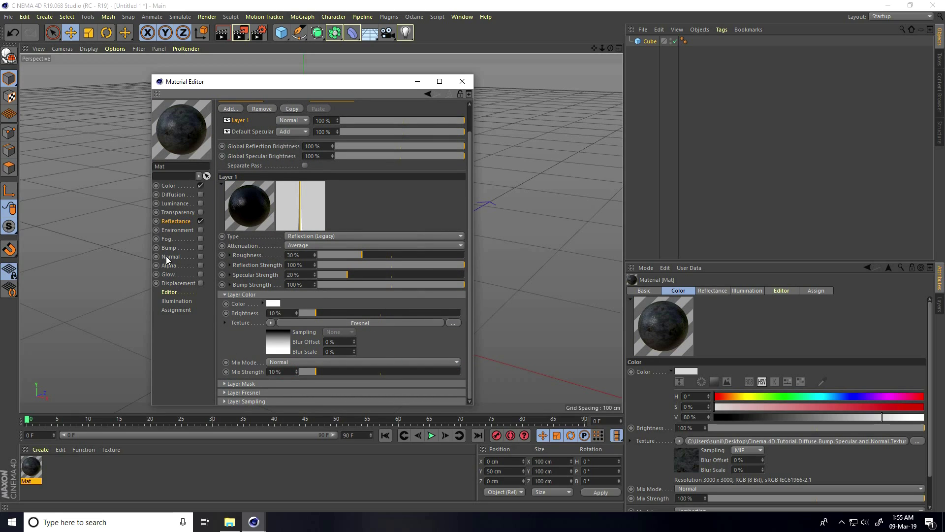
Step: Enable the Bump channel and load Rusted_Metal_02_Bump as its texture, without copying it to the project location
left_click(201, 248)
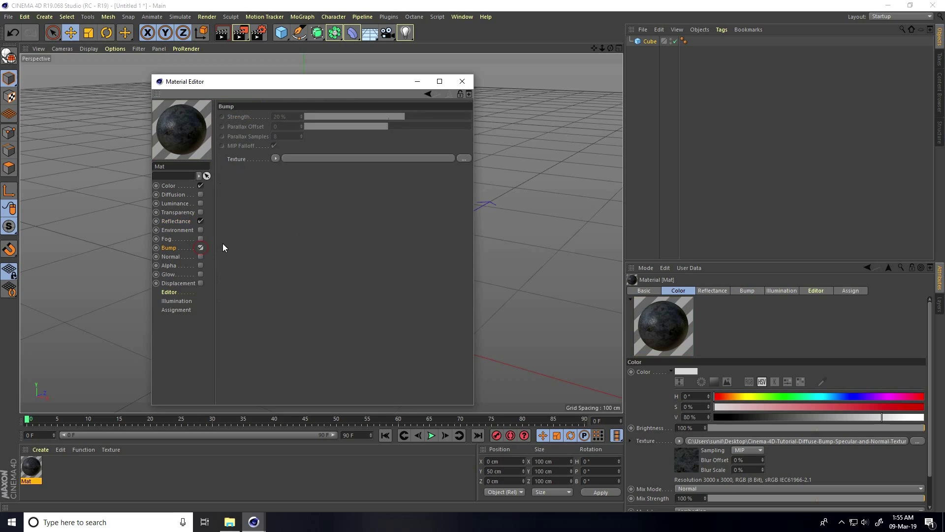
left_click(463, 158)
left_click(115, 96)
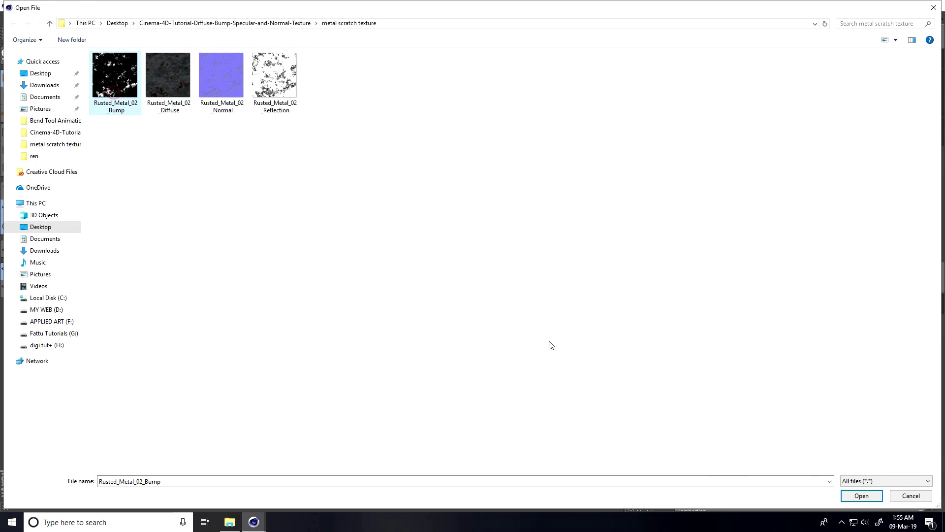
left_click(859, 496)
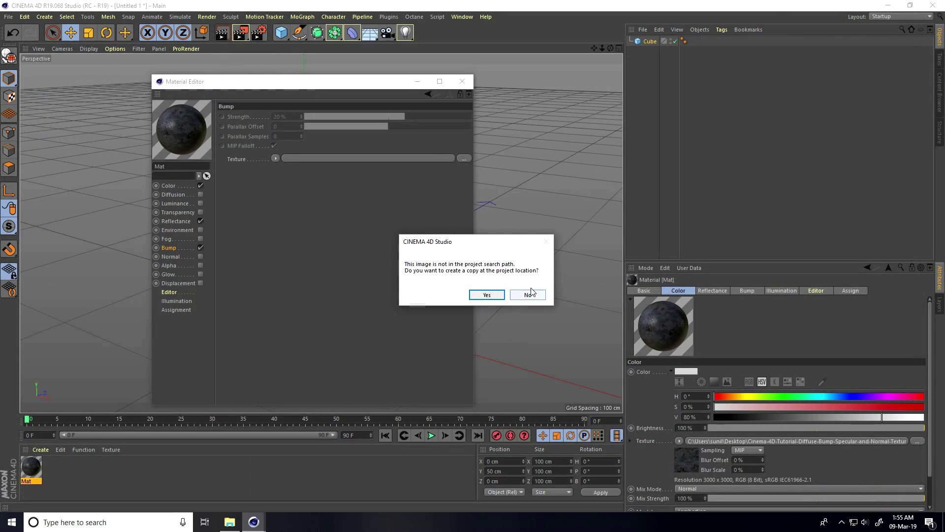
left_click(529, 294)
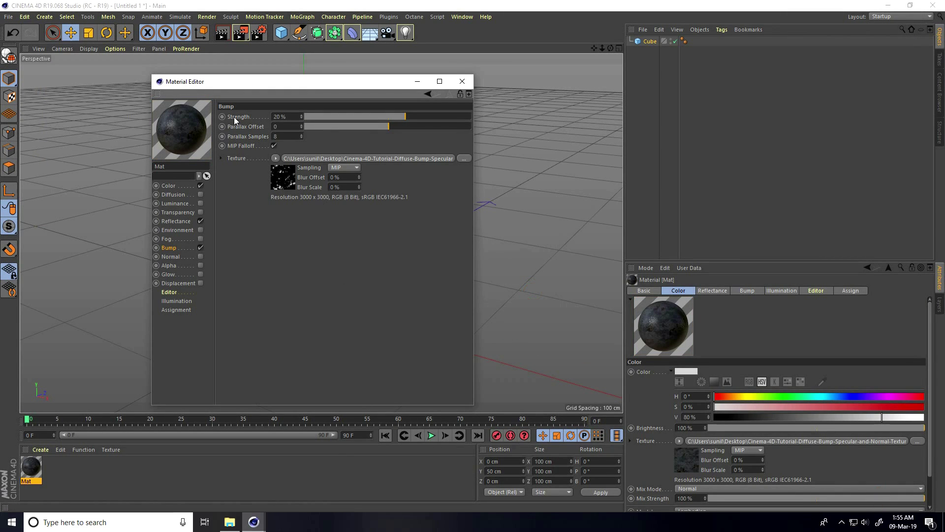
left_click(279, 117)
Step: Enable the Normal channel and load Rusted_Metal_02_Normal as its texture, without copying it to the project location
left_click(201, 257)
left_click(464, 175)
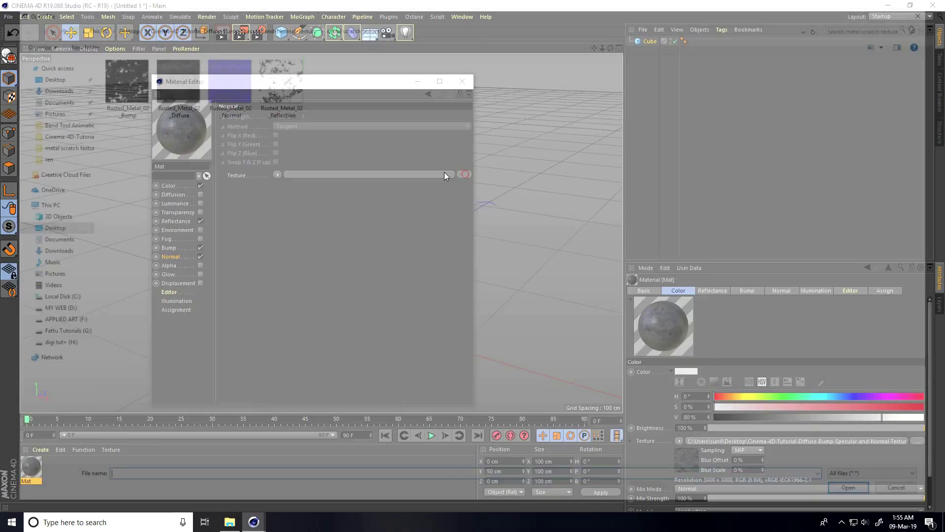
left_click(203, 72)
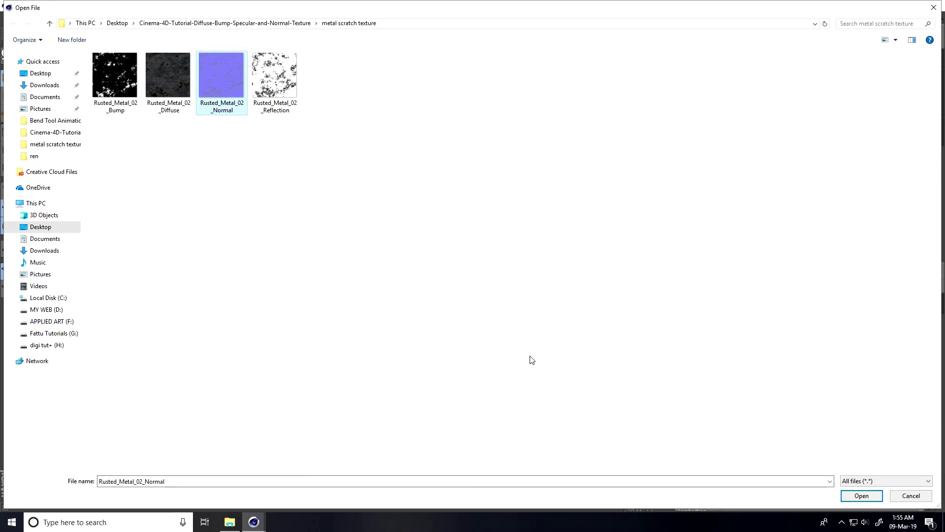
left_click(861, 495)
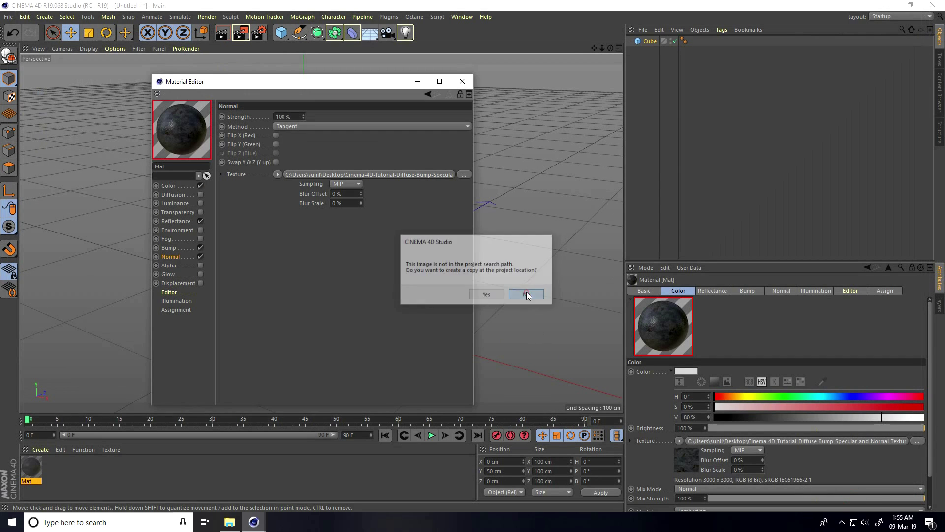
left_click(526, 293)
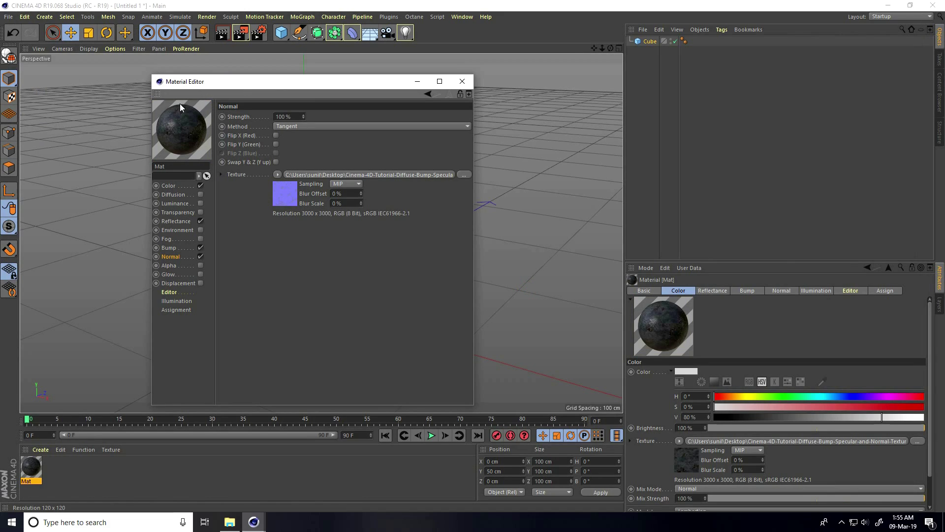
Step: Close the Material Editor and apply the rusted metal material to the cube
left_click(464, 81)
left_click_drag(34, 469, 266, 203)
scroll(296, 186, "up", 6)
scroll(289, 177, "down", 4)
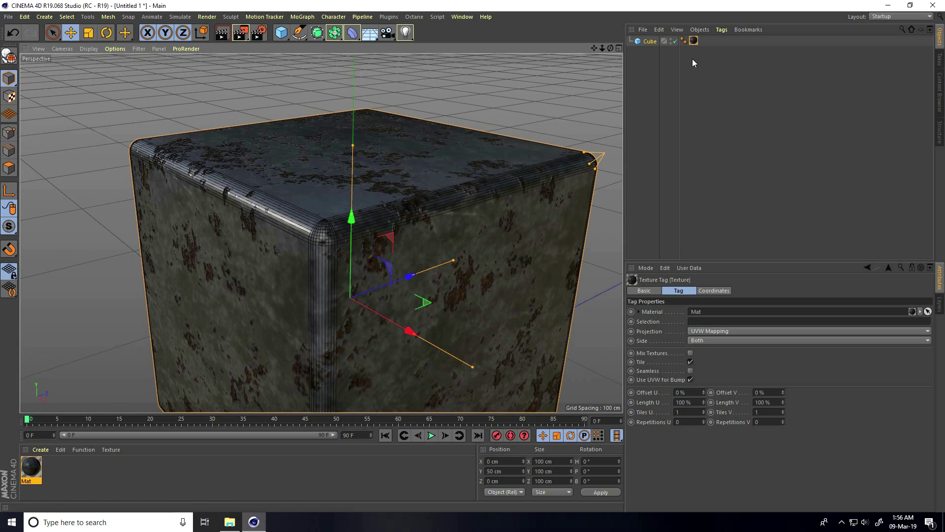
Step: Set the cube's texture tag to 50% Length U, 50% Length V and Cubic projection
left_click(682, 402)
type("50")
left_click(768, 402)
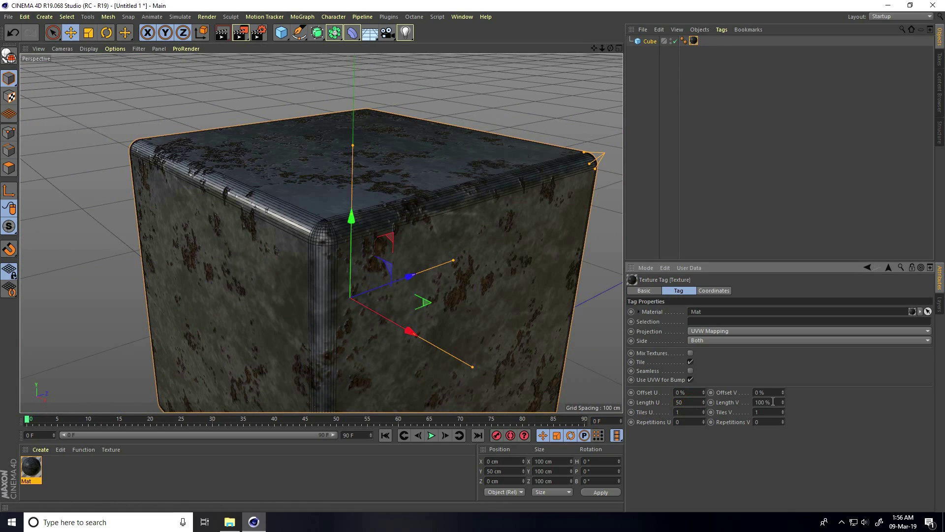
type("50")
key("Return")
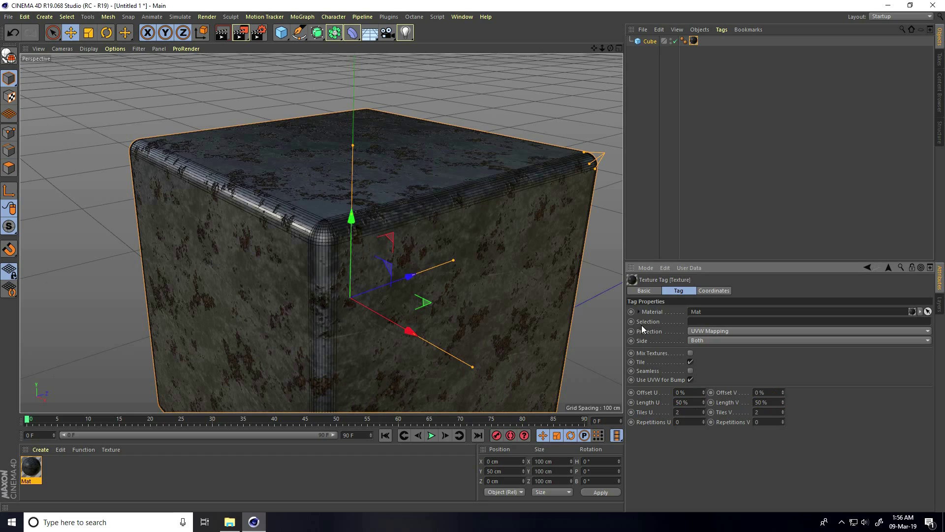
left_click(702, 332)
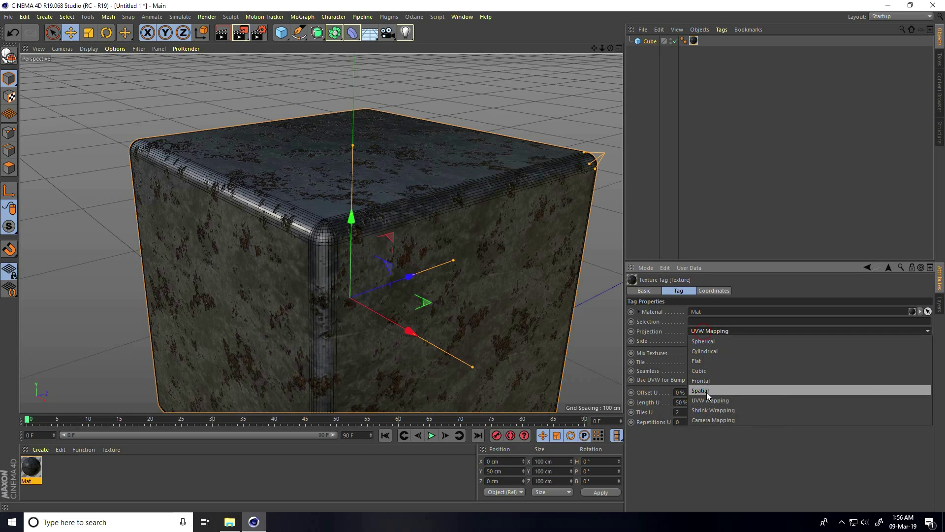
left_click(703, 371)
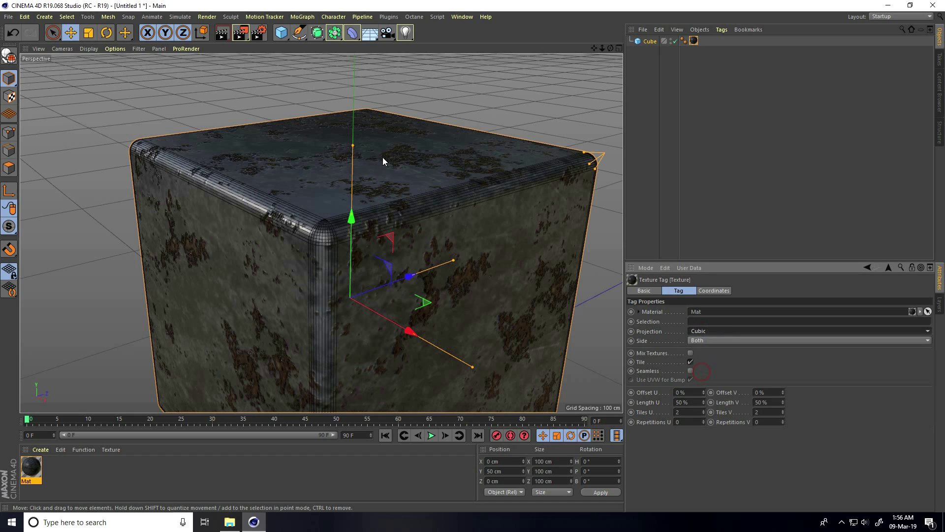
Step: Render the textured cube to the Picture Viewer, examine the result in the maximized window and close it
scroll(382, 158, "down", 3)
scroll(339, 194, "up", 5)
mouse_move(339, 199)
left_mouse_down("alt")
mouse_move(424, 170)
mouse_move(438, 178)
mouse_move(326, 207)
left_mouse_up("alt")
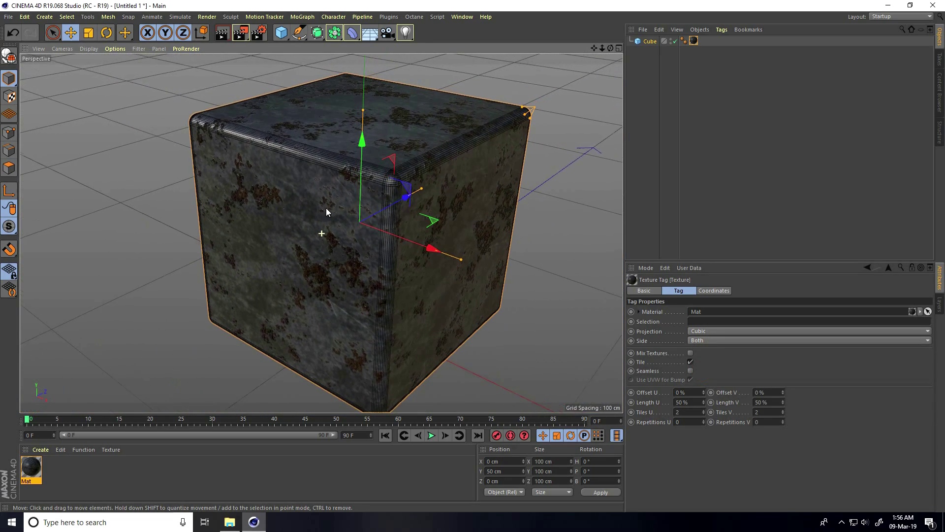
left_click(241, 33)
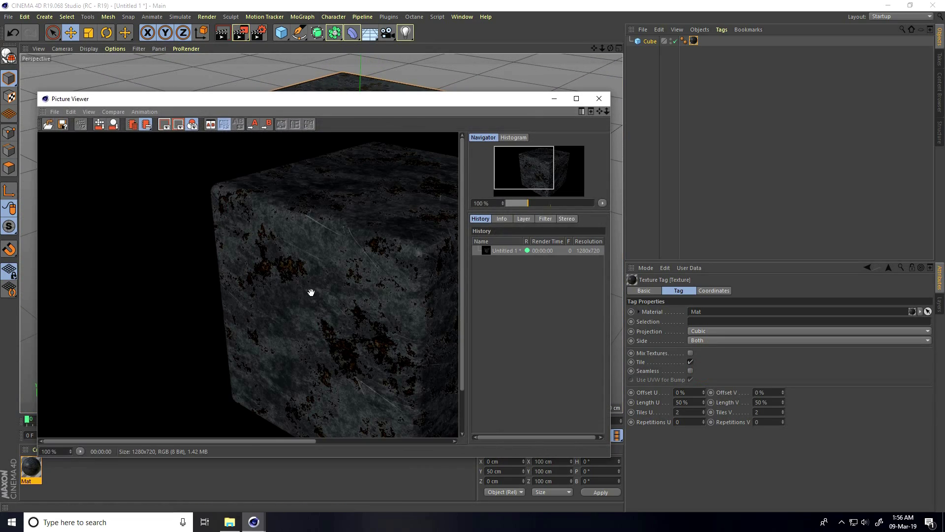
left_click_drag(309, 291, 181, 258)
left_click(576, 99)
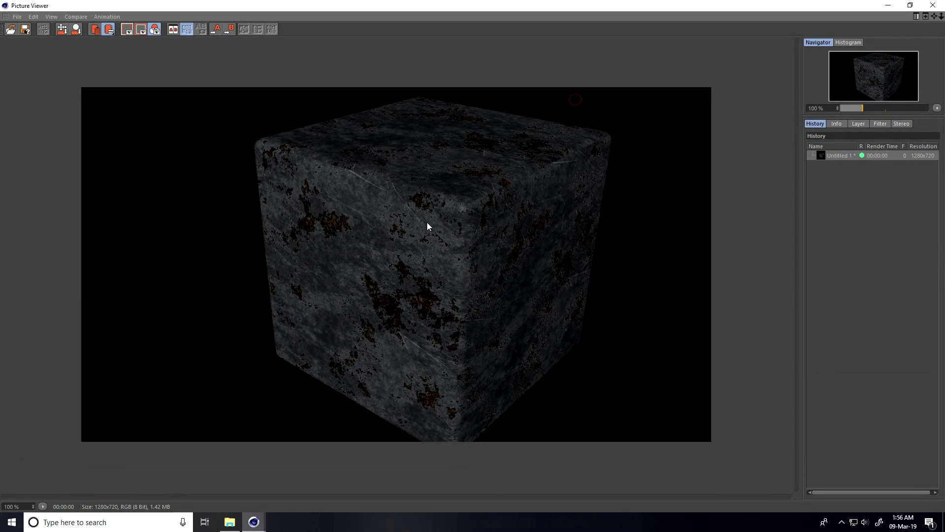
left_click(933, 5)
Step: Add a sphere primitive to the scene and set its radius to 50 cm
scroll(304, 174, "down", 5)
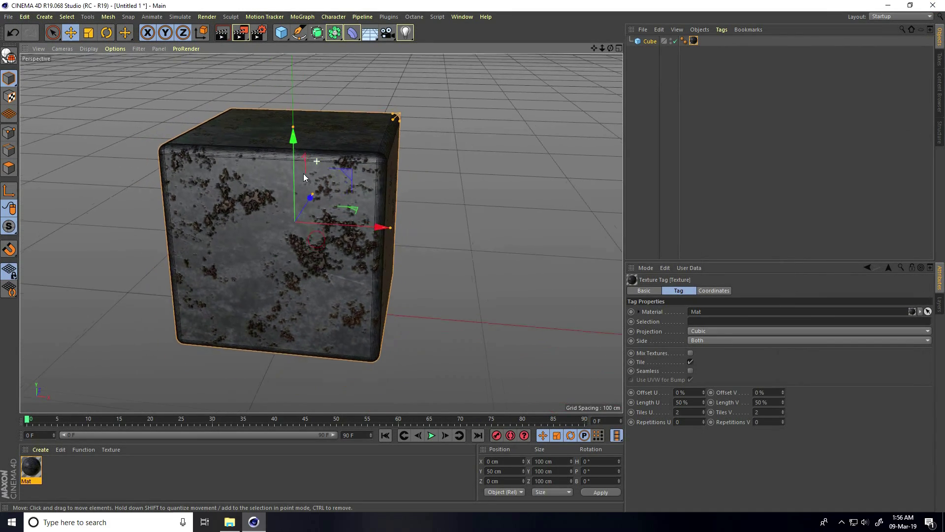
middle_click_drag(284, 202, 261, 210, "alt")
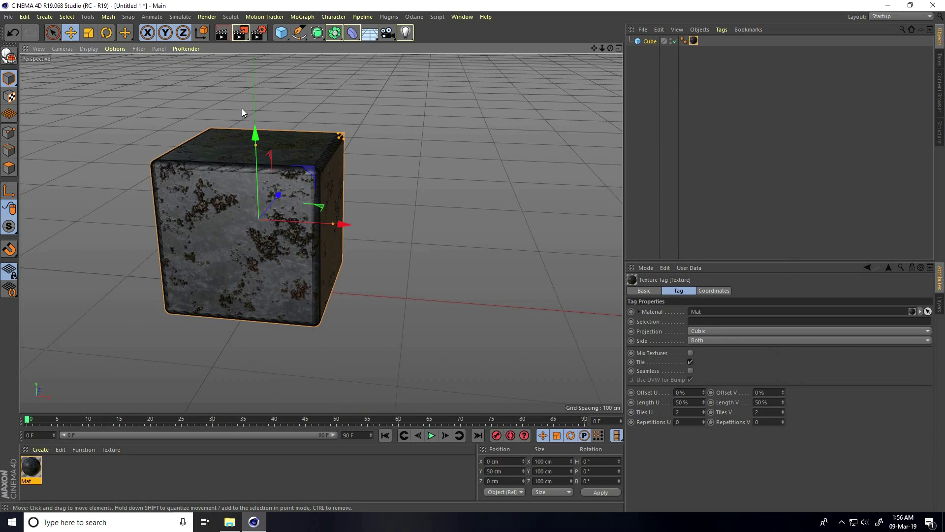
left_click(279, 37)
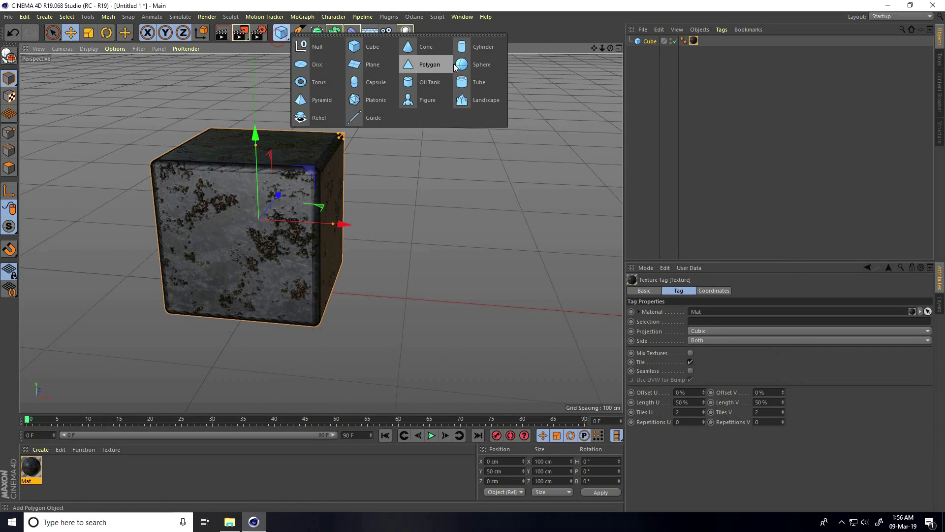
left_click(482, 64)
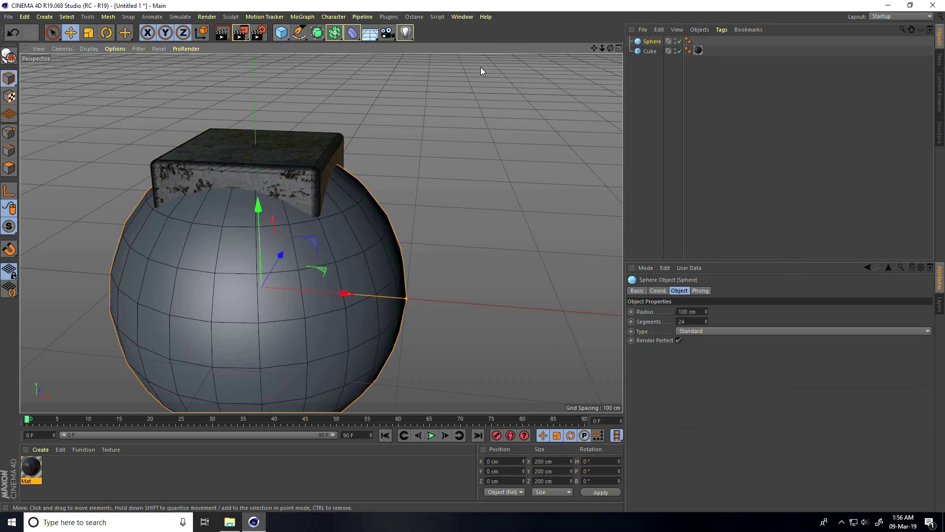
left_click(699, 312)
Step: Move the sphere beside the cube to about 116 cm in X and set its Y position to 50 cm
key("ctrl+z")
left_click_drag(339, 309, 517, 308)
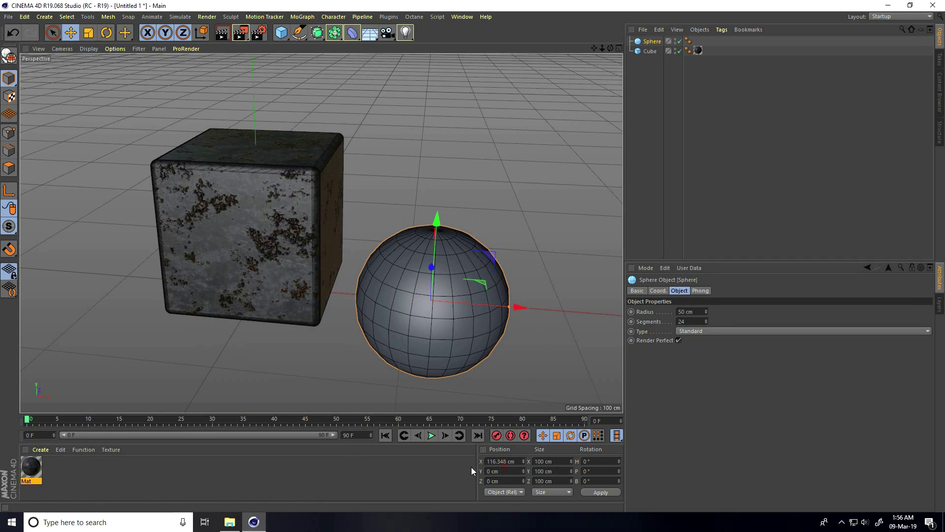
type("50")
key("Return")
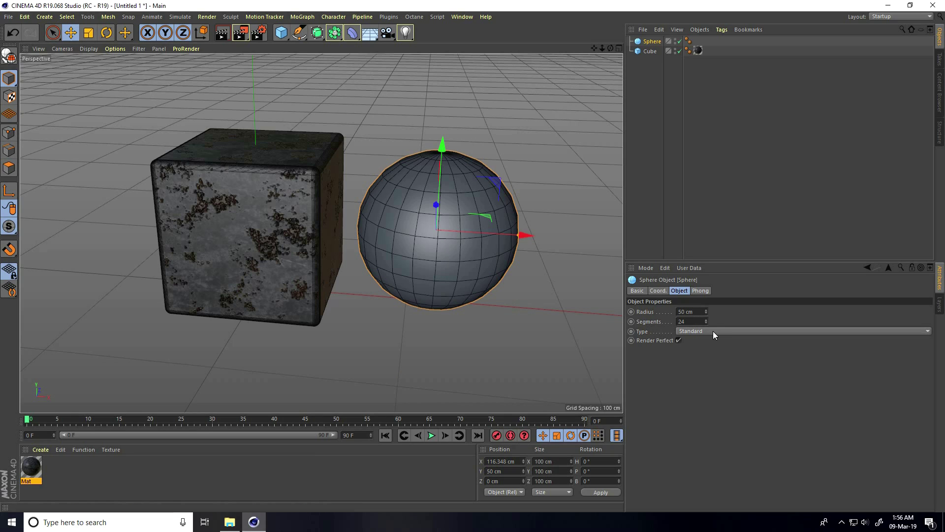
Step: Set the sphere's Segments to 50
left_click_drag(707, 321, 707, 321)
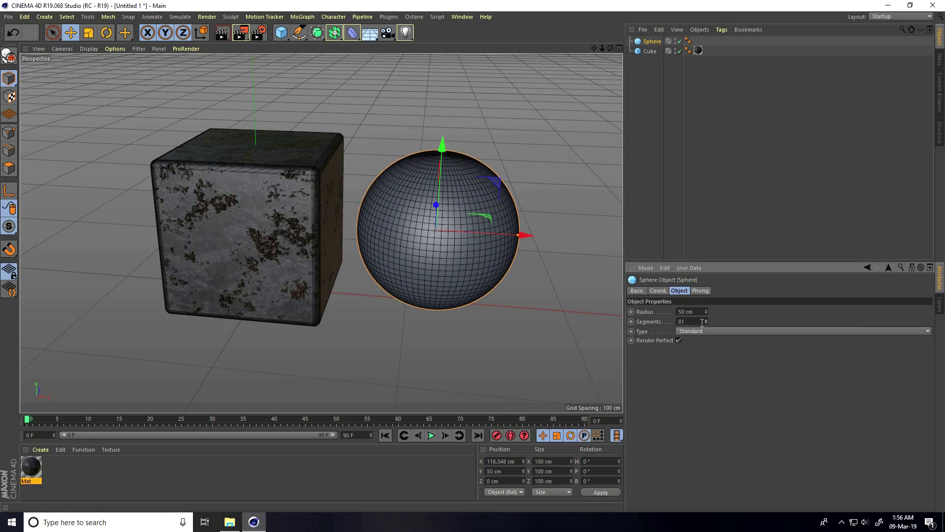
type("50")
key("Return")
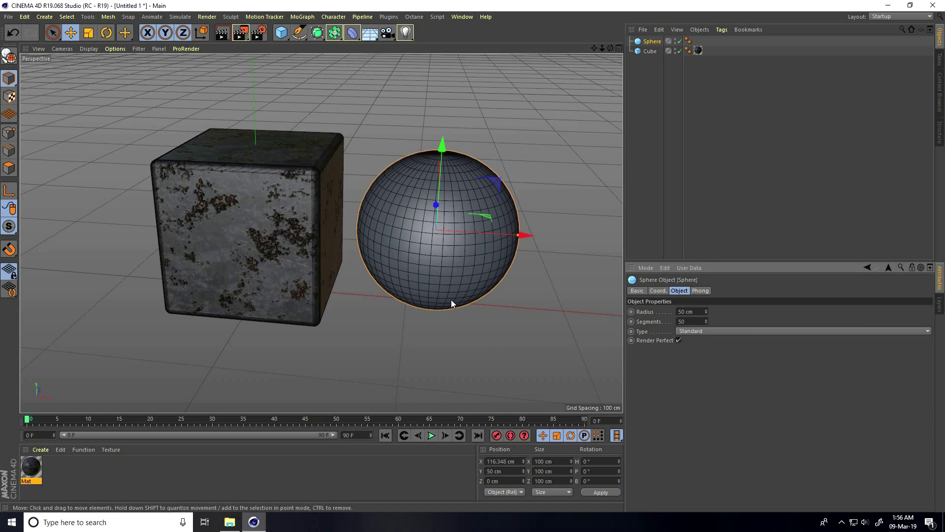
Step: Create a second standard material for the sphere and open it in the Material Editor
left_click_drag(459, 280, 408, 296, "alt")
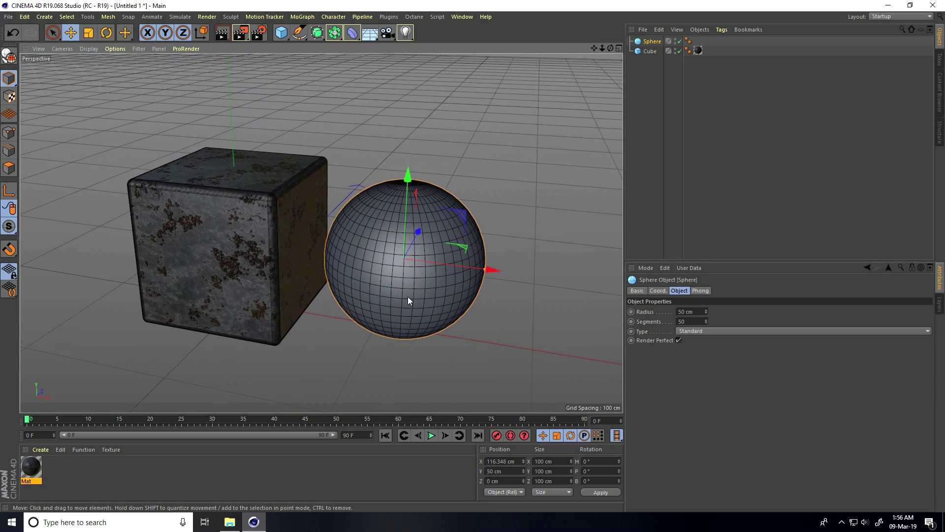
left_click(49, 450)
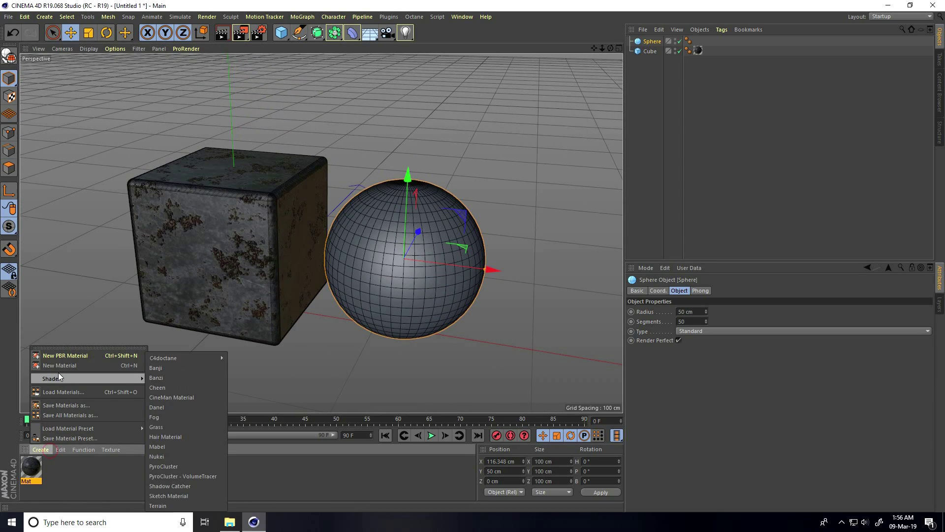
left_click(58, 365)
double_click(33, 476)
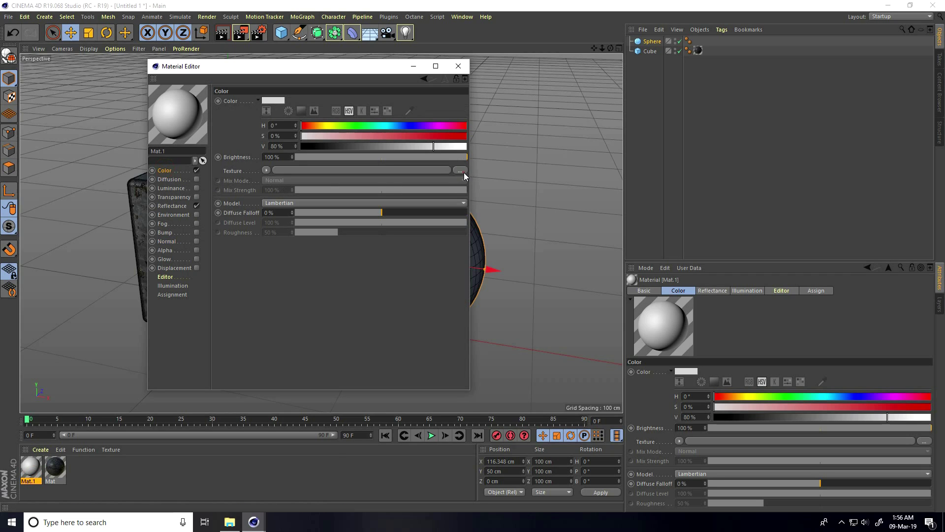
Step: Load Stone_A1_Diffuse from the Stone Texture folder as the sphere material's Color texture, declining the copy to the project location
left_click(459, 170)
left_click(51, 24)
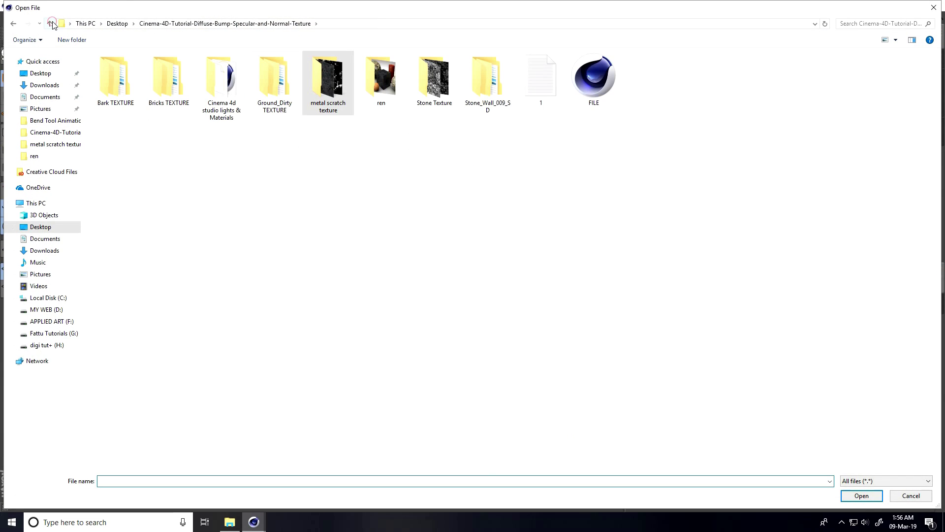
double_click(434, 84)
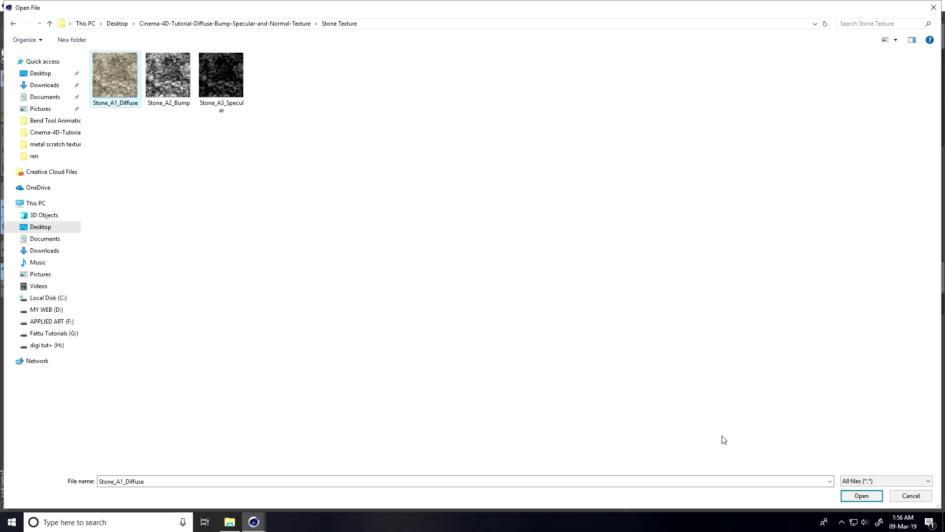
left_click(862, 495)
left_click(538, 299)
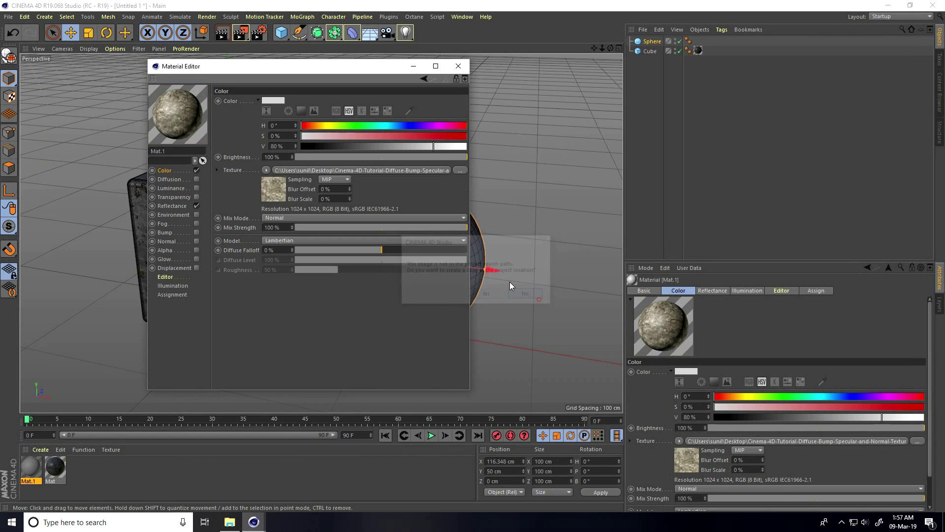
Step: Load Stone_A3_Specular as the layer color texture of the Default Specular reflectance layer, without copying it to the project location
left_click(165, 207)
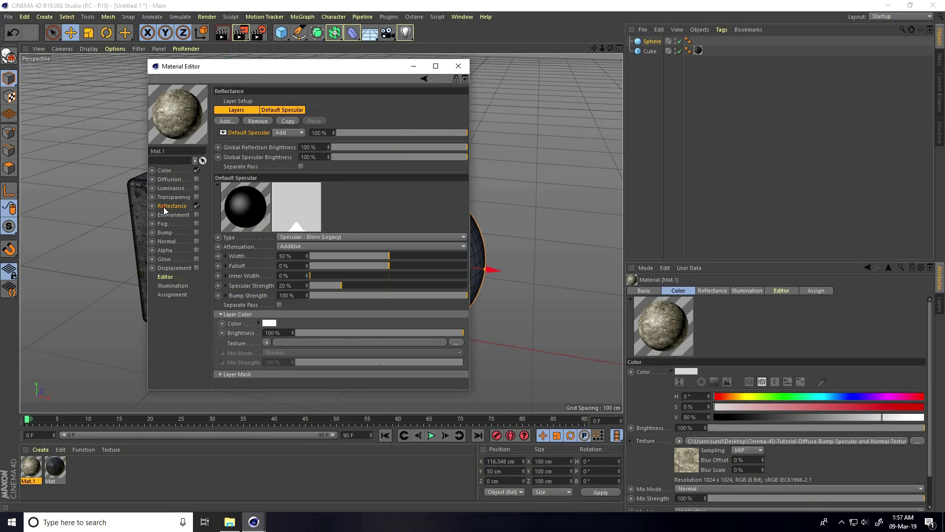
left_click(275, 109)
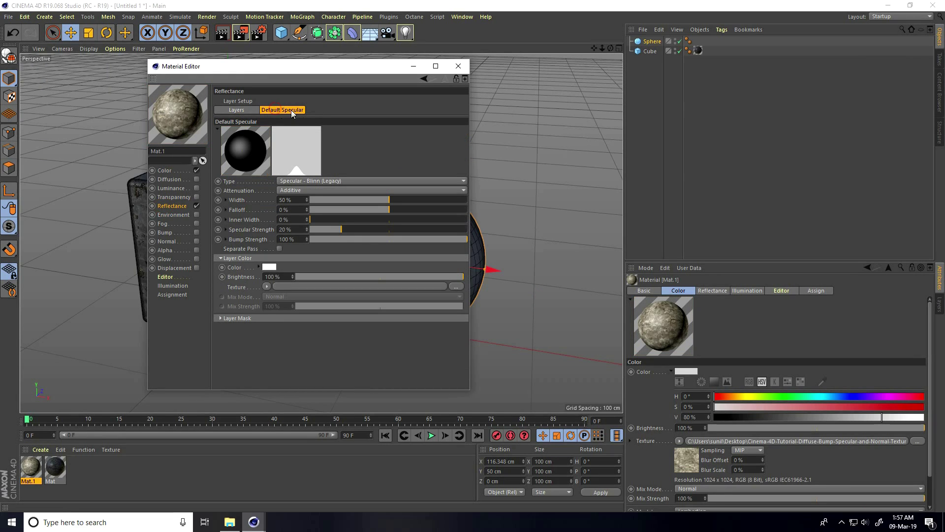
left_click(457, 286)
left_click(226, 113)
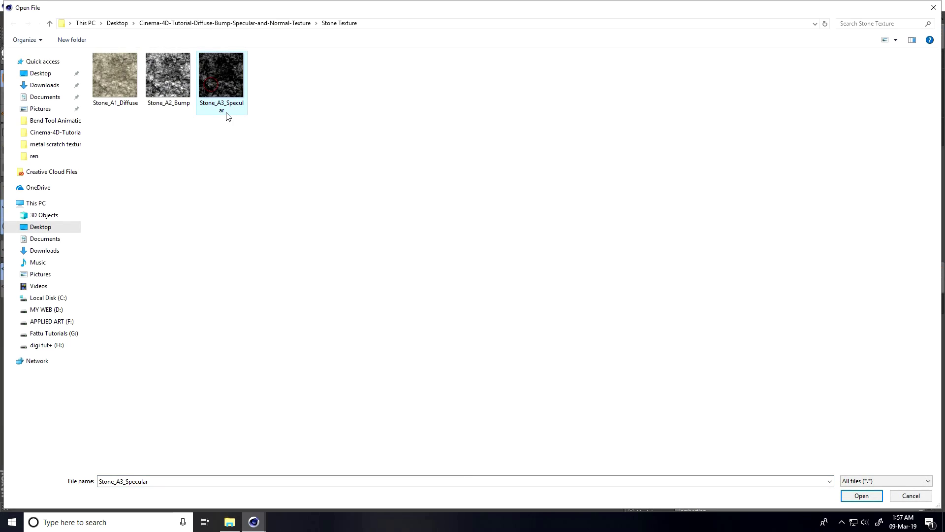
left_click(861, 495)
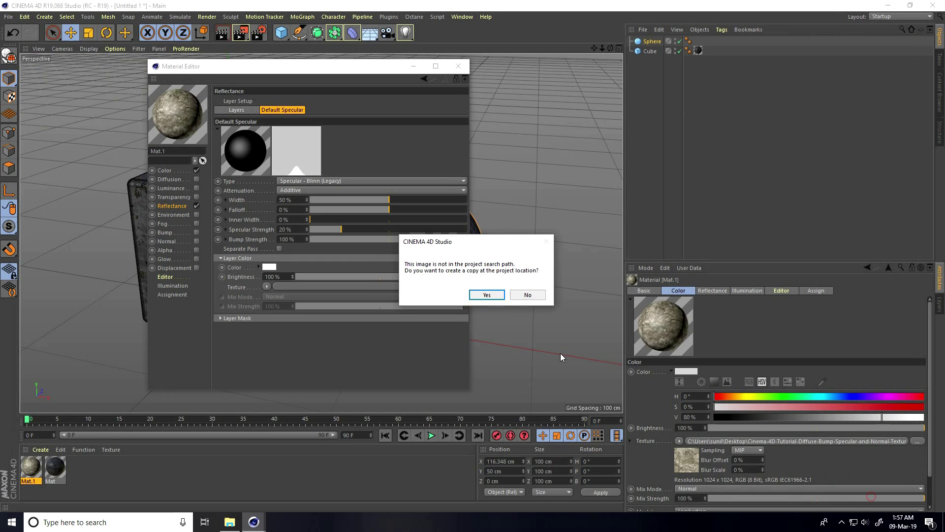
left_click(529, 297)
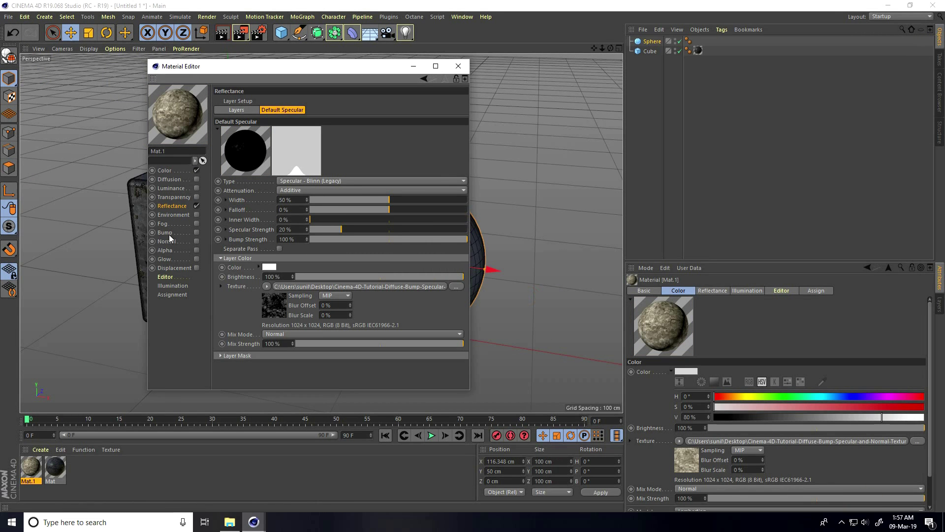
Step: Enable the Bump channel and load Stone_A2_Bump as its texture, without copying it to the project location
left_click(197, 232)
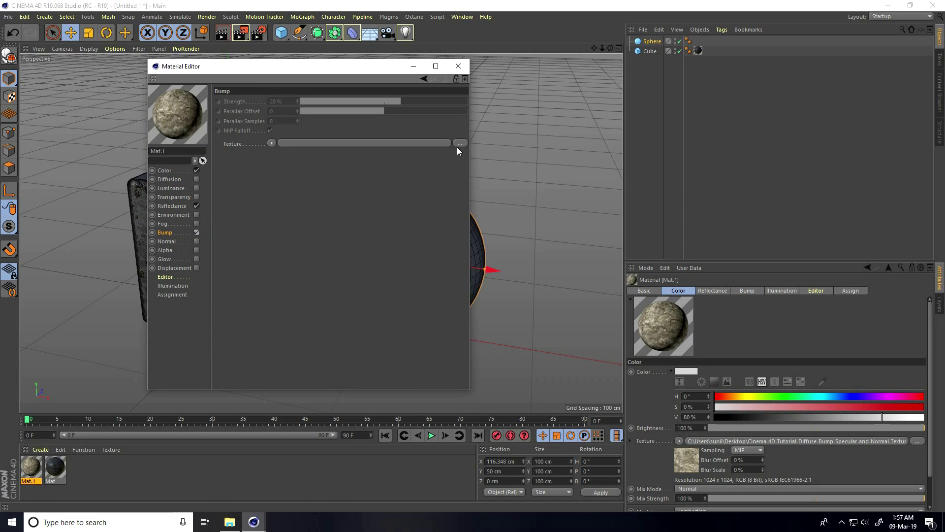
left_click(459, 143)
left_click(164, 84)
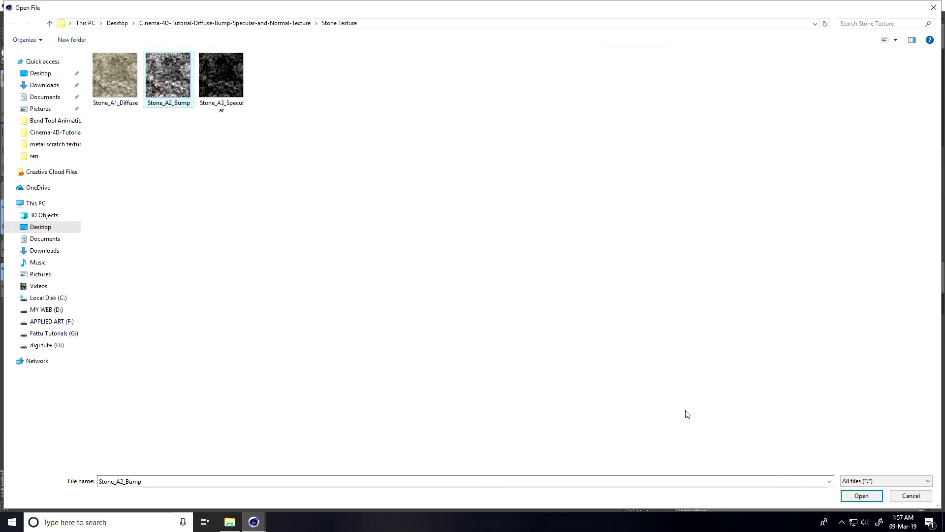
left_click(862, 496)
left_click(528, 297)
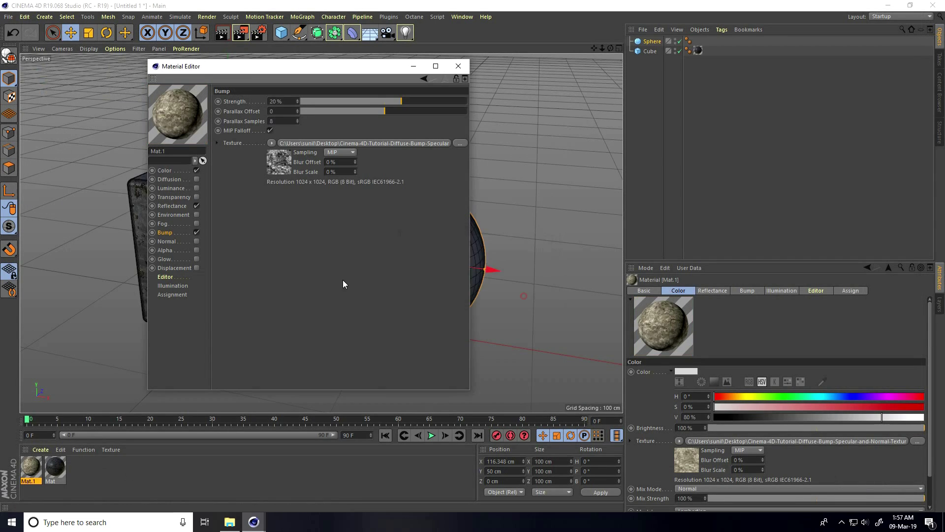
Step: Assign the finished stone material to the sphere and set its texture projection to Spherical
left_click(458, 67)
left_click_drag(31, 467, 394, 261)
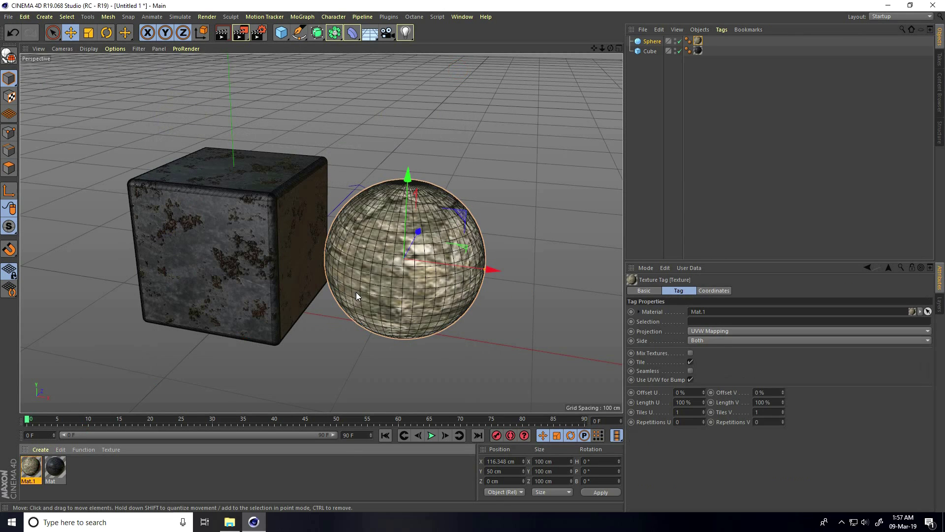
scroll(417, 297, "up", 5)
left_click_drag(456, 264, 426, 279, "alt")
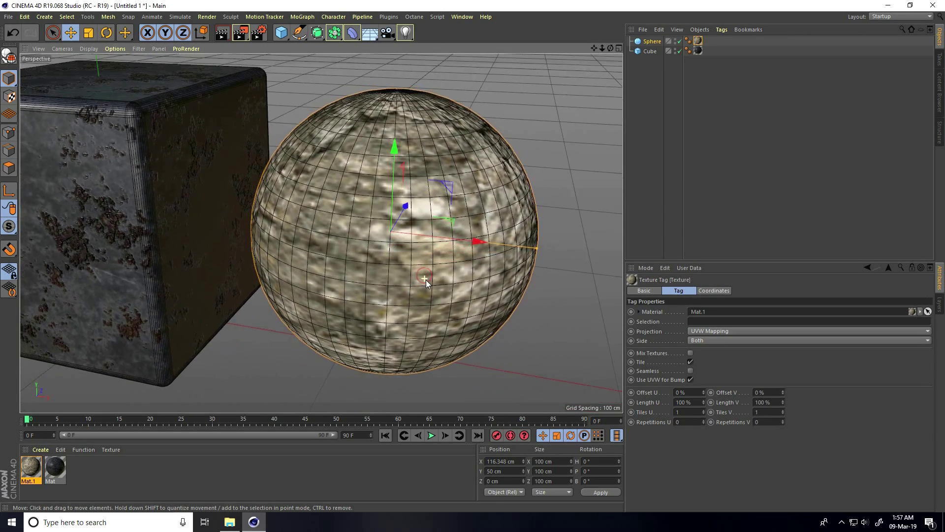
left_click(699, 332)
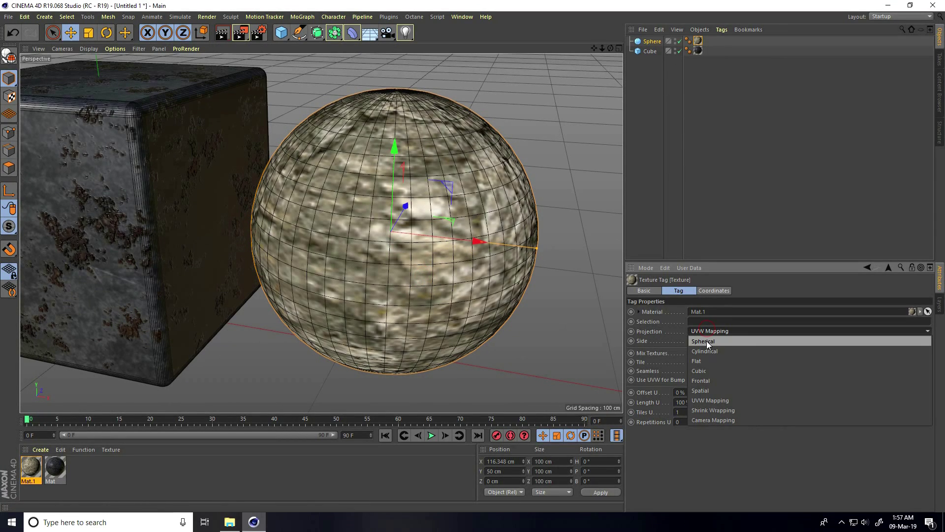
left_click(704, 342)
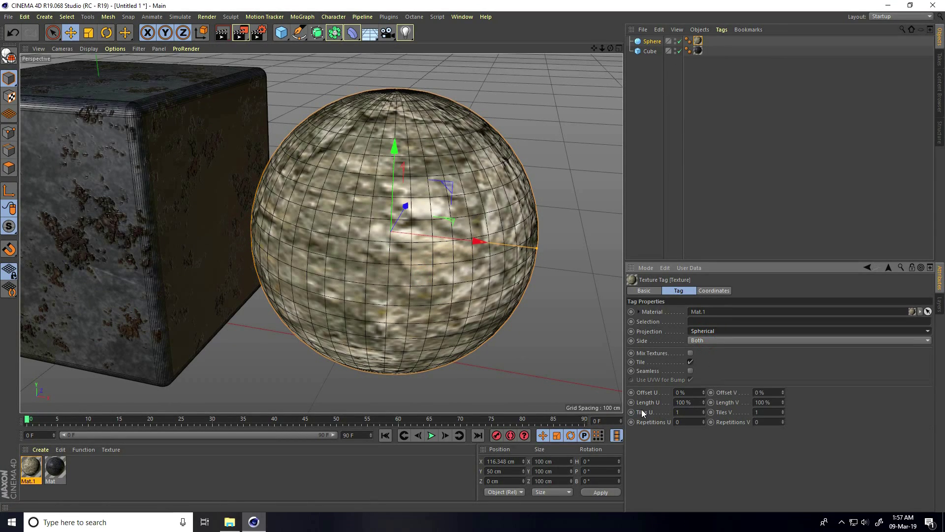
Step: Set the Length U of the sphere's stone texture to 50 %
left_click(697, 403)
type("50")
key("Return")
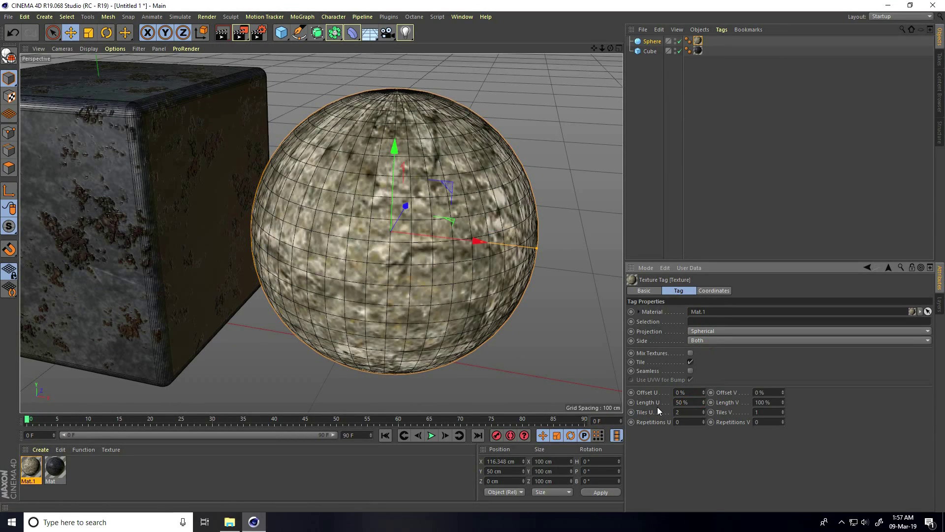
Step: Render the cube and sphere to the Picture Viewer, check the result and close the viewer
scroll(372, 297, "down", 3)
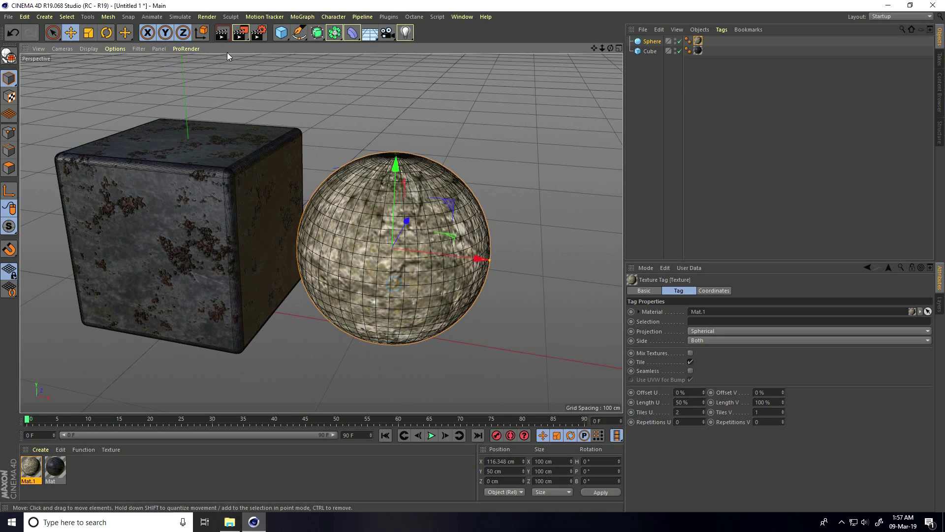
left_click(240, 33)
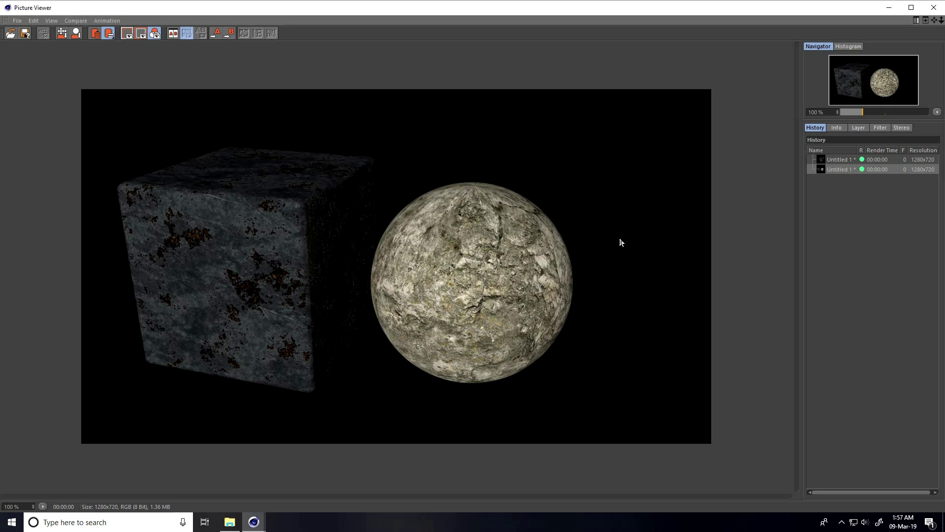
left_click(933, 8)
Step: Add a cylinder primitive behind the cube and sphere and set its Y position to 100 cm
left_click_drag(365, 157, 338, 217, "alt")
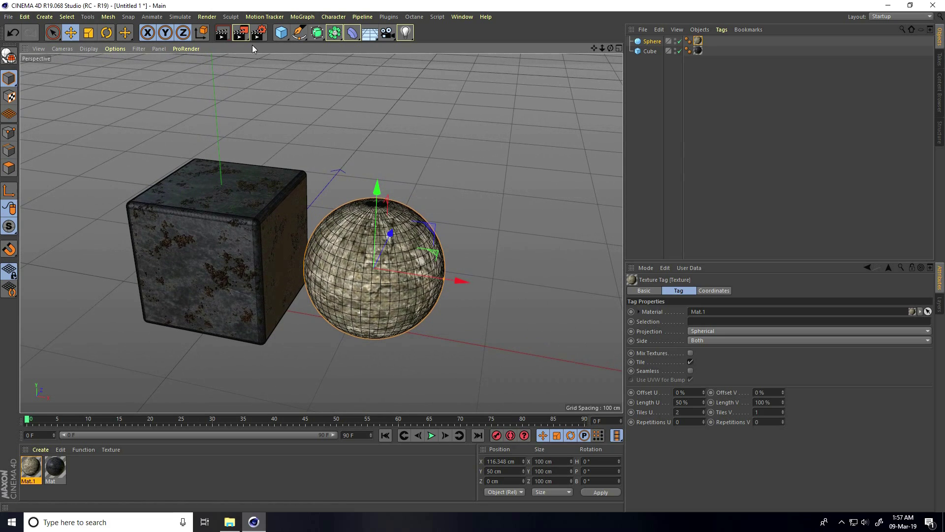
left_click_drag(279, 34, 450, 61)
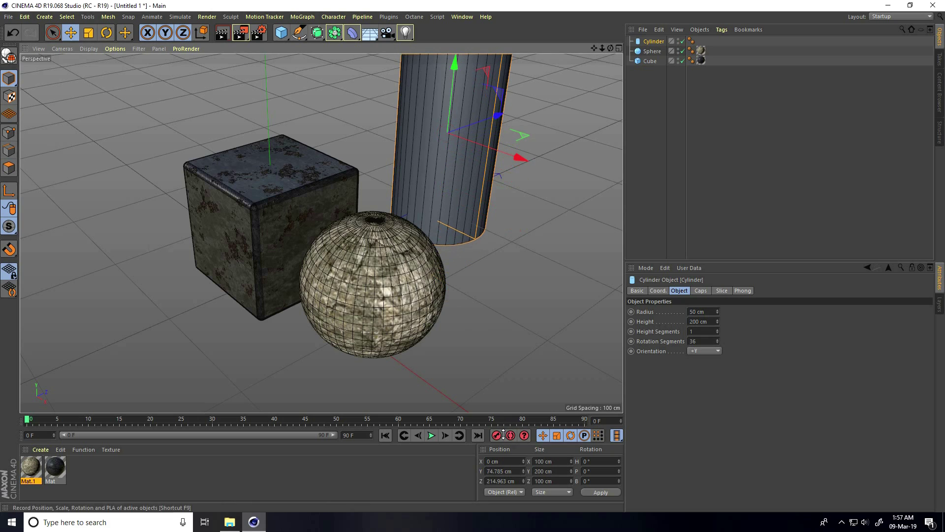
double_click(518, 470)
type("100")
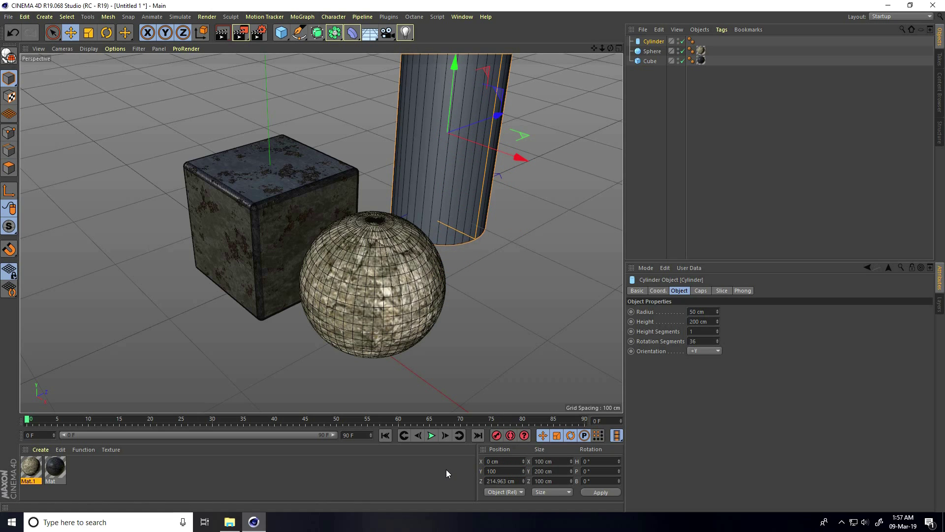
key("Return")
Step: Move the cylinder closer behind the cube and sphere, to about 56 cm in X and 151 cm in Z
left_click_drag(407, 378, 387, 325, "alt")
left_click_drag(414, 183, 387, 187)
left_click_drag(430, 217, 303, 268)
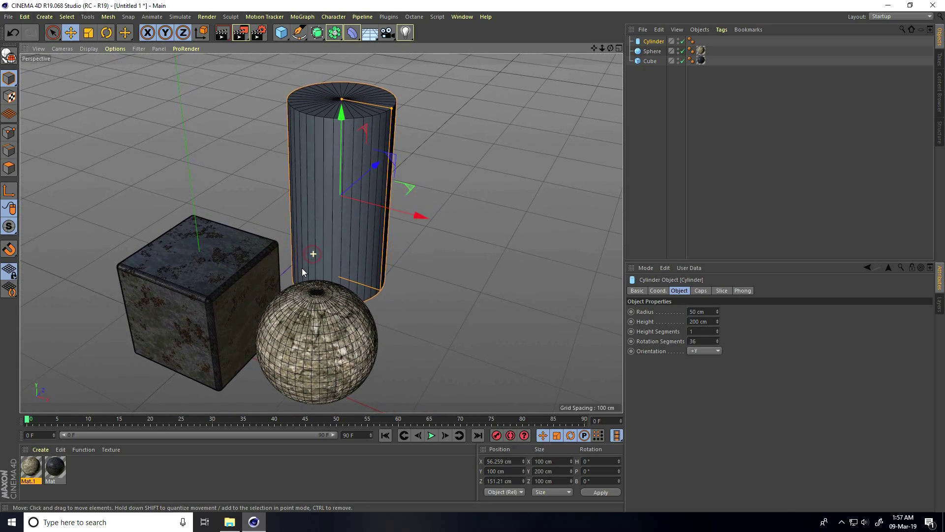
Step: Create a third standard material for the cylinder and open it in the Material Editor
right_click_drag(303, 261, 315, 169, "alt")
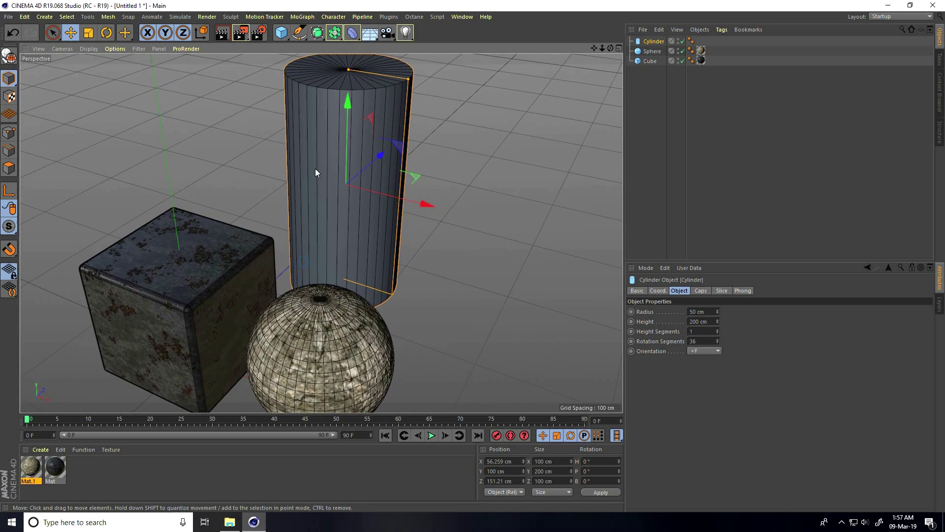
left_click(42, 449)
left_click(64, 365)
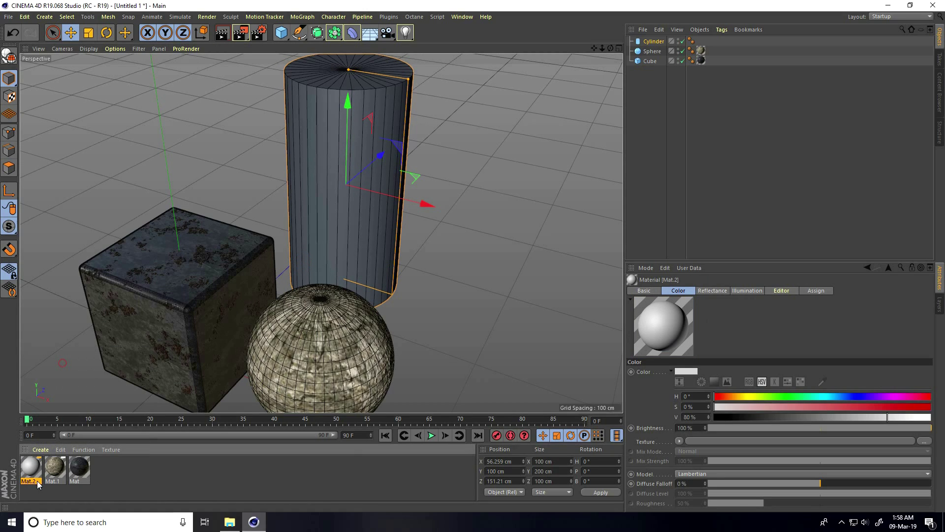
double_click(31, 472)
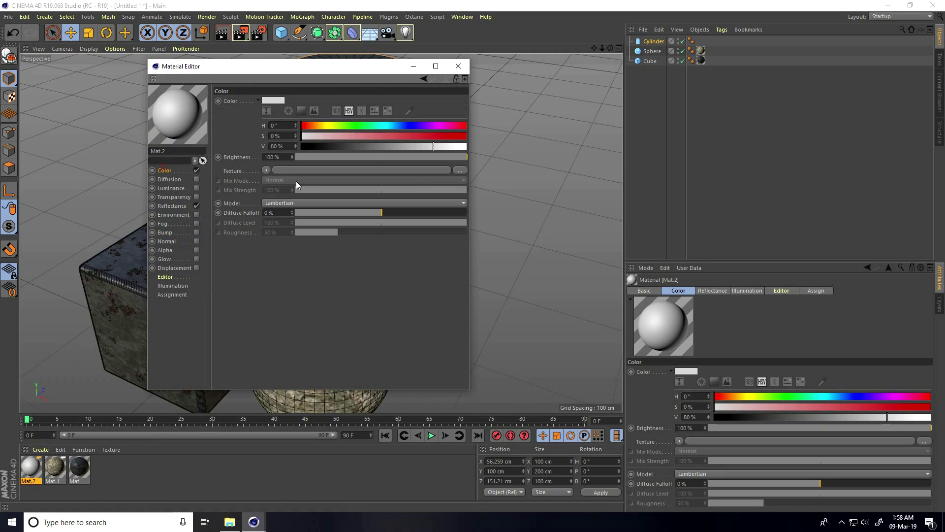
Step: Load Terracotta_Tiles_002_Base_Color from Bricks_Terracotta_001_SD as the new material's Color texture, declining the copy to the project location
left_click(460, 170)
left_click(49, 24)
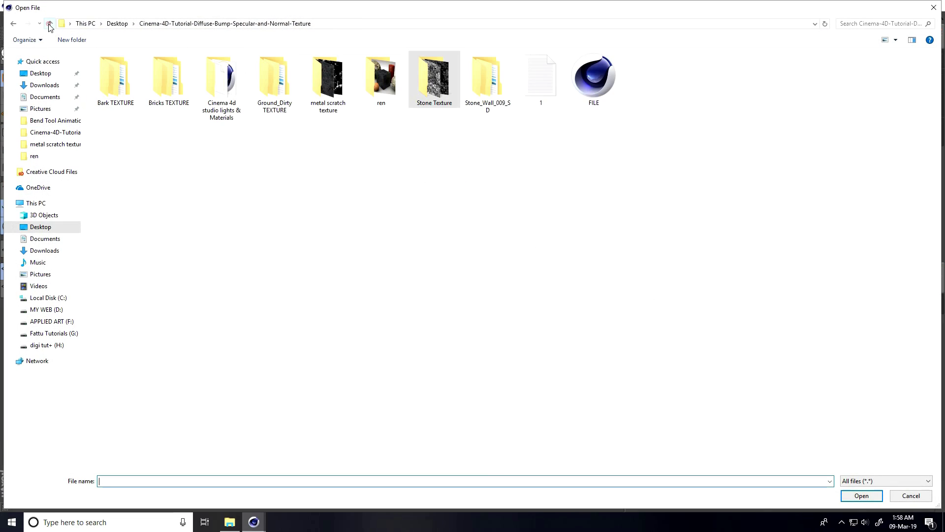
double_click(168, 79)
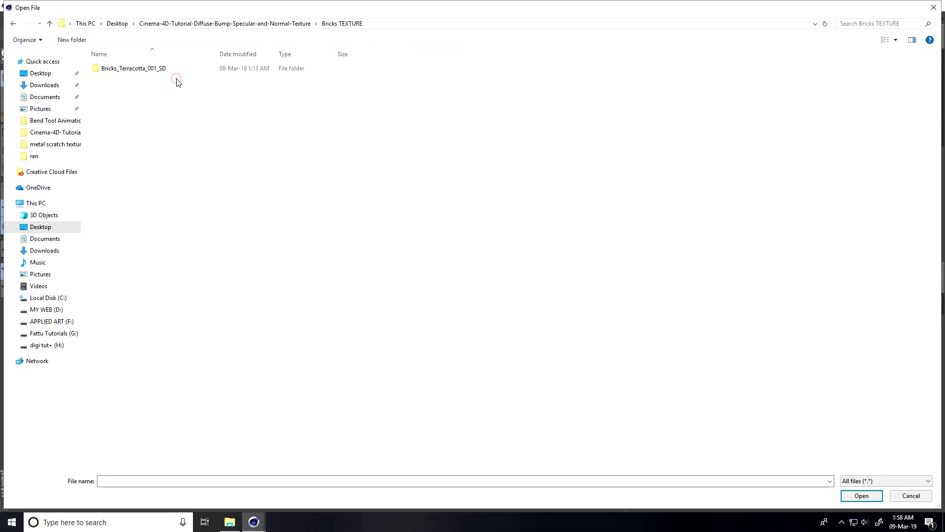
double_click(158, 67)
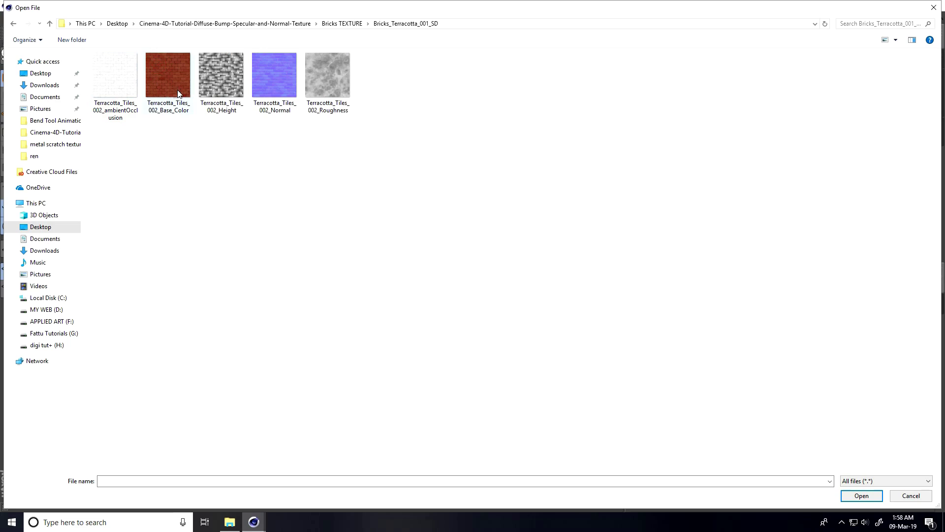
left_click(165, 87)
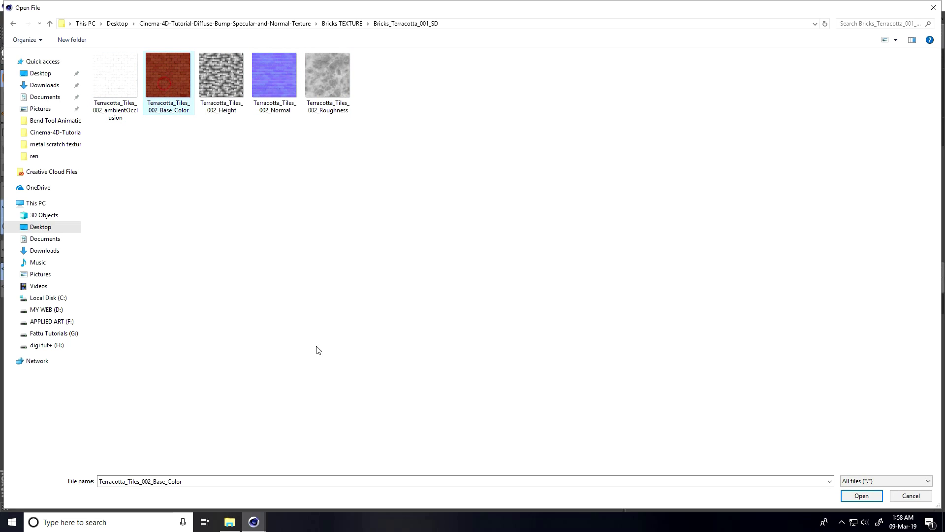
left_click(861, 496)
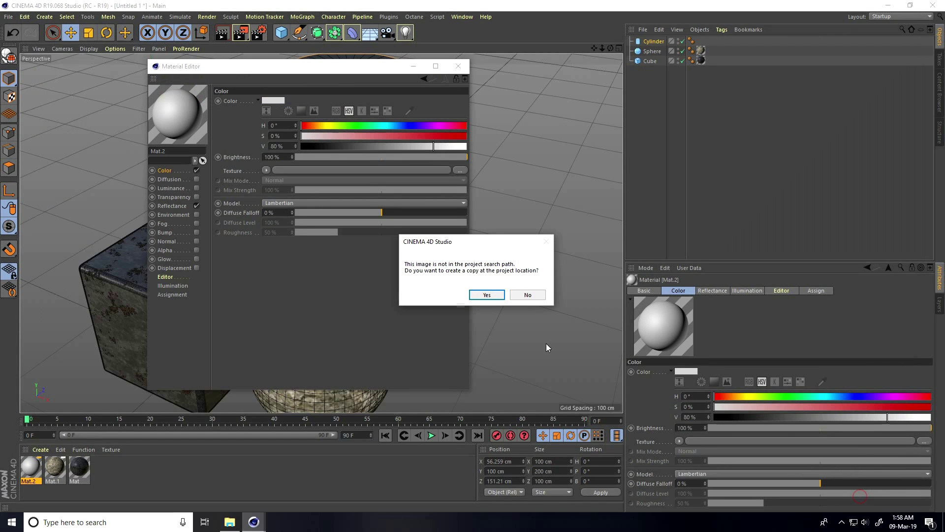
left_click(532, 298)
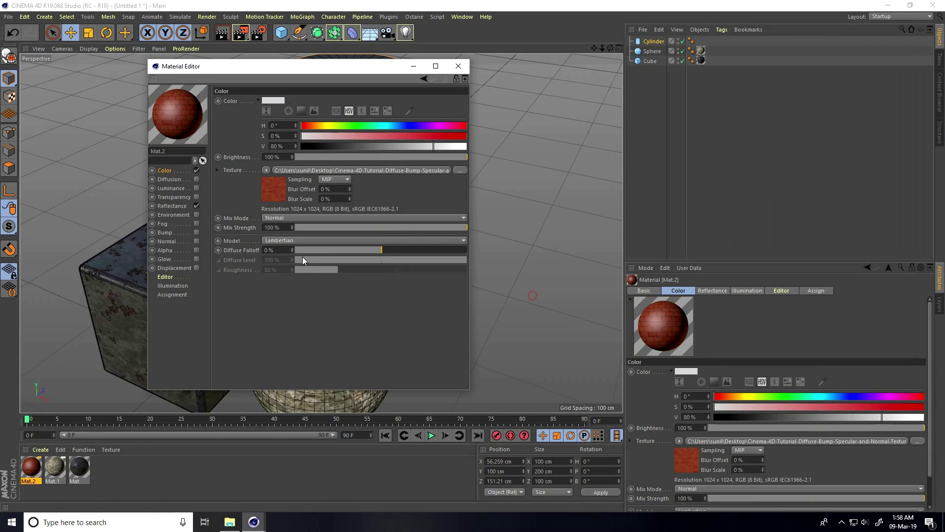
Step: Load Terracotta_Tiles_002_ambientOcclusion as the brick material's Default Specular layer color texture, declining the copy to the project location
left_click(170, 206)
left_click(280, 111)
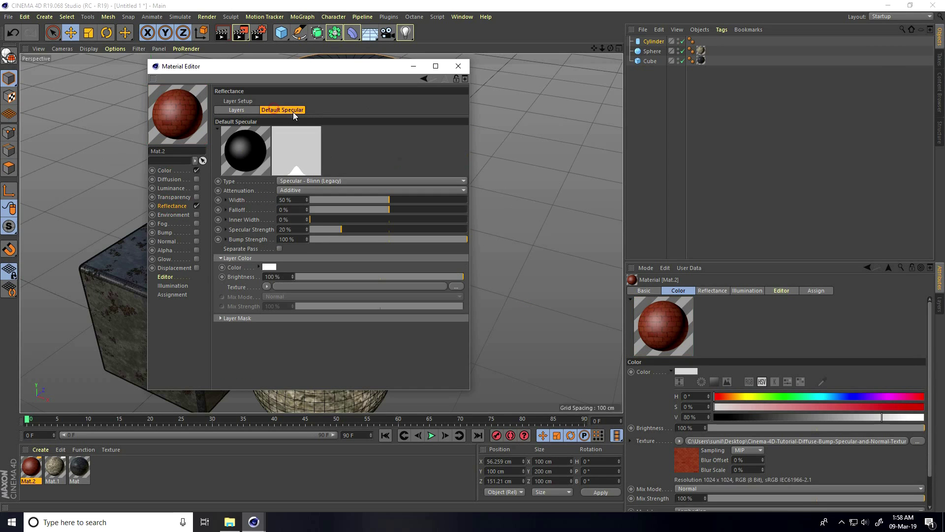
left_click(455, 286)
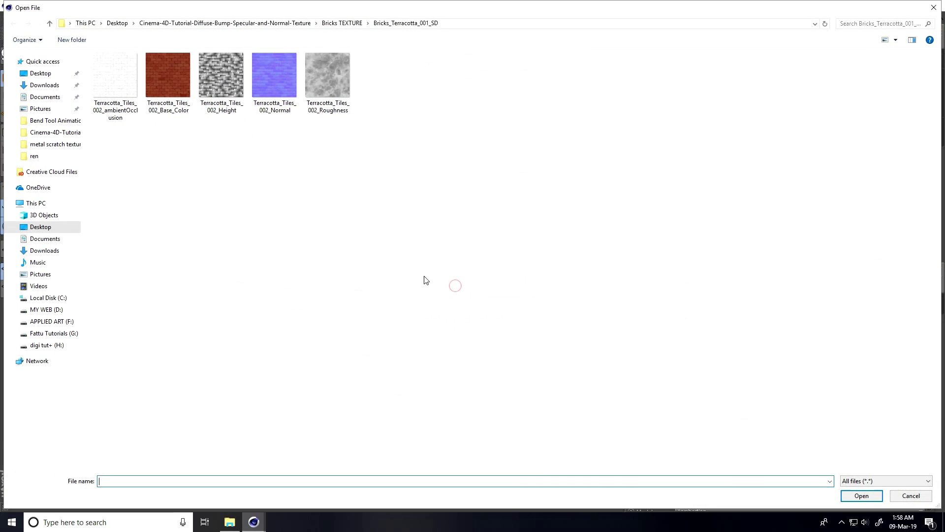
left_click(112, 91)
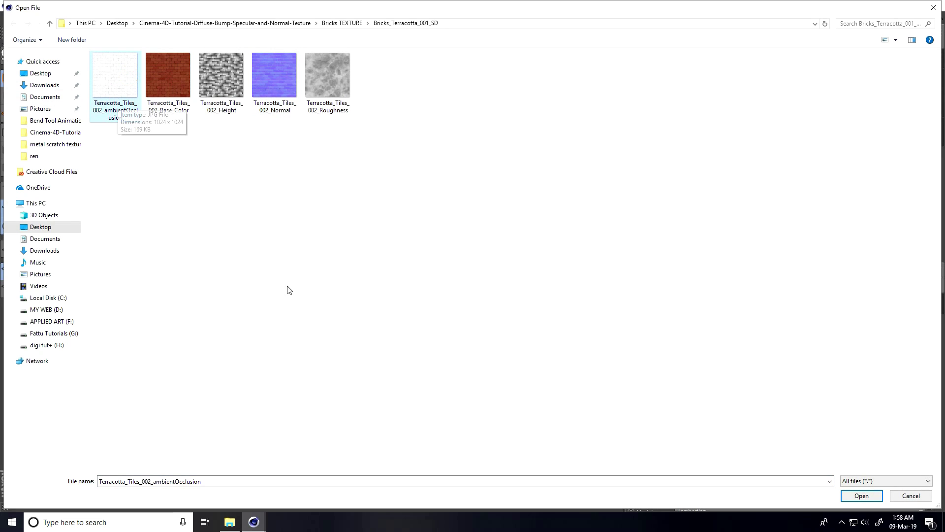
left_click(844, 497)
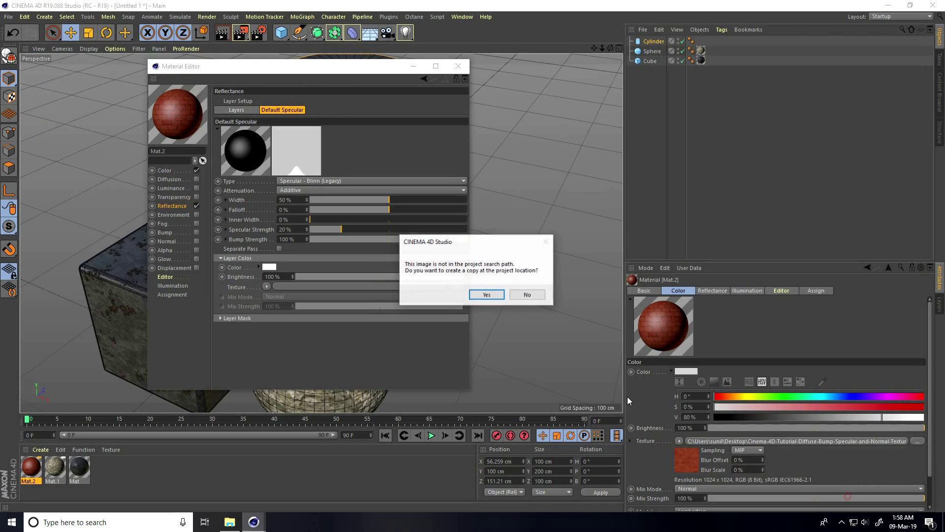
left_click(523, 296)
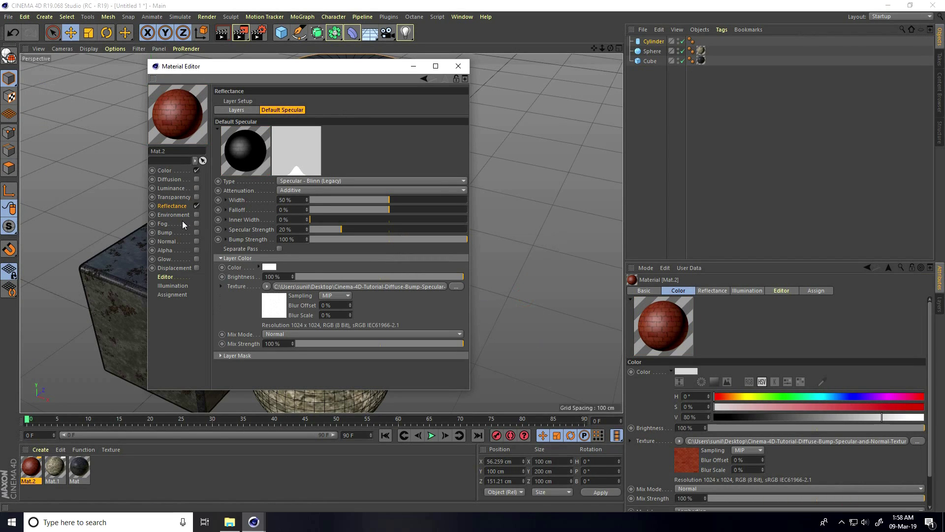
Step: Enable the brick material's Bump channel and load Terracotta_Tiles_002_Height as its texture without copying it to the project
left_click(197, 232)
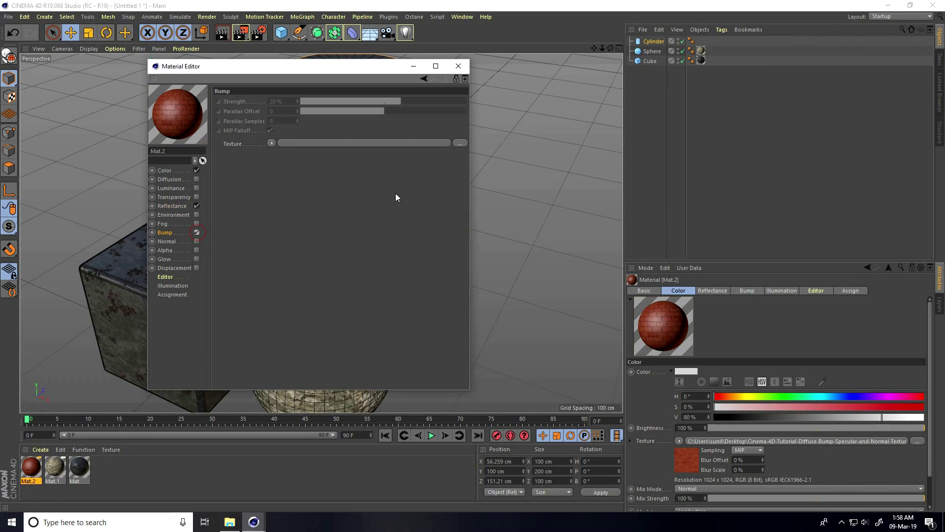
left_click(457, 142)
left_click(225, 80)
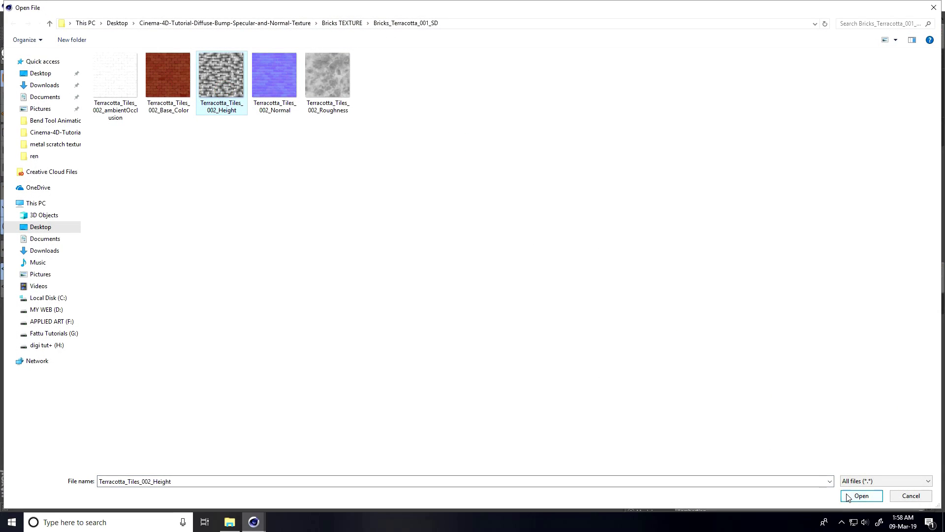
left_click(861, 495)
left_click(526, 295)
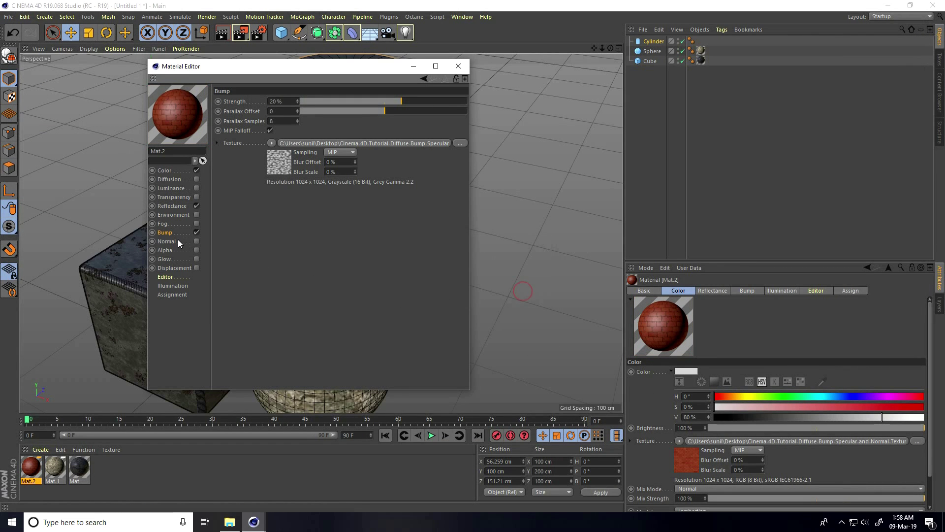
Step: Enable the brick material's Normal channel and load Terracotta_Tiles_002_Normal as its texture without copying it to the project
left_click(198, 240)
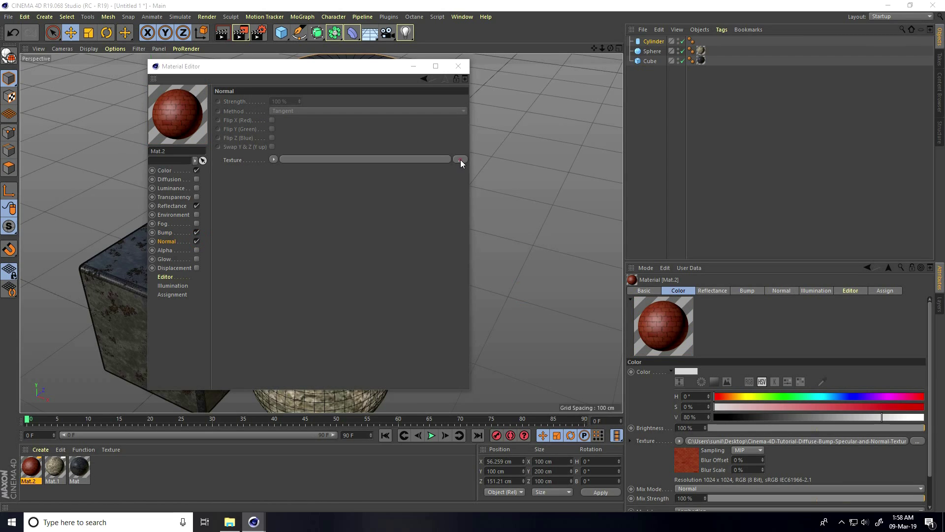
left_click(459, 159)
left_click(262, 74)
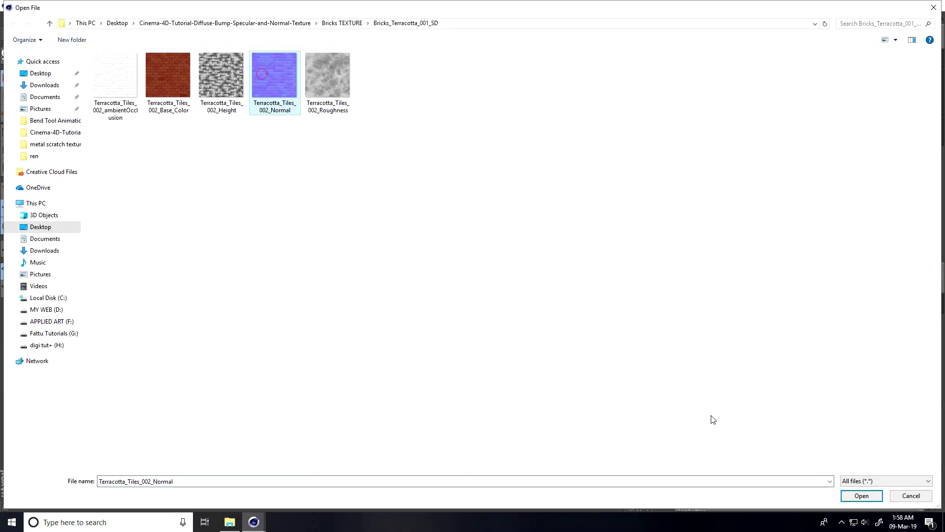
left_click(861, 495)
left_click(527, 296)
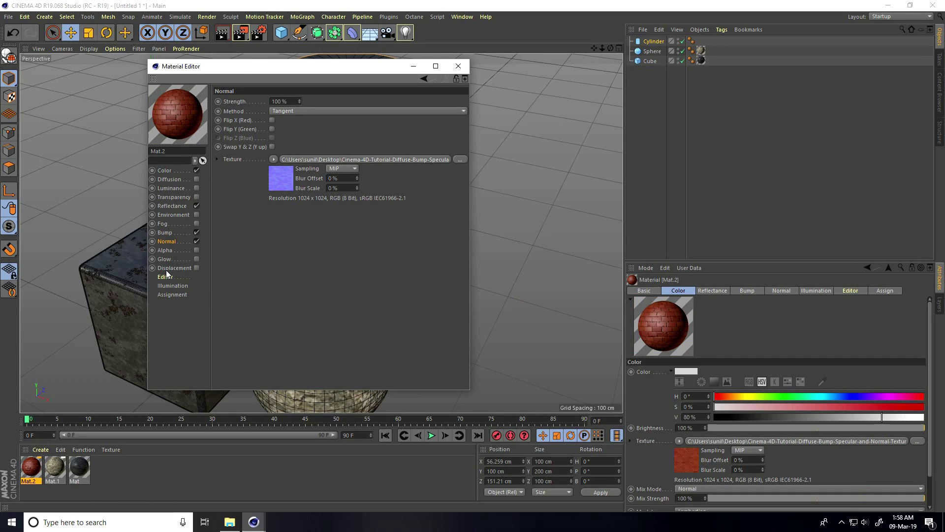
Step: Enable the Displacement channel with Terracotta_Tiles_002_Roughness as its texture, uncopied, and set the displacement strength to 10%
left_click(195, 267)
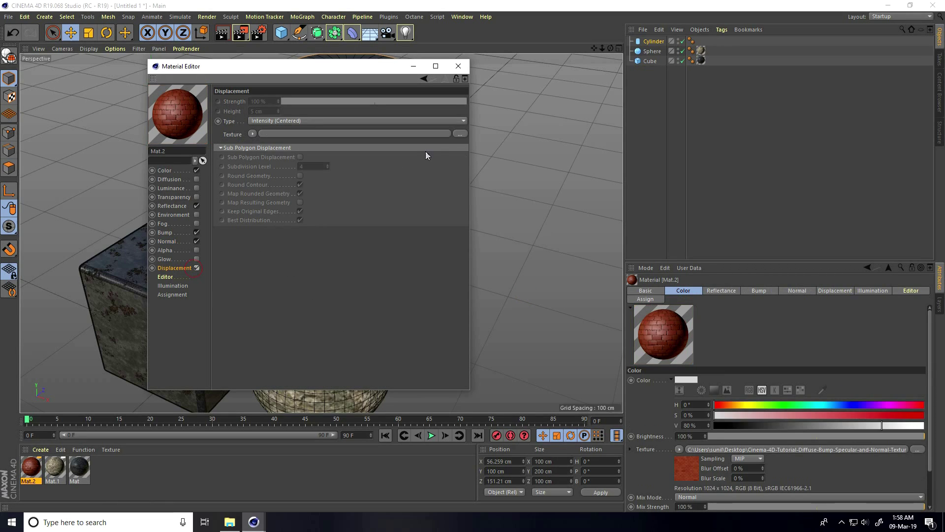
left_click(460, 134)
left_click(326, 81)
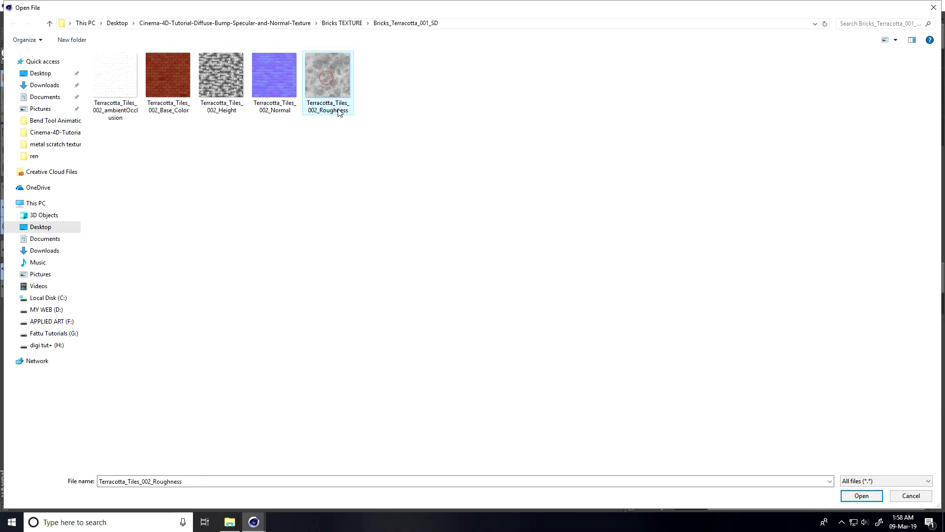
left_click(862, 496)
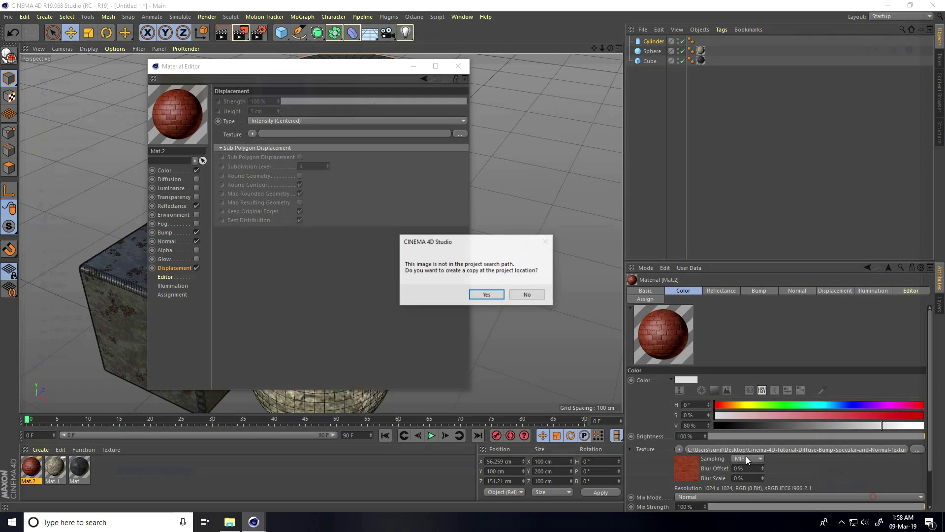
left_click(530, 296)
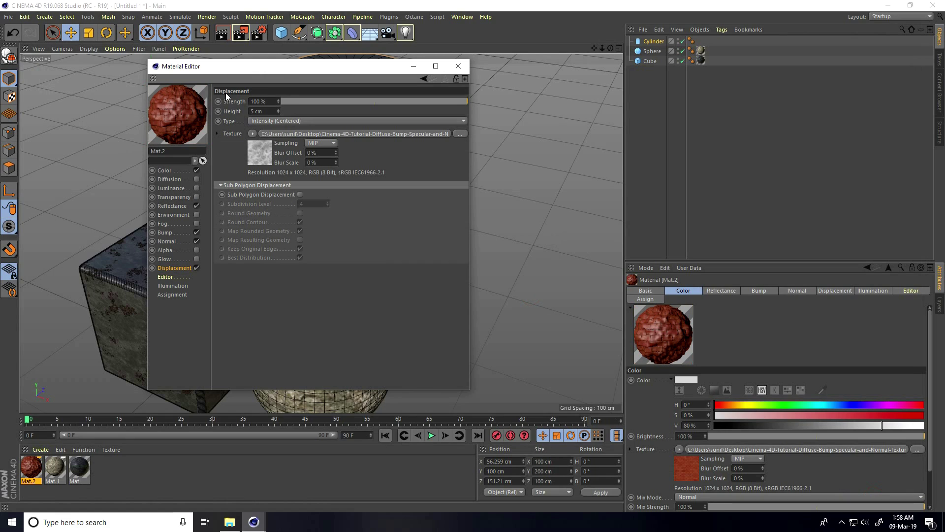
type("10")
key("Return")
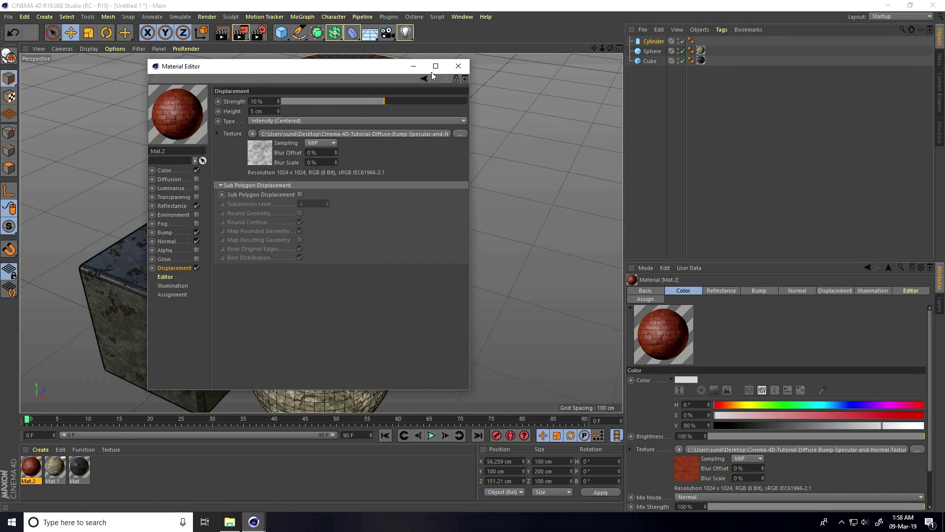
Step: Apply the finished brick material to the cylinder and test-render the viewport on a close view of the bricks
left_click(458, 66)
left_click_drag(30, 468, 296, 172)
left_click_drag(259, 223, 246, 180)
left_click(238, 182)
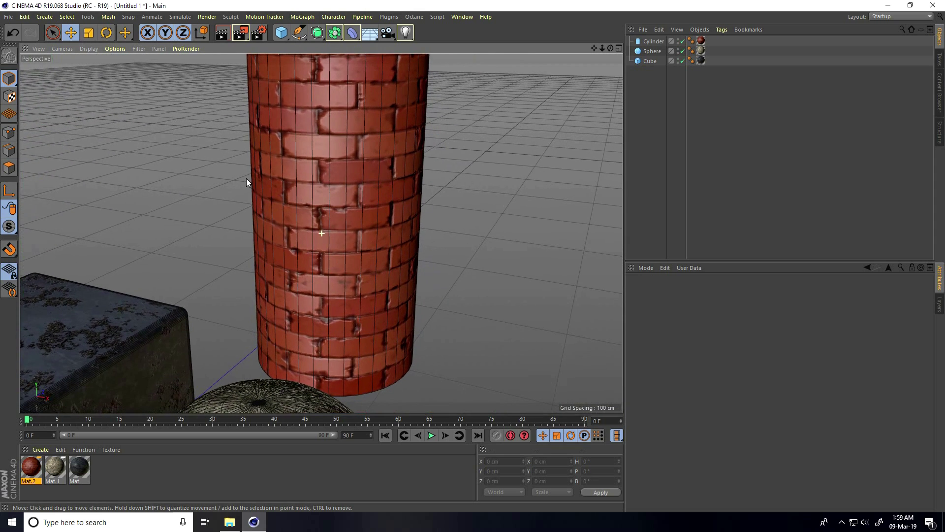
left_click(223, 32)
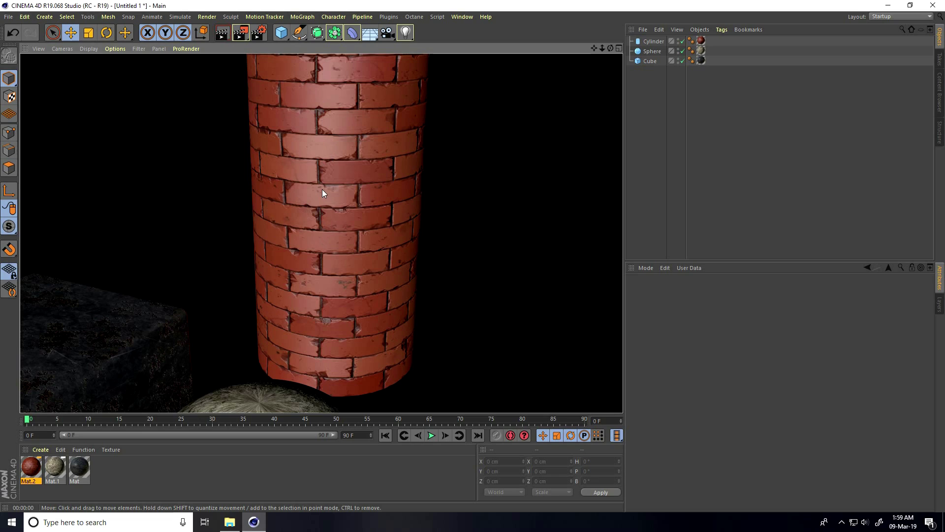
left_click(478, 148)
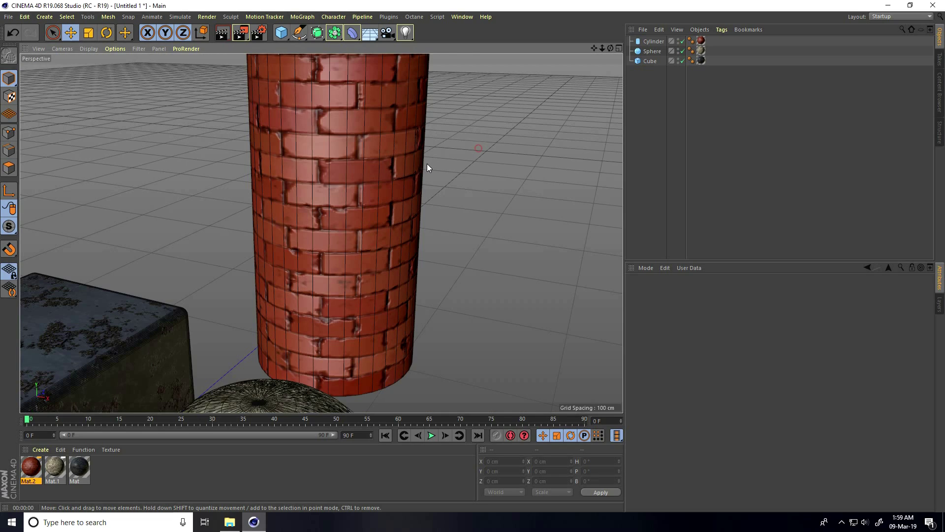
Step: Add a cone primitive and move it beside the cube, to about -215 cm in X and 85 cm in Y
left_click_drag(421, 158, 273, 113, "alt")
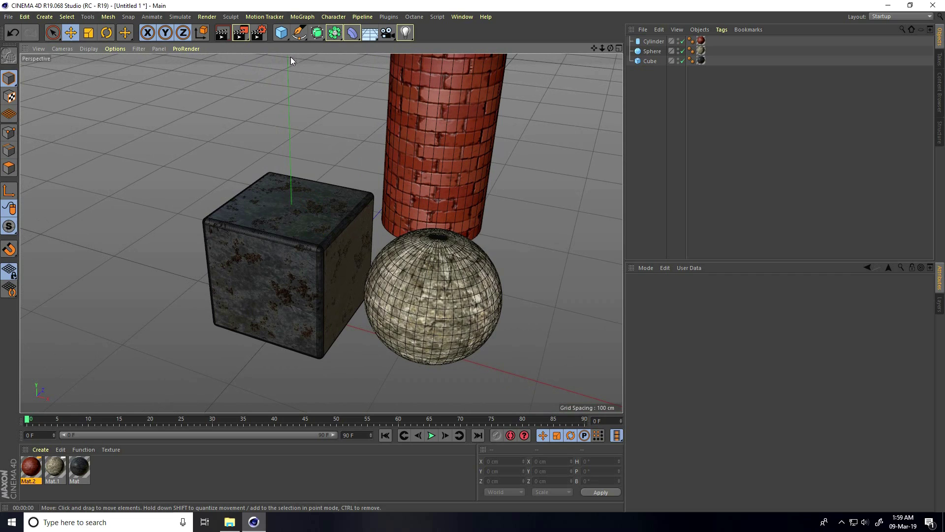
left_click(281, 32)
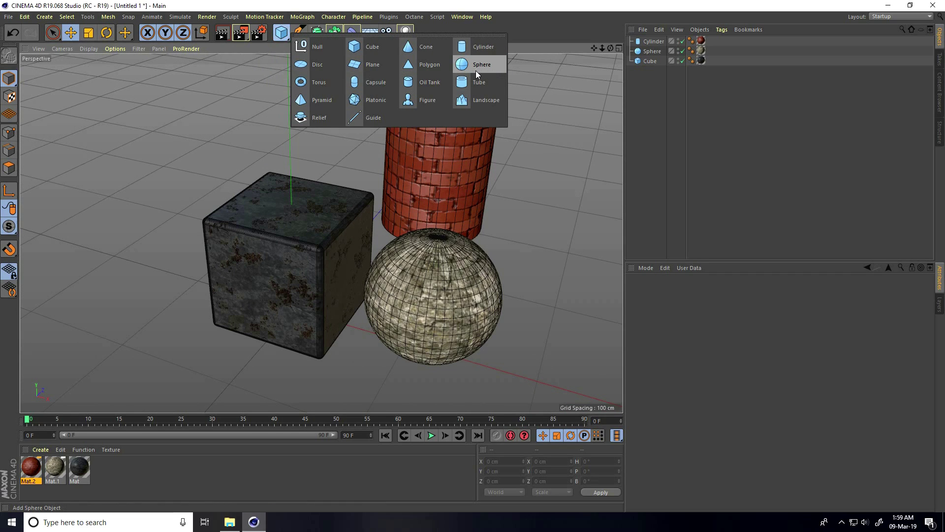
left_click(413, 50)
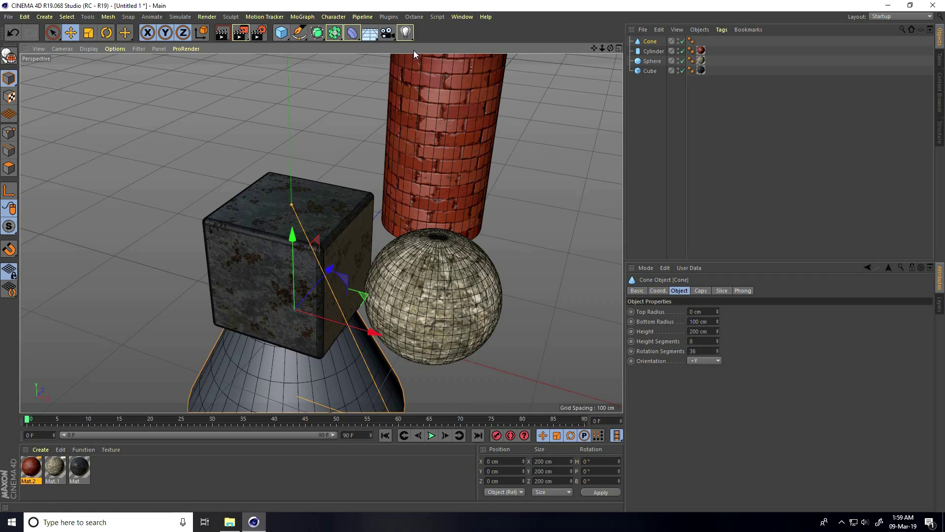
left_click_drag(374, 352, 160, 261)
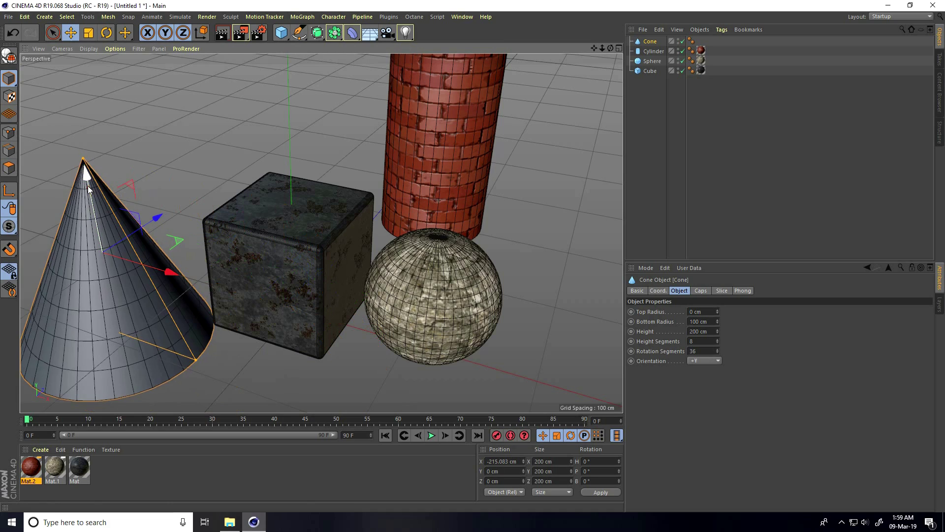
left_click_drag(88, 185, 89, 63)
Step: Scale the cone down uniformly to about 132 cm and return to the Move tool
key("t")
left_click_drag(227, 187, 148, 96)
left_click(70, 32)
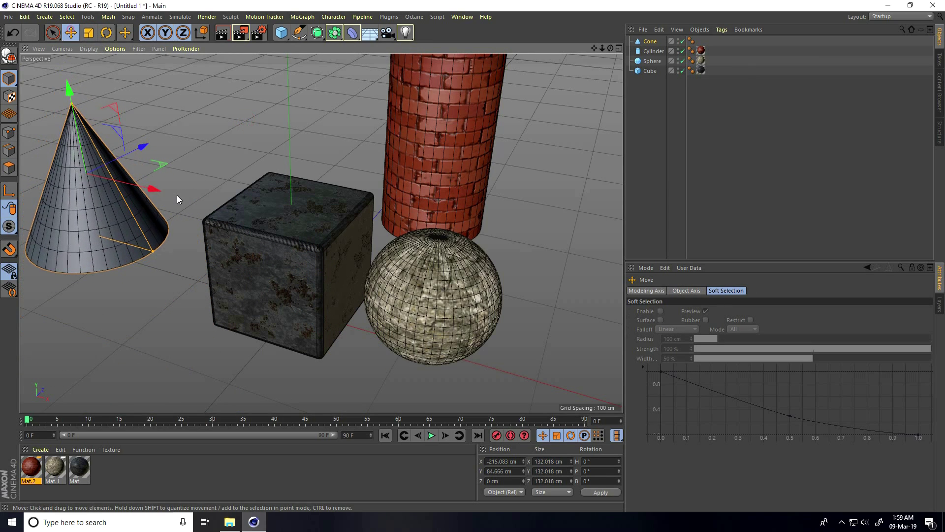
Step: Lower the cone onto the ground line in the Front view and bring it next to the cube, at about X -148 cm, Y 66 cm
middle_click(176, 195)
middle_click(323, 279)
scroll(212, 186, "up", 4)
left_click_drag(255, 184, 365, 187)
left_click_drag(290, 96, 293, 117)
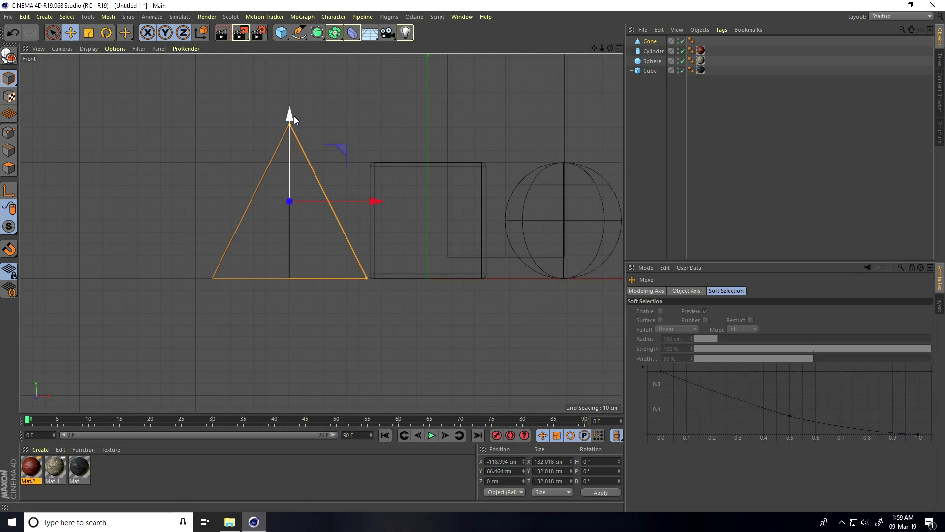
middle_click(293, 117)
middle_click(185, 149)
scroll(208, 266, "down", 2)
left_click_drag(214, 239, 178, 226)
scroll(275, 293, "up", 2)
scroll(275, 294, "up", 1)
Step: Create a fourth standard material for the cone and open it in the Material Editor
left_click(40, 450)
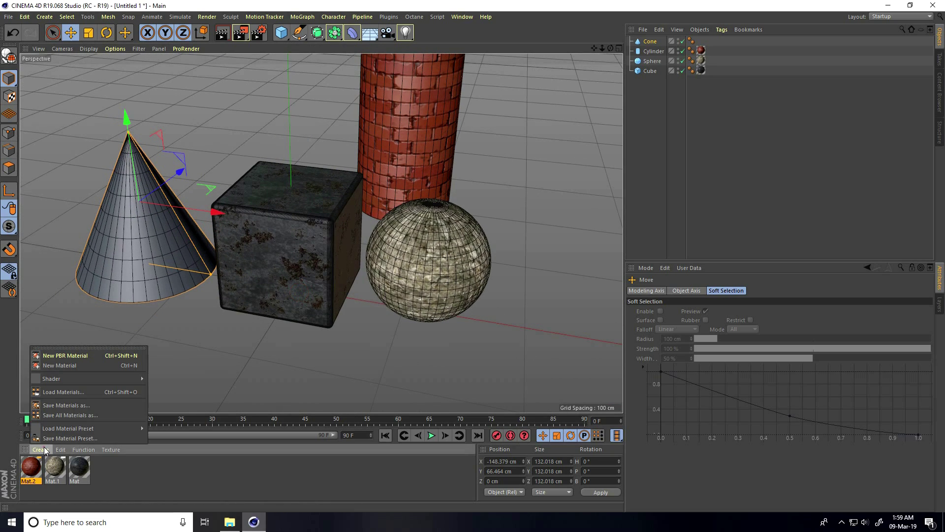
left_click(60, 364)
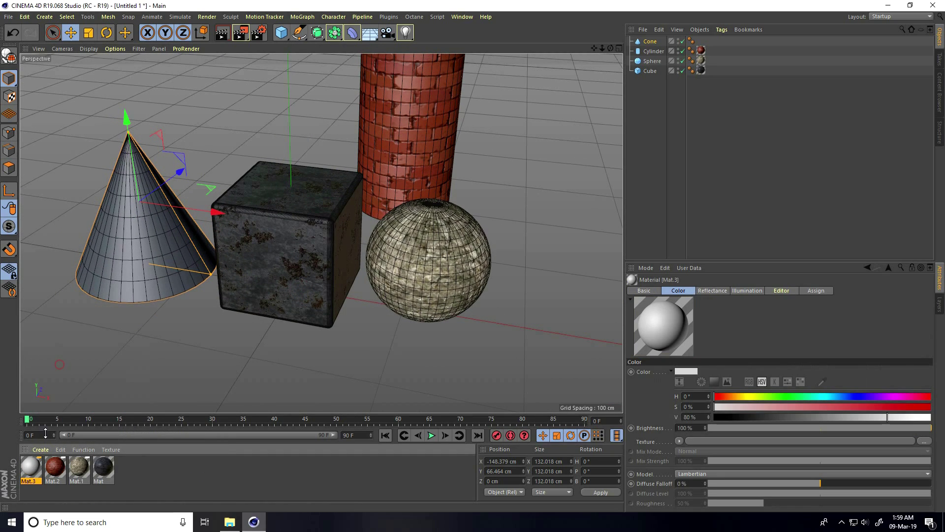
double_click(32, 466)
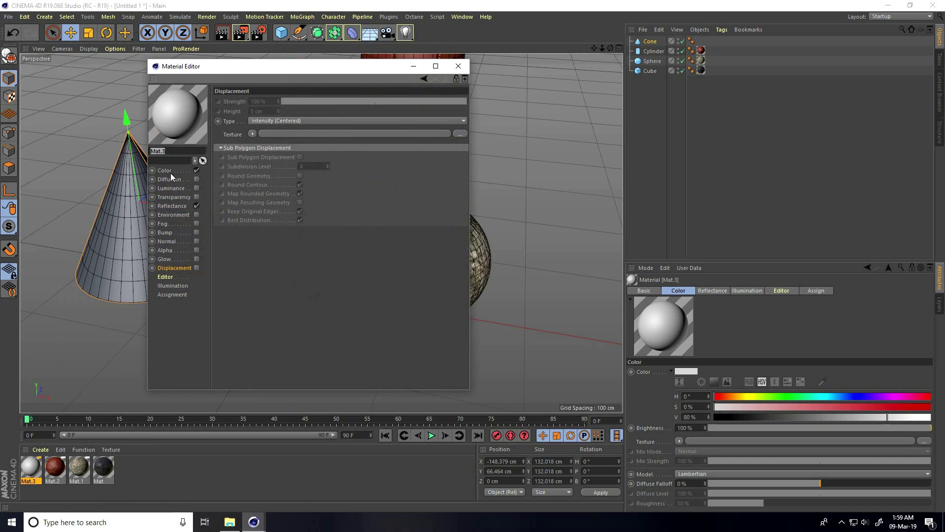
Step: Load Bark_003_COLOR from Bark TEXTURE's Bark_003_SD folder as the new material's Color texture, declining the copy to the project location
left_click(169, 171)
left_click(460, 170)
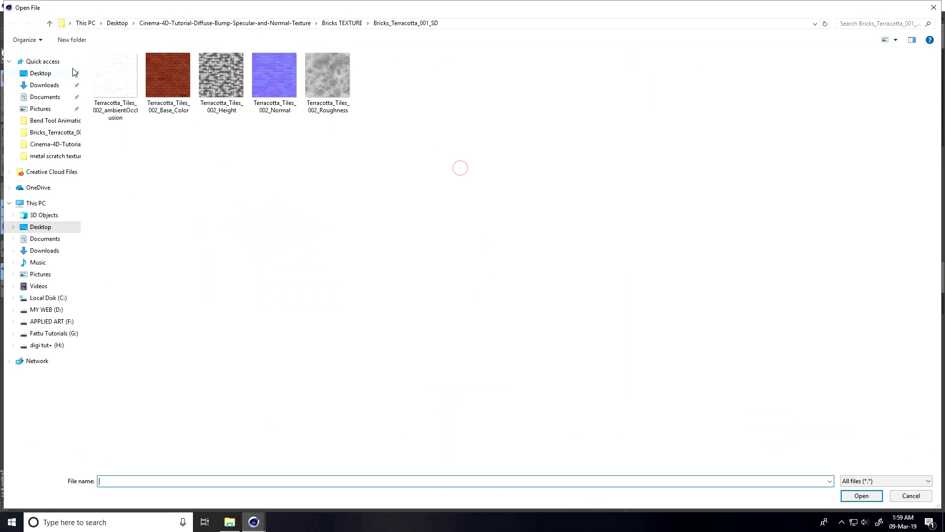
left_click(50, 24)
left_click(49, 24)
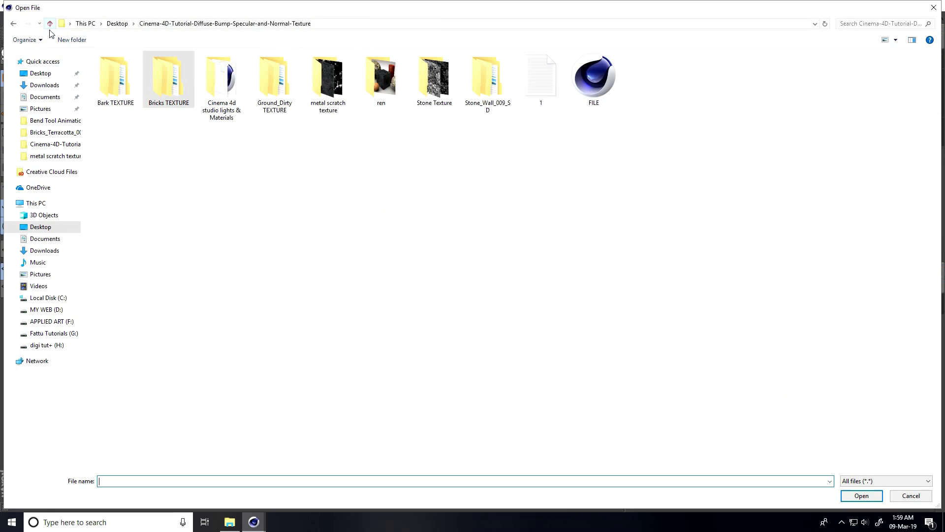
double_click(129, 87)
double_click(117, 69)
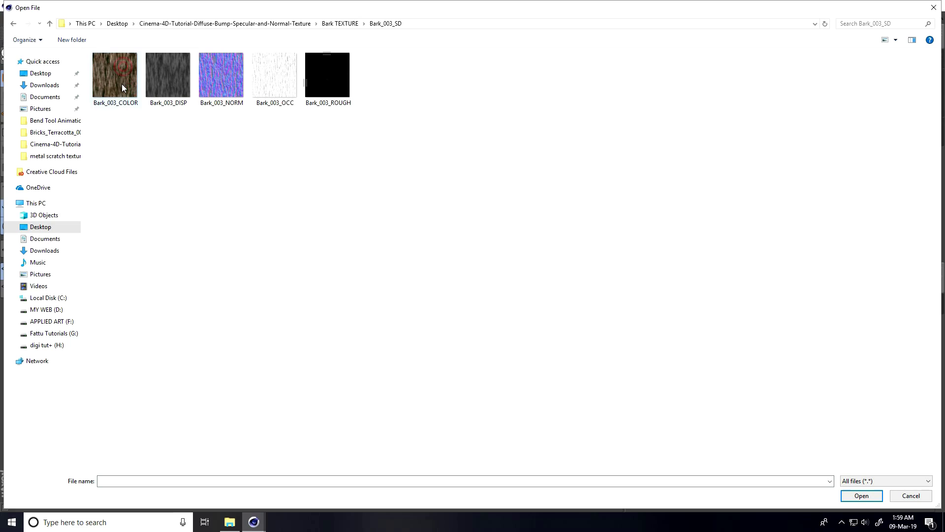
left_click(117, 87)
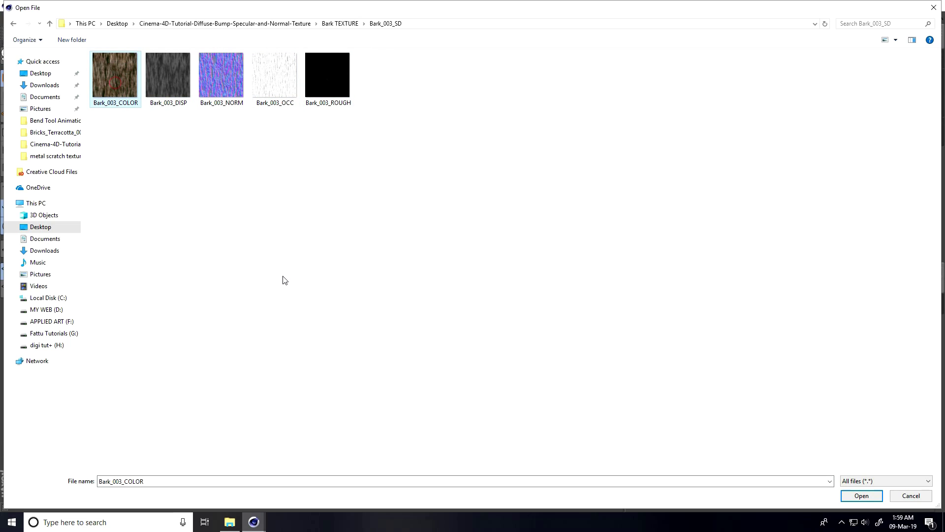
left_click(861, 495)
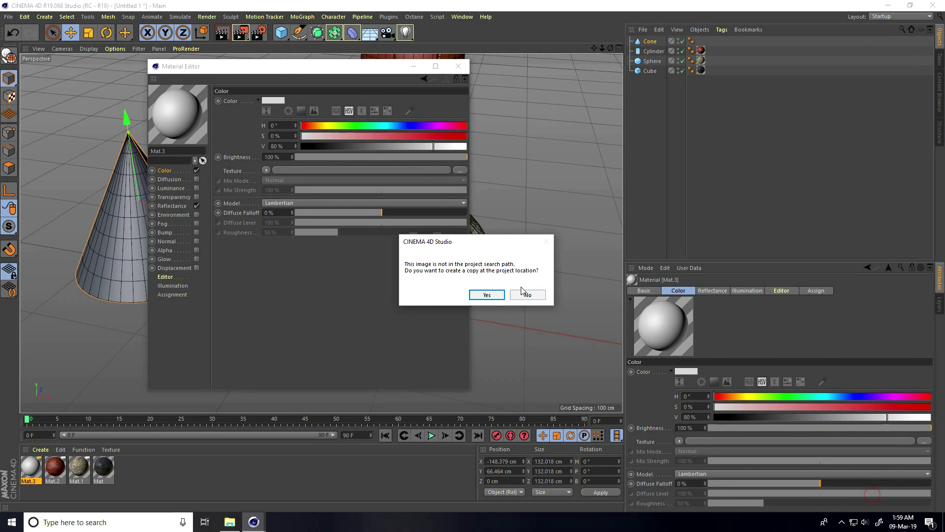
left_click(525, 293)
Step: Load Bark_003_OCC as the bark material's Default Specular layer color texture in Reflectance, declining the copy to the project location
left_click(188, 207)
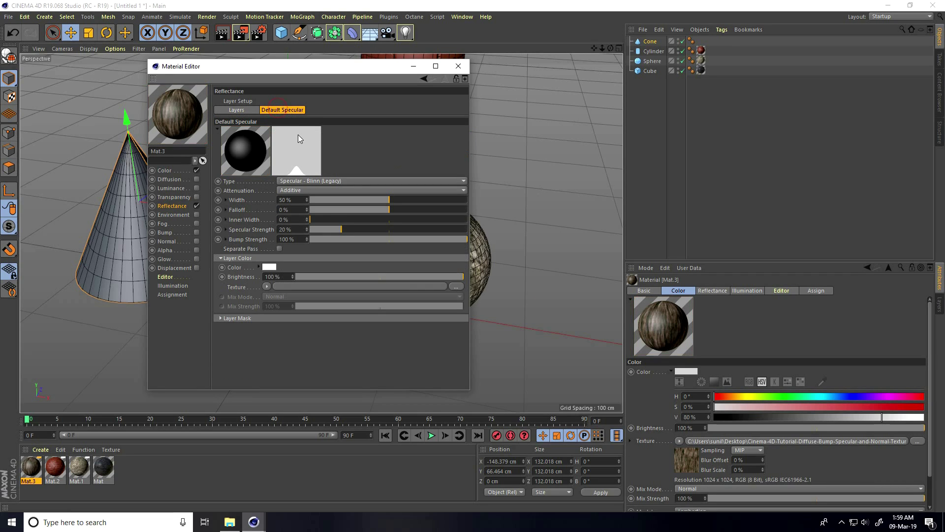
left_click(455, 287)
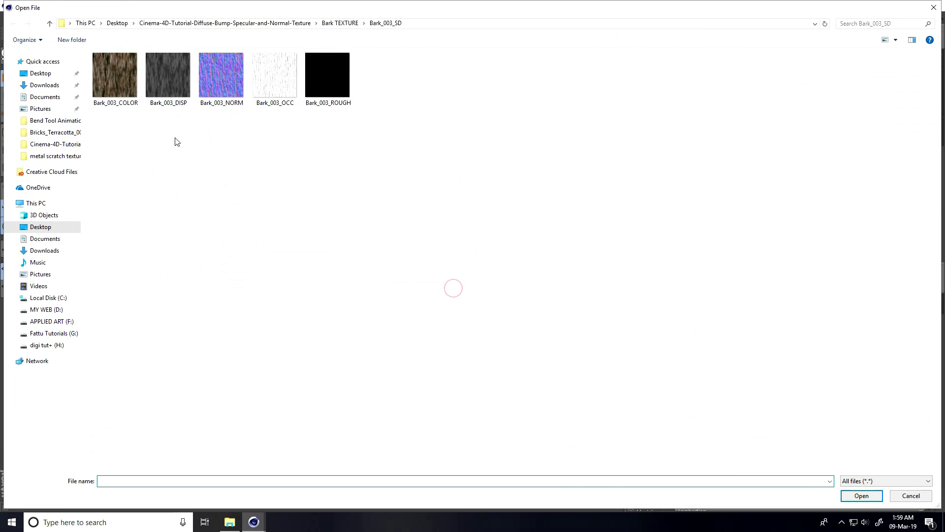
left_click(165, 88)
left_click(276, 88)
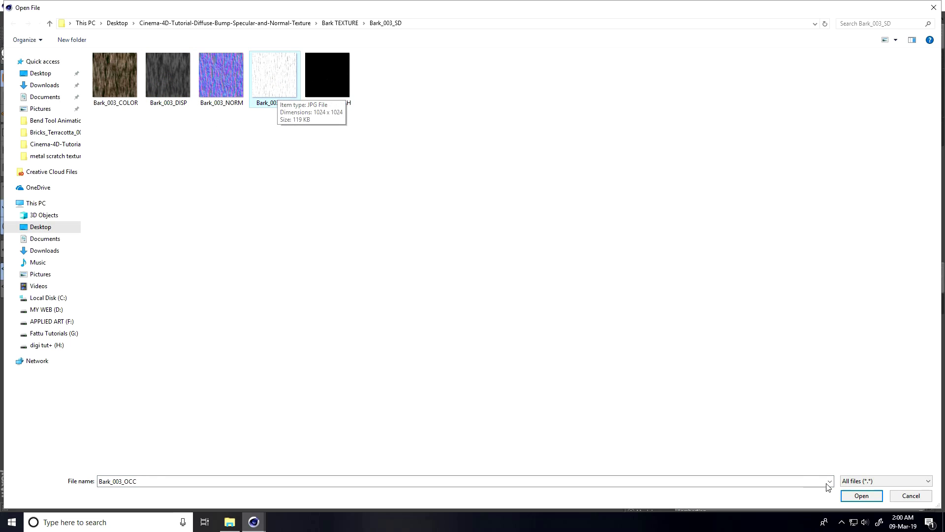
left_click(862, 495)
left_click(532, 294)
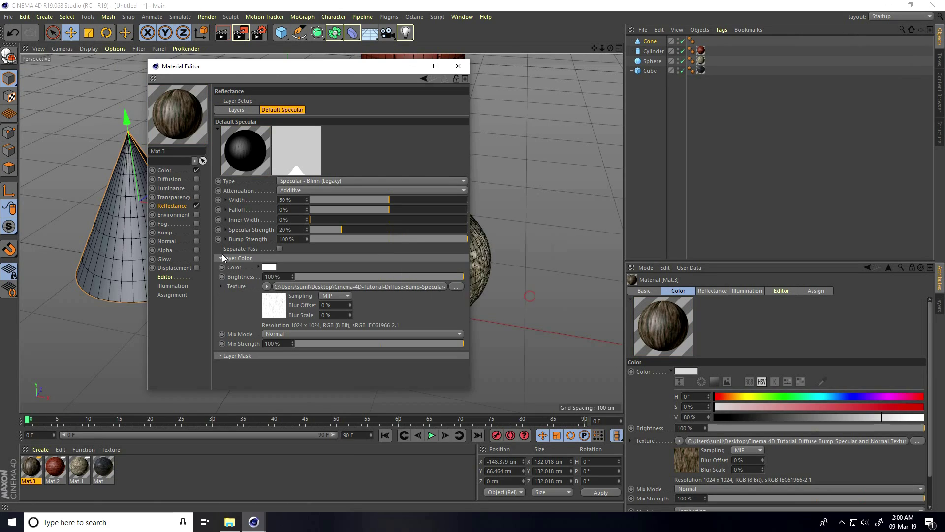
Step: Enable Bump on the bark material and load Bark_003_DISP as its texture, declining the project copy
left_click(197, 233)
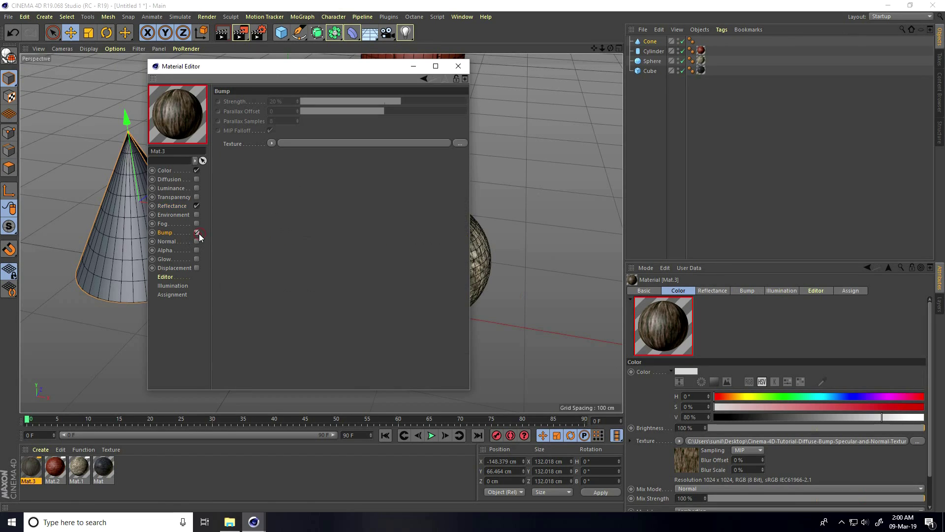
left_click(460, 143)
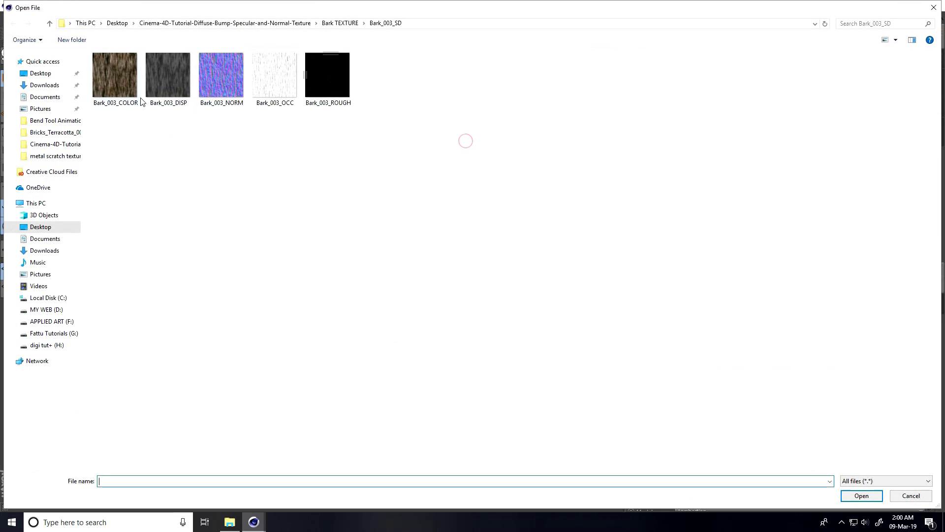
left_click(166, 81)
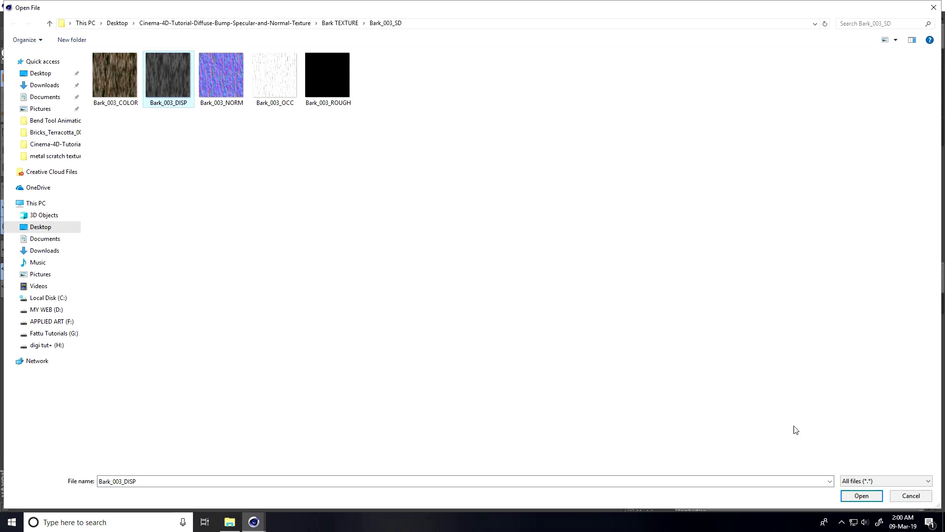
left_click(861, 495)
left_click(526, 294)
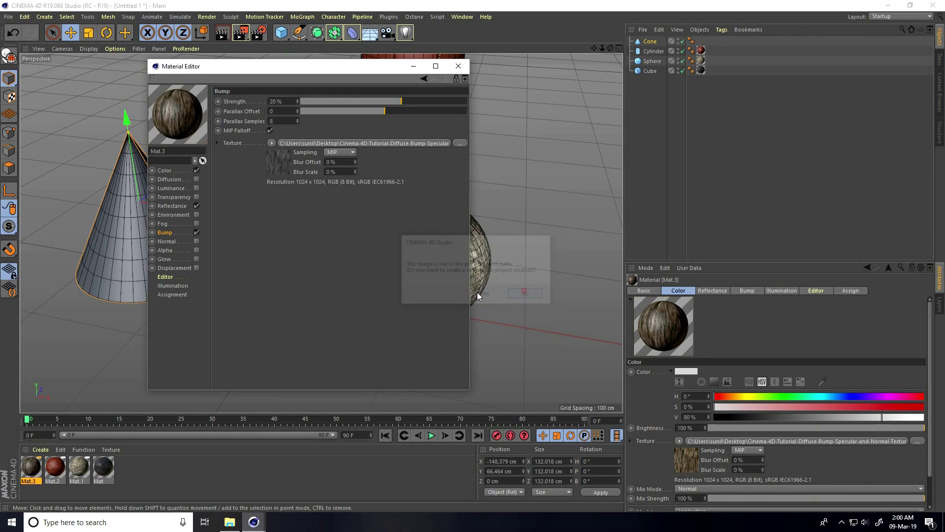
Step: Enable Normal on the bark material and load Bark_003_NORM as its texture without copying it to the project
left_click(198, 241)
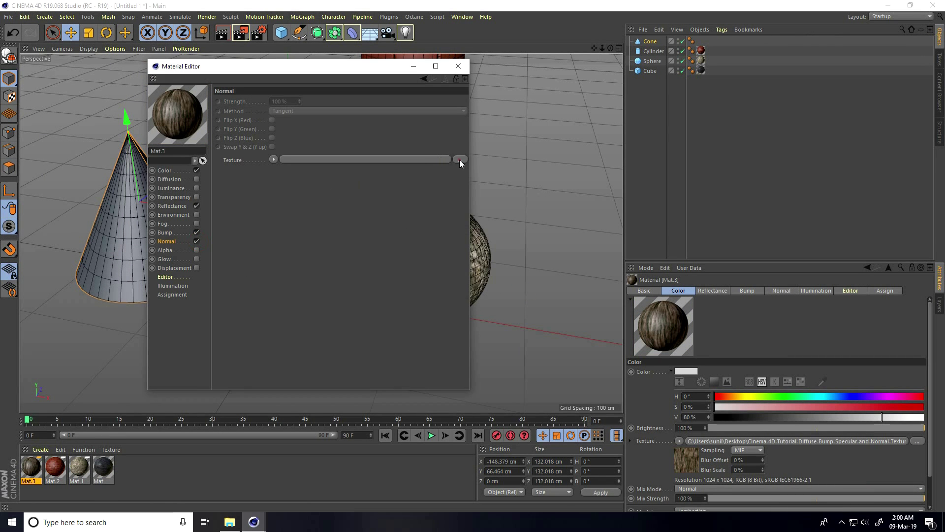
left_click(459, 159)
left_click(221, 81)
left_click(861, 495)
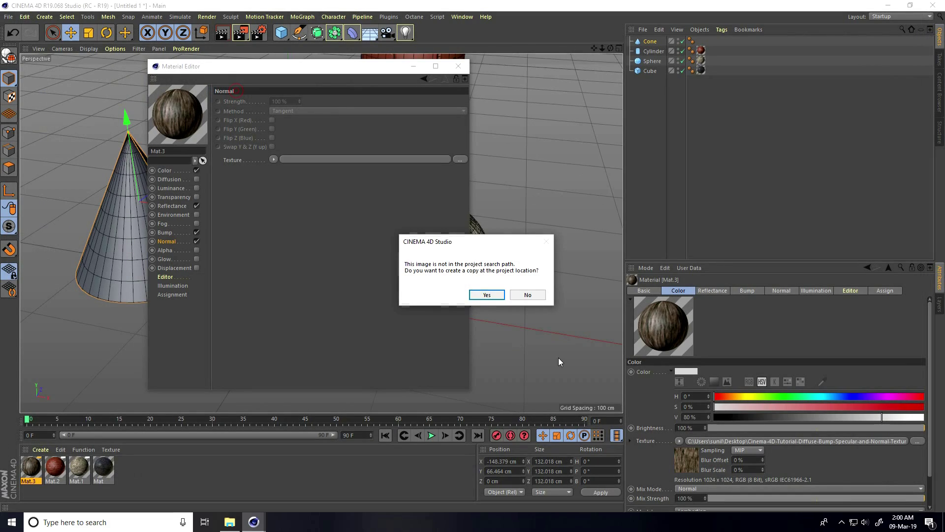
left_click(527, 295)
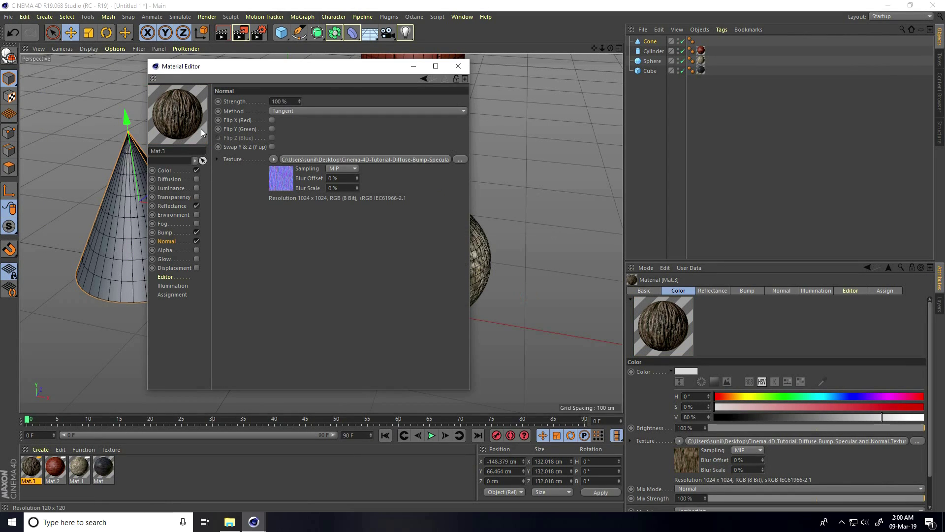
Step: Close the Material Editor and apply the bark material to the cone
left_click(38, 452)
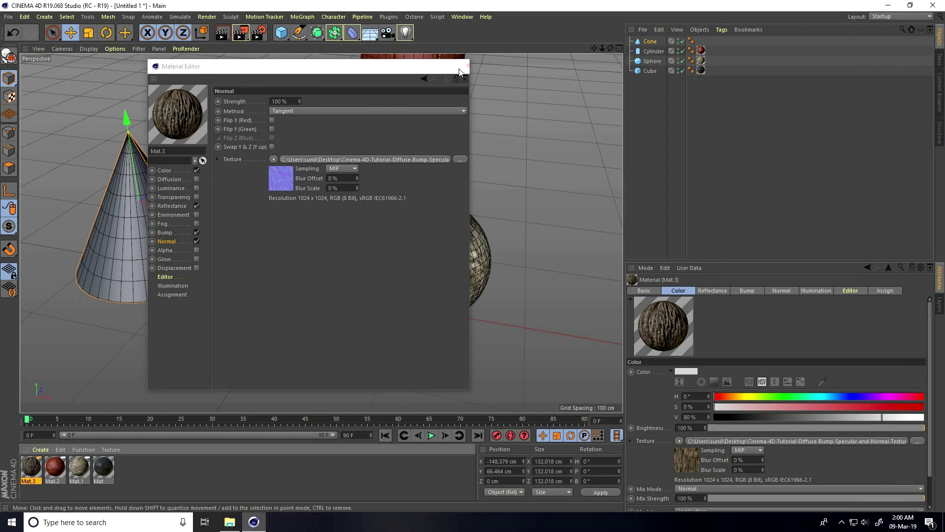
left_click_drag(38, 451, 147, 259)
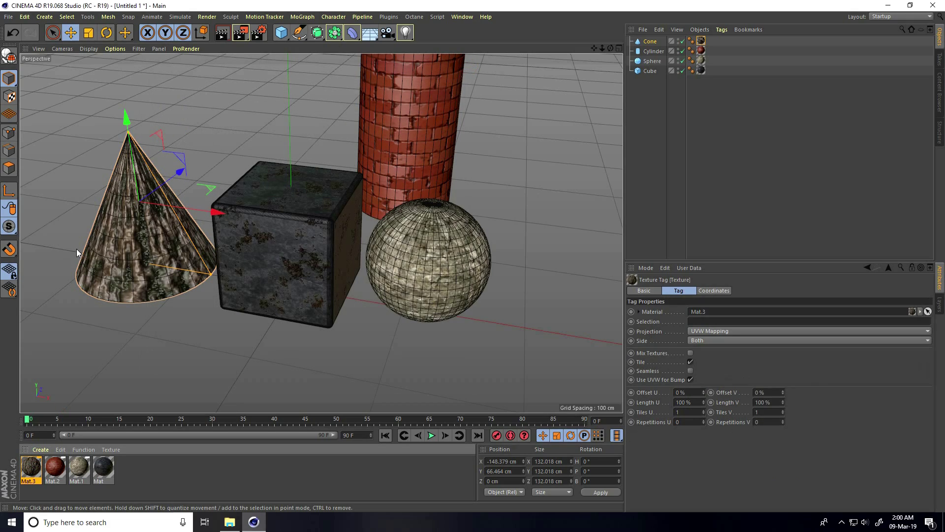
scroll(76, 249, "up", 5)
scroll(204, 245, "down", 4)
scroll(202, 246, "up", 4)
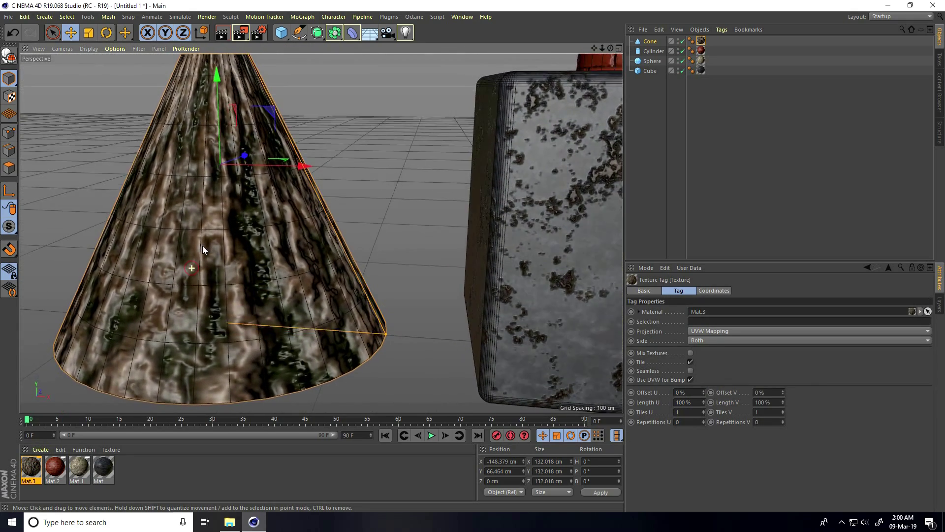
Step: Set the cone texture tag's Length U to 30 % and Length V to 50 %
double_click(690, 402)
type("30")
key("Return")
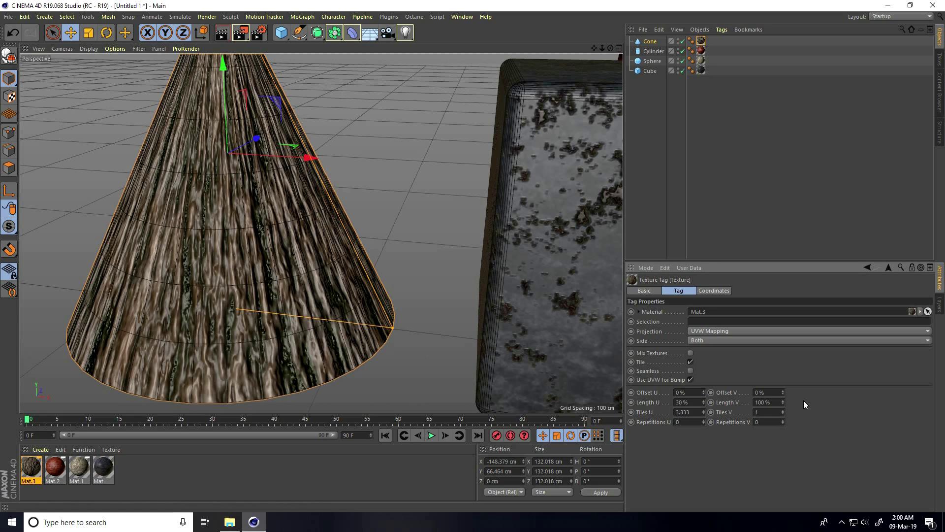
type("7")
type("5")
key("Return")
double_click(762, 403)
type("50")
key("Return")
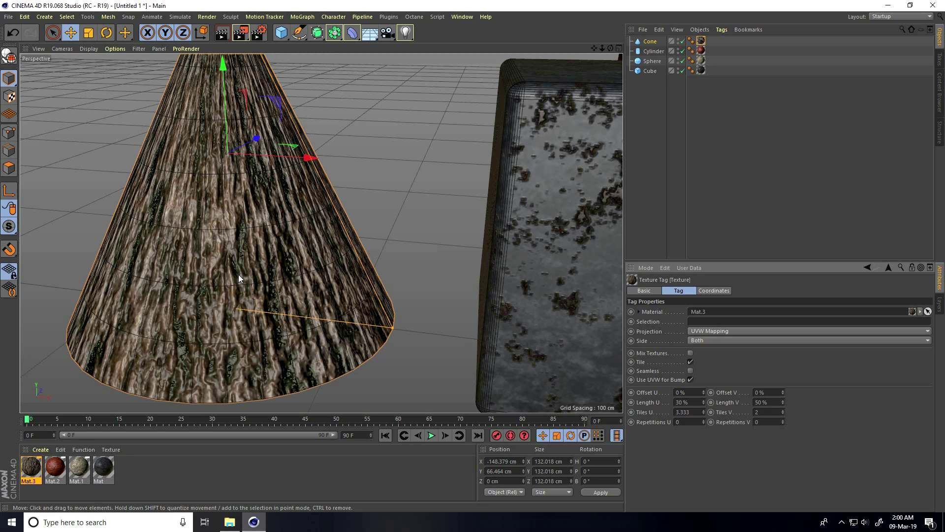
Step: Try Cubic and Spherical projection for the cone's bark texture and return it to UVW Mapping
scroll(219, 276, "down", 3)
left_click(697, 332)
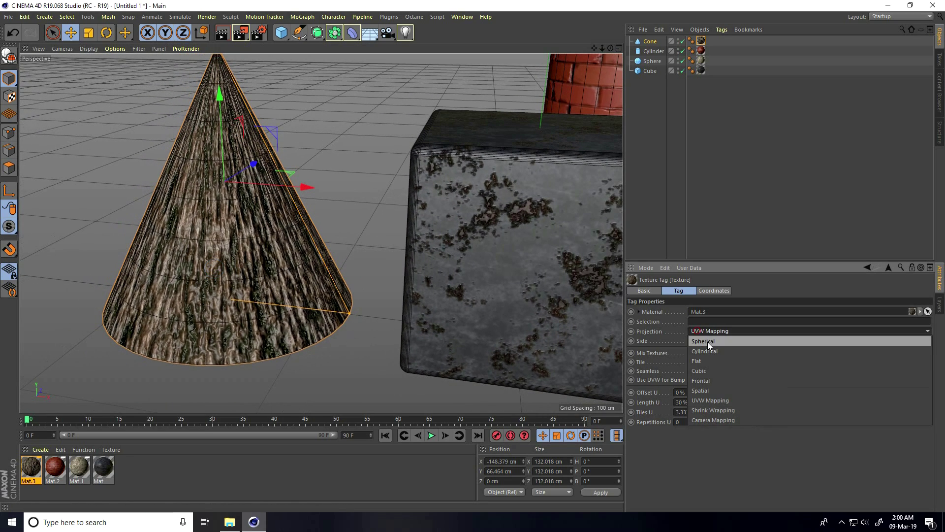
left_click(705, 372)
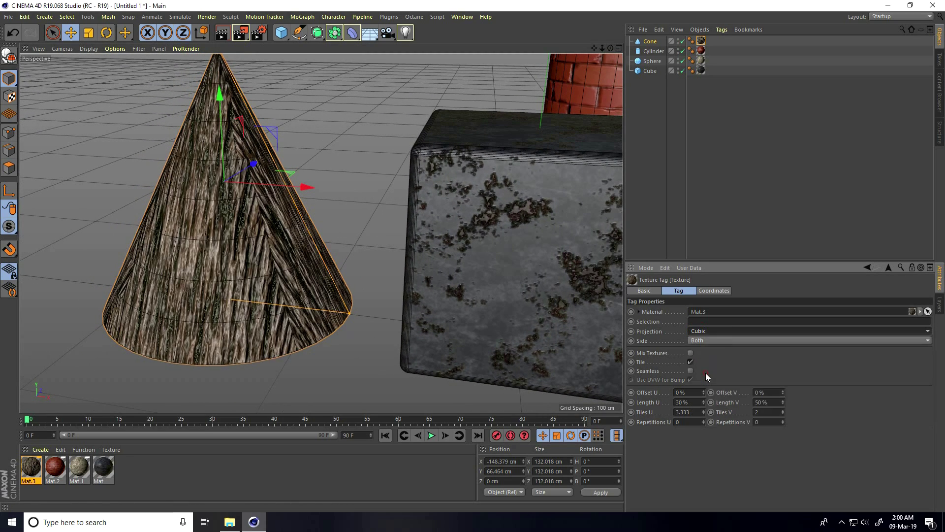
left_click(701, 332)
left_click(707, 343)
left_click(705, 331)
left_click(699, 400)
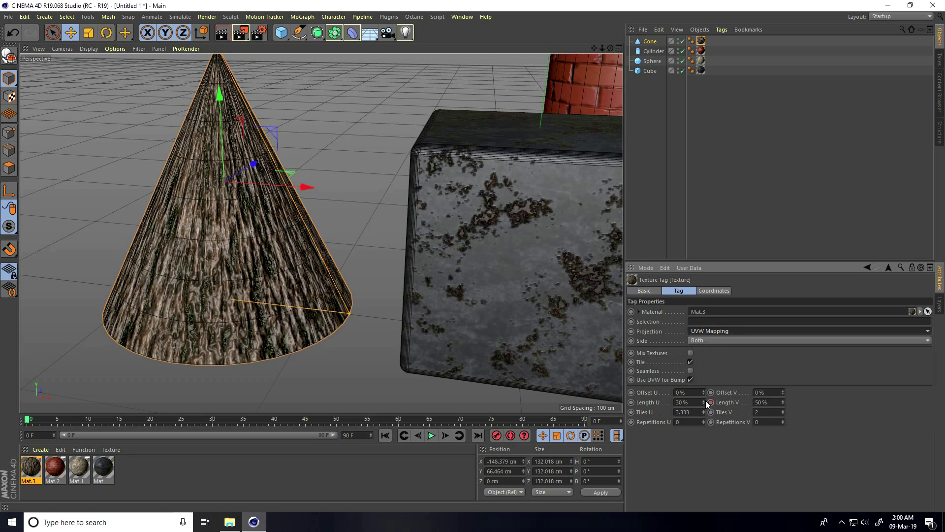
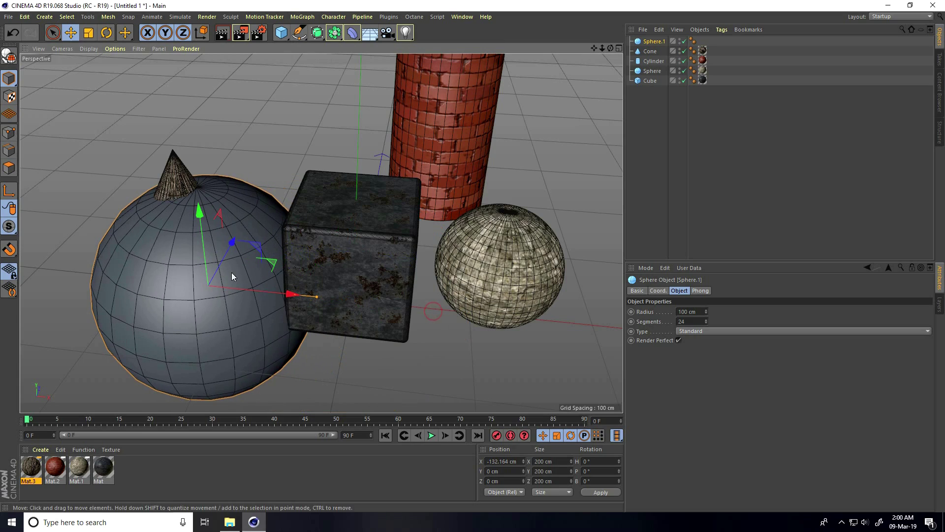
Step: Set the radius of the newly added second sphere to 75 cm
left_click(691, 312)
type("75")
key("Return")
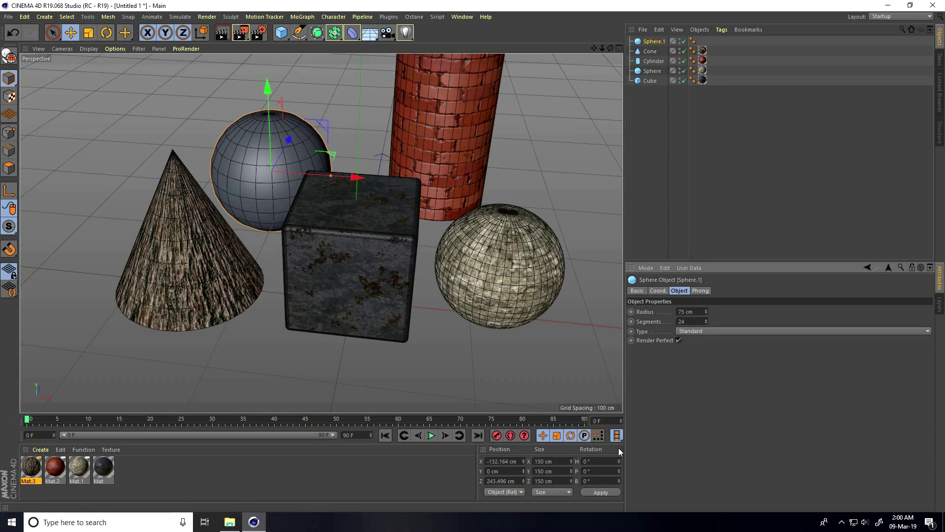
Step: Place the new sphere behind the cone and cube, at Y 75 cm and about Z 129 cm
left_click(503, 470)
type("7")
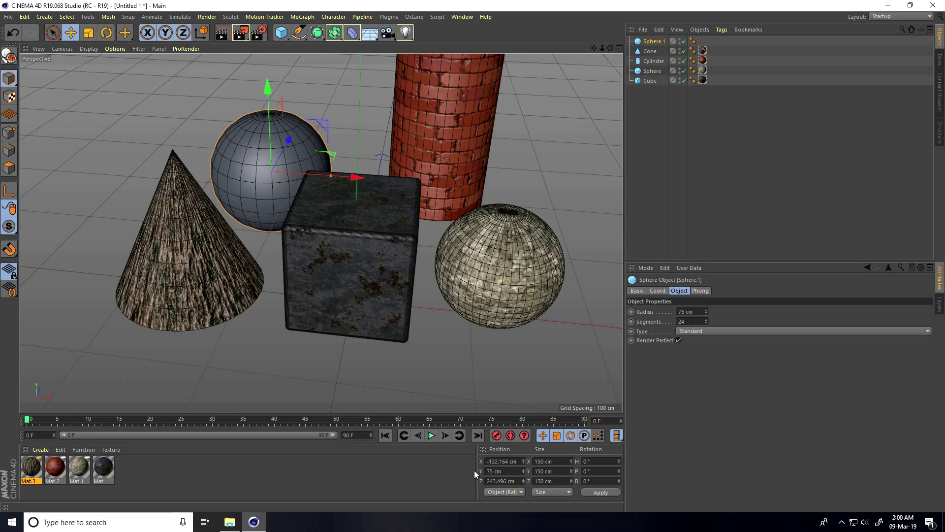
type("5")
key("Return")
left_click_drag(259, 215, 273, 163, "alt")
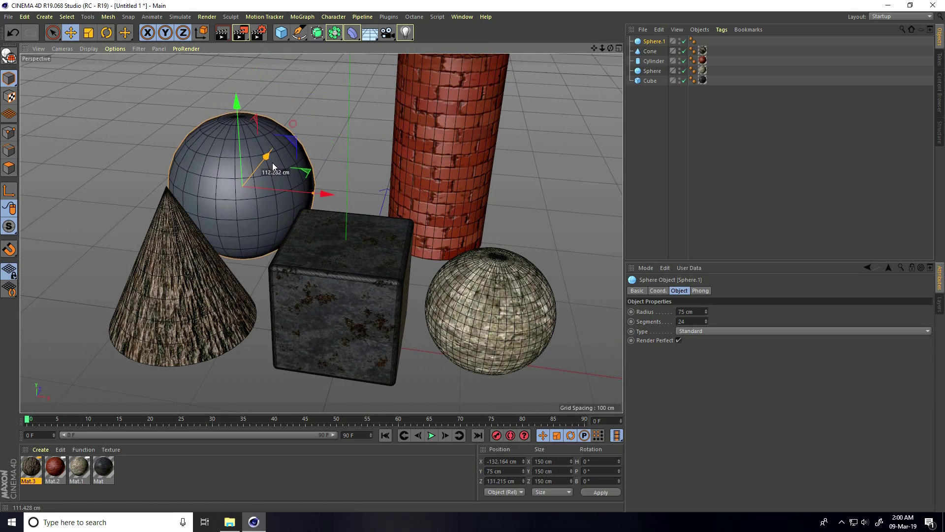
Step: Create a fifth standard material and browse for its Color texture in the Cinema-4D-Tutorial-Diffuse-Bump-Specular-and-Normal-Texture folder
left_click(40, 449)
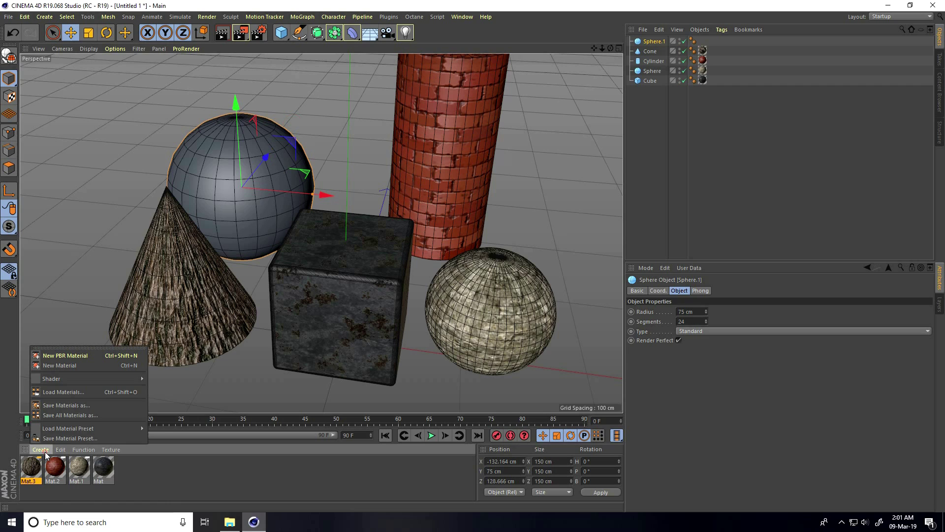
left_click(61, 366)
double_click(31, 473)
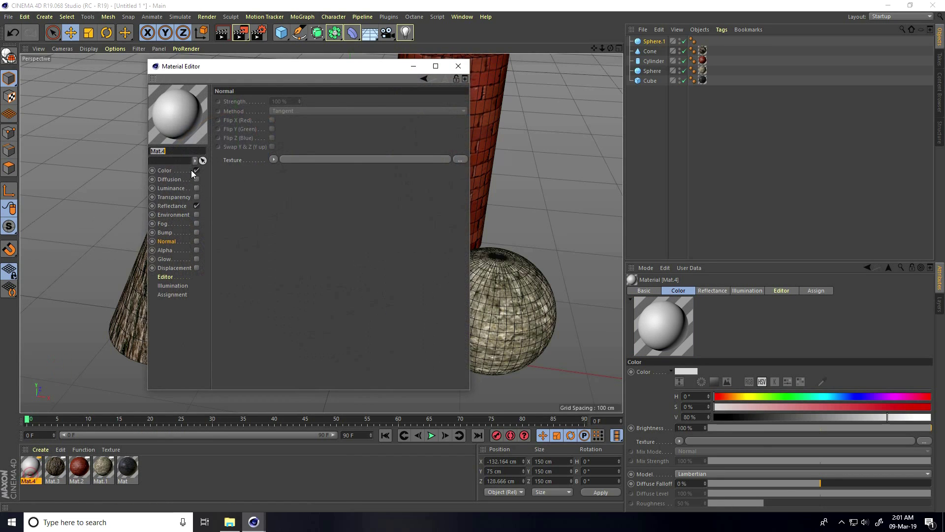
left_click(465, 171)
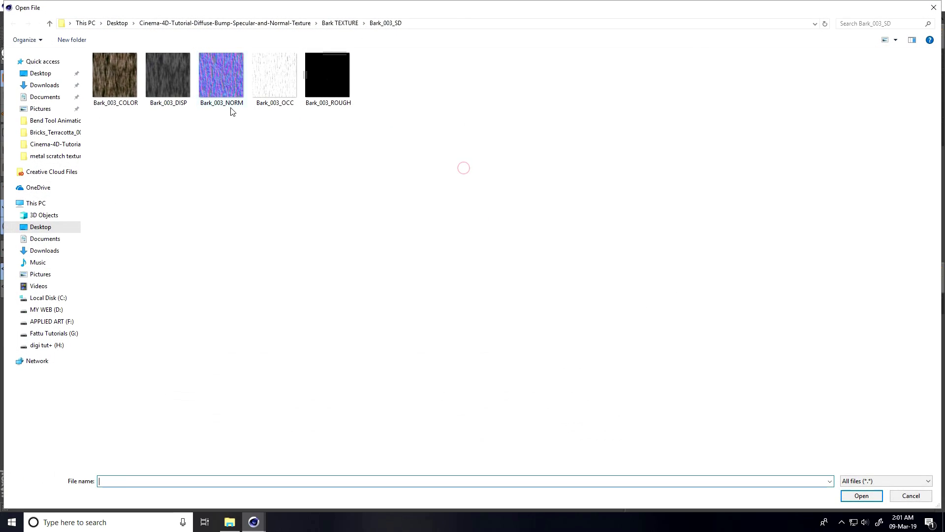
left_click(49, 23)
left_click(49, 24)
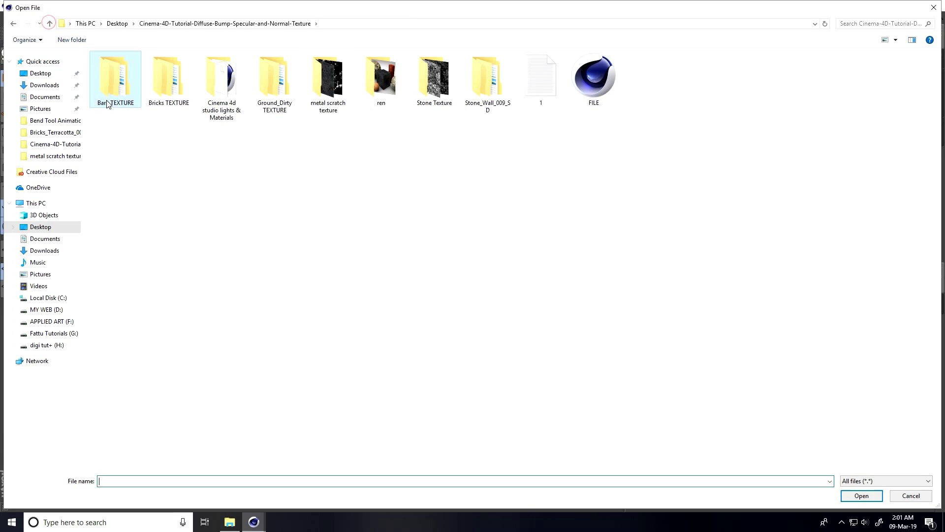
double_click(276, 95)
double_click(165, 73)
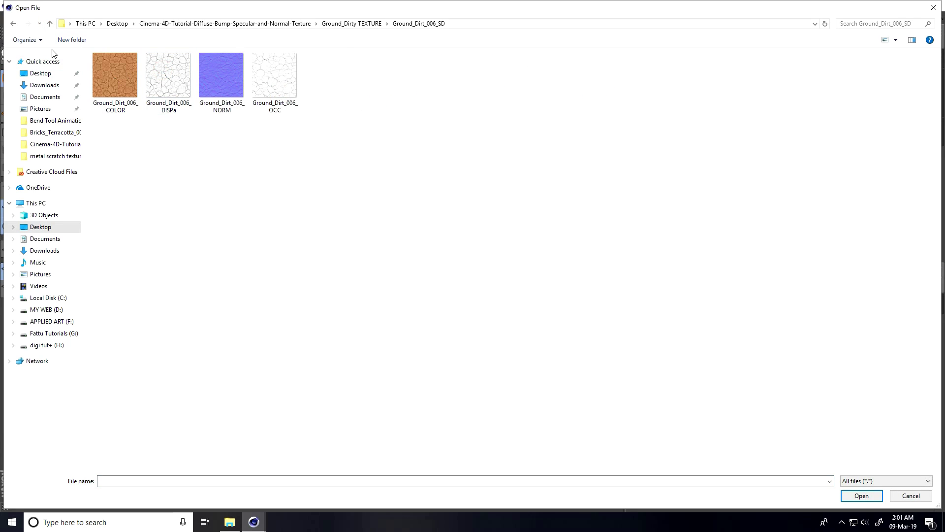
left_click(49, 23)
left_click(49, 23)
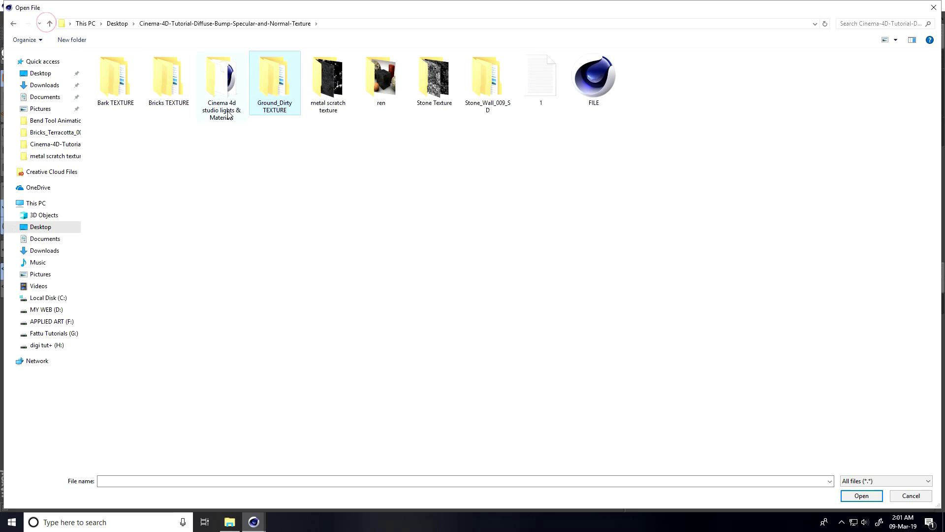
Step: Load Stone_Wall_009_COLOR from the nested Stone_Wall_009_SD folder as the new material's Color texture, declining the project copy
double_click(487, 78)
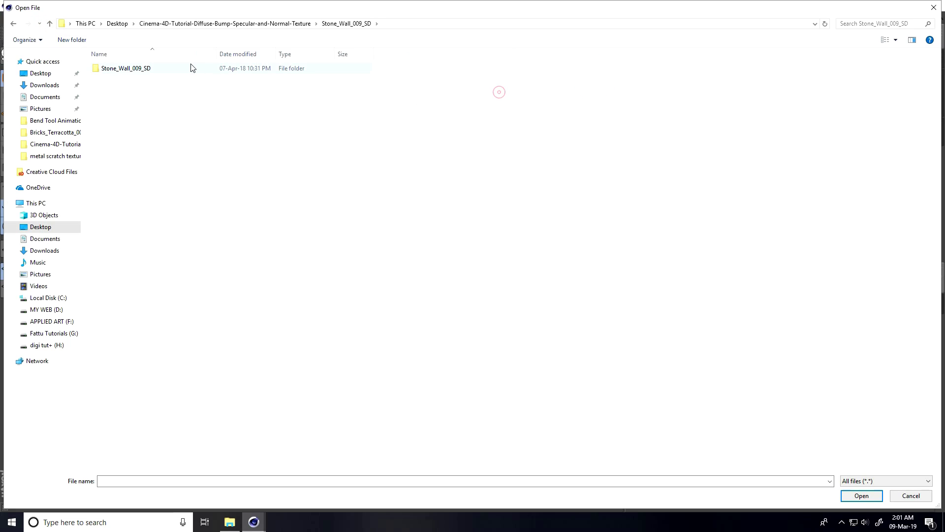
double_click(190, 68)
left_click(118, 80)
left_click(117, 80)
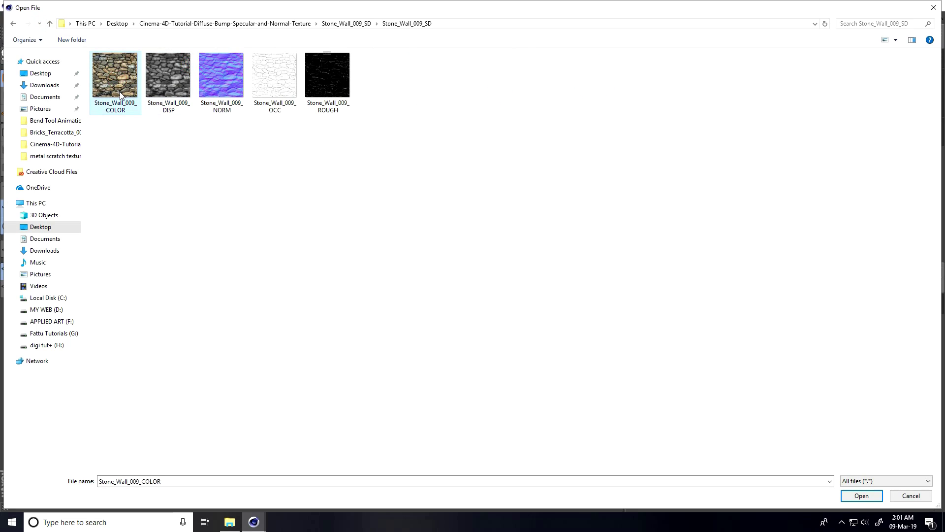
double_click(115, 76)
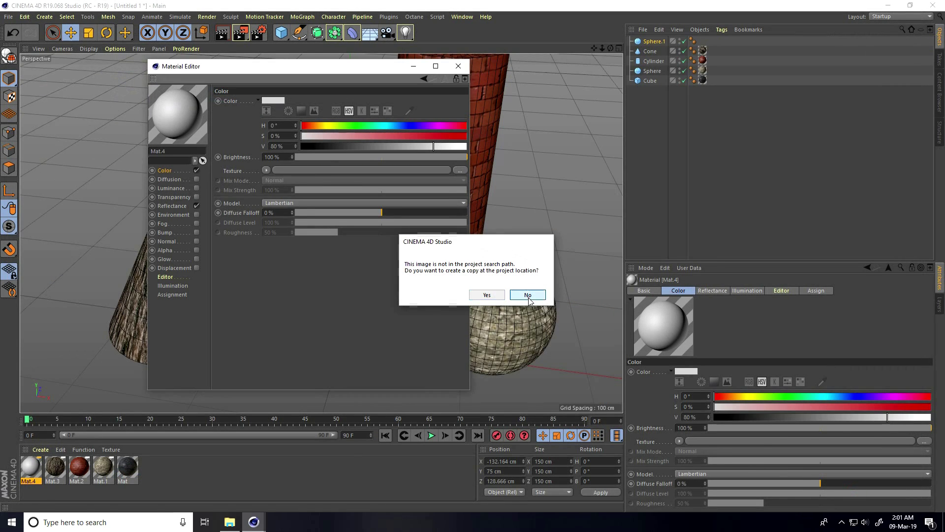
left_click(534, 294)
Step: Load Stone_Wall_009_OCC as the Default Specular layer color texture in the new material's Reflectance channel, declining the project copy
left_click(170, 206)
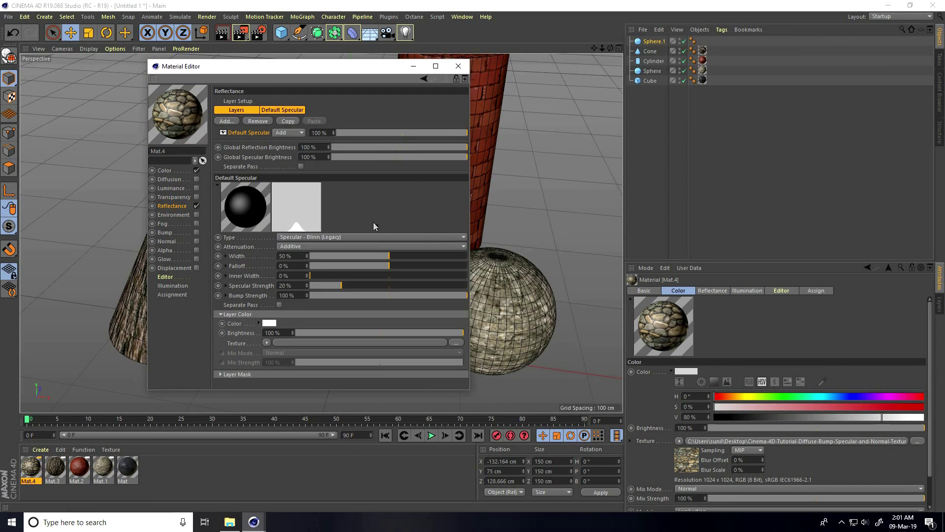
left_click(277, 110)
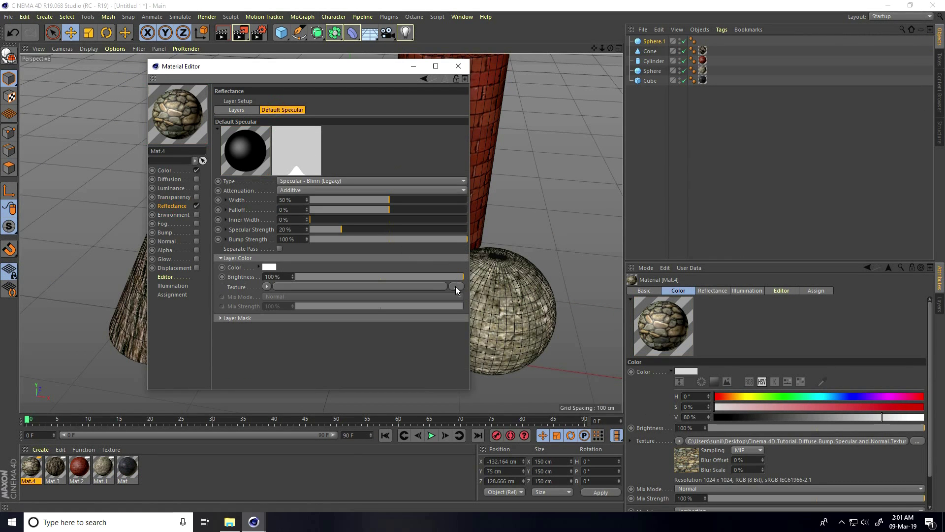
left_click(456, 286)
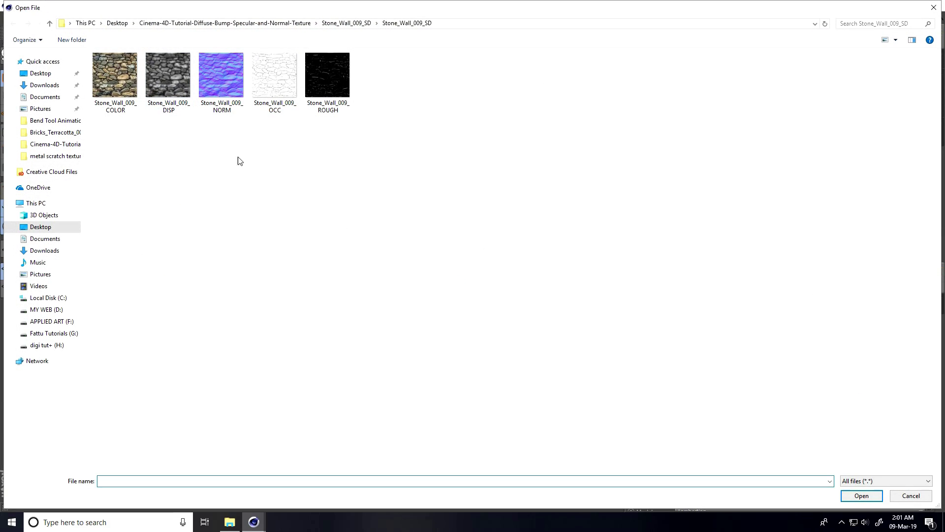
left_click(274, 79)
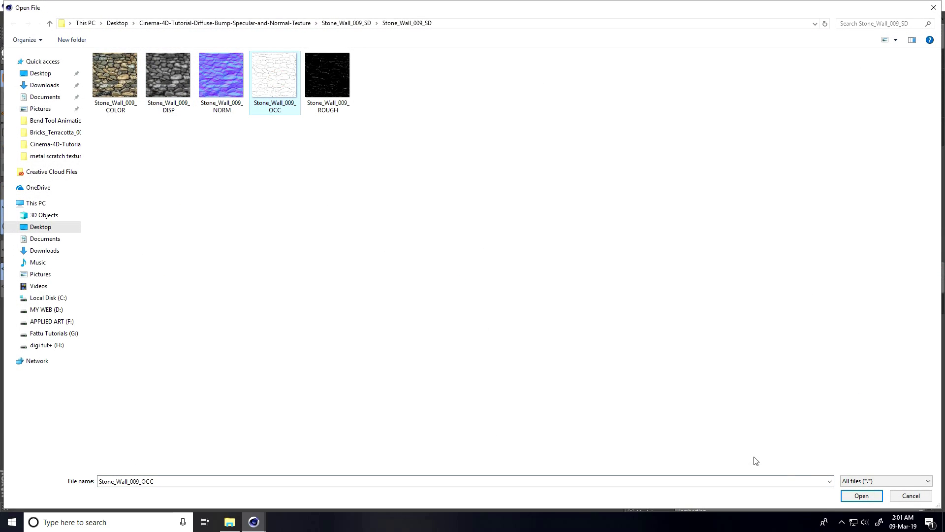
left_click(861, 495)
left_click(527, 294)
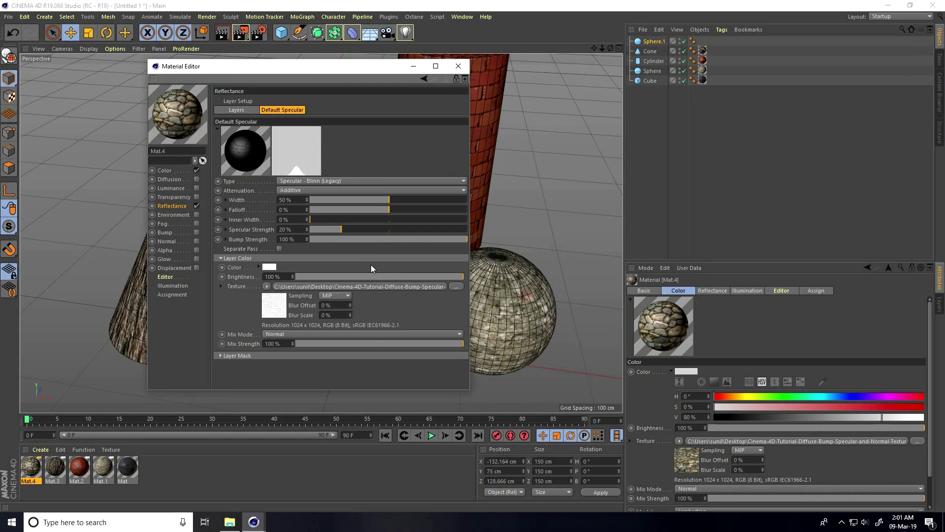
Step: Enable the material's Bump channel and load Stone_Wall_009_ROUGH as its texture, declining the project copy
left_click(197, 231)
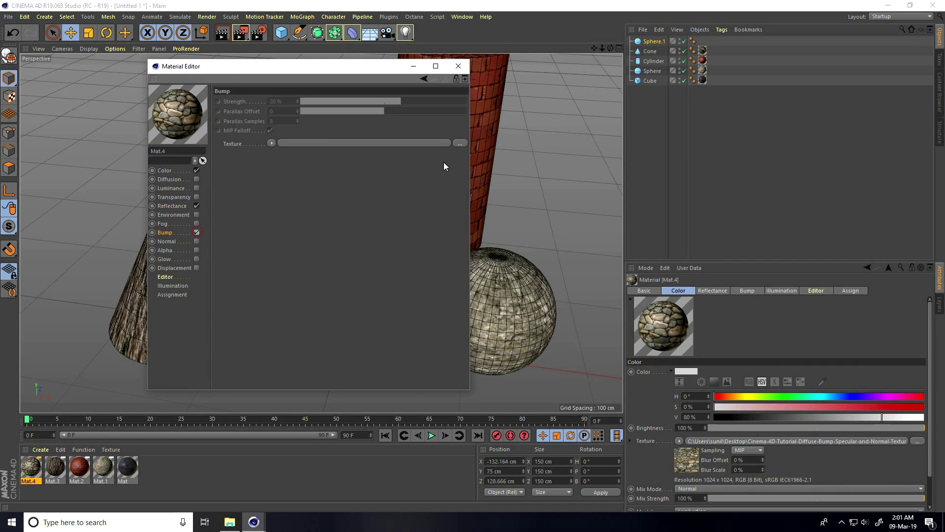
left_click(460, 144)
left_click(335, 80)
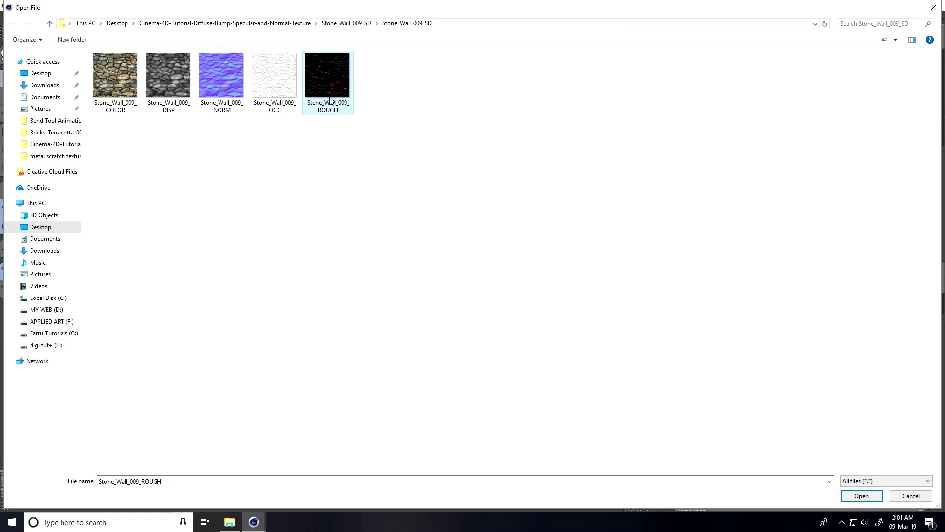
left_click(861, 495)
left_click(528, 295)
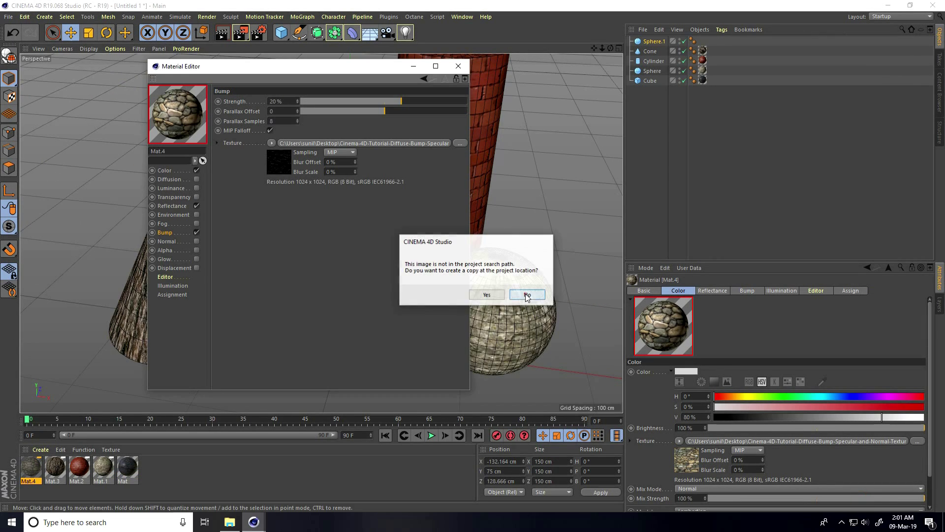
Step: Enable the material's Normal channel and load Stone_Wall_009_NORM as its texture, declining the project copy
left_click(197, 242)
left_click(459, 159)
left_click(221, 75)
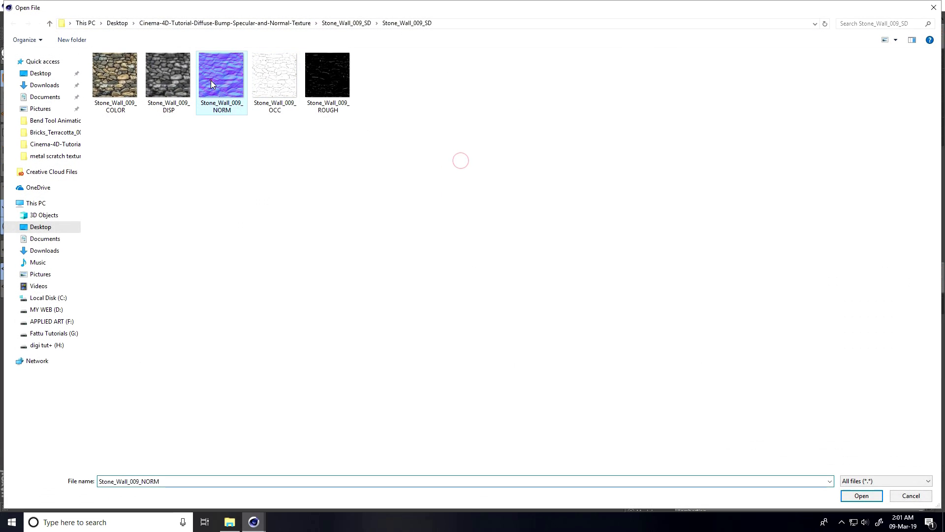
left_click(862, 495)
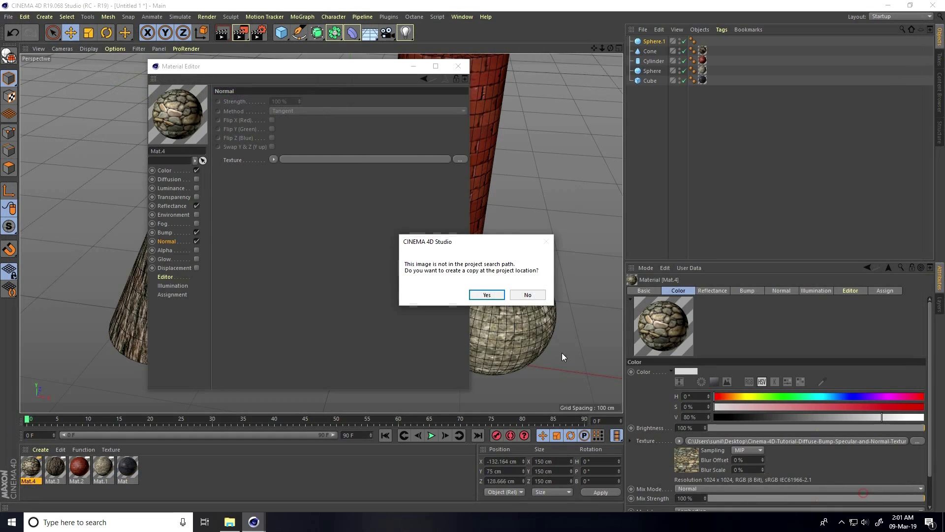
left_click(526, 295)
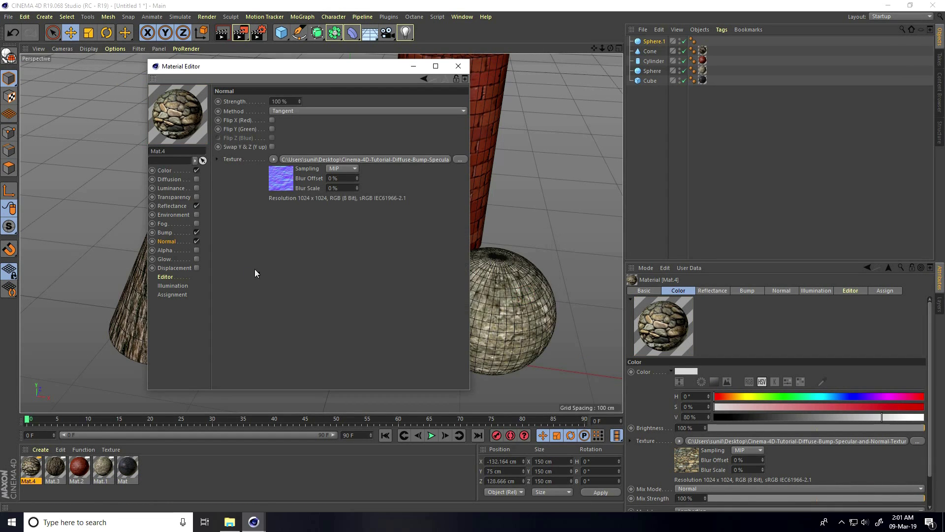
Step: Enable Displacement with the Stone_Wall_009_DISP texture, declining the project copy, and set its strength to 10%
left_click(196, 267)
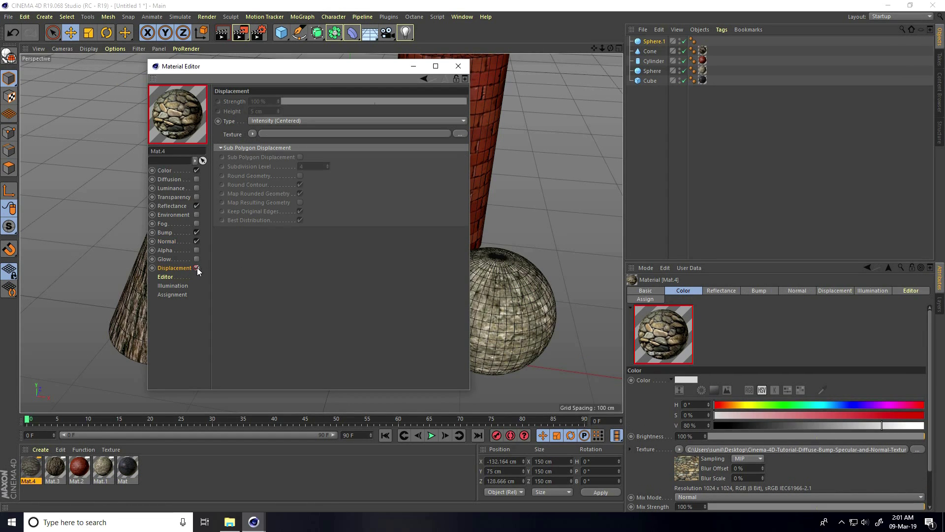
left_click(459, 132)
left_click(321, 87)
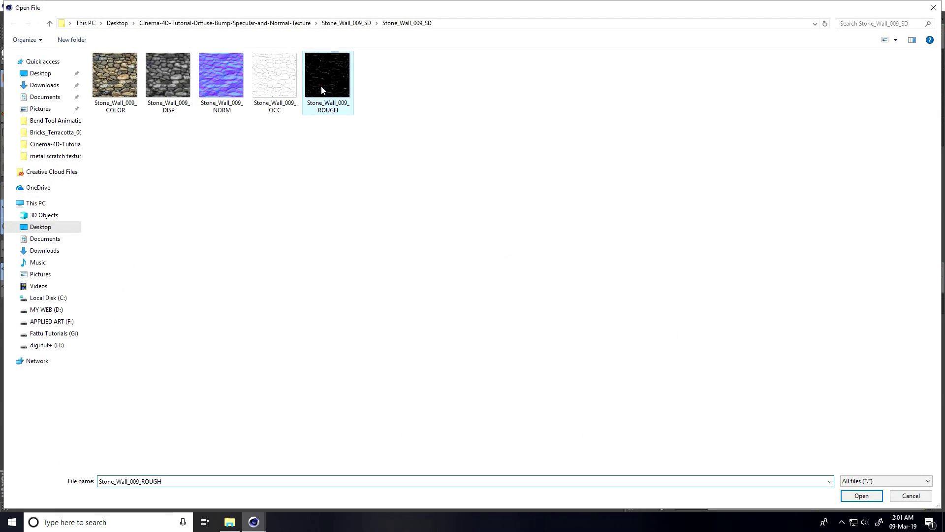
left_click(166, 91)
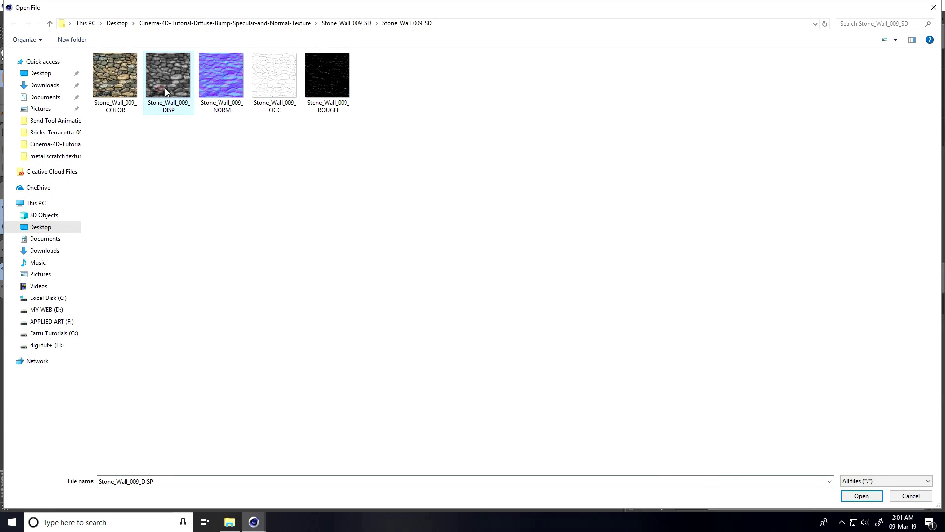
left_click(861, 495)
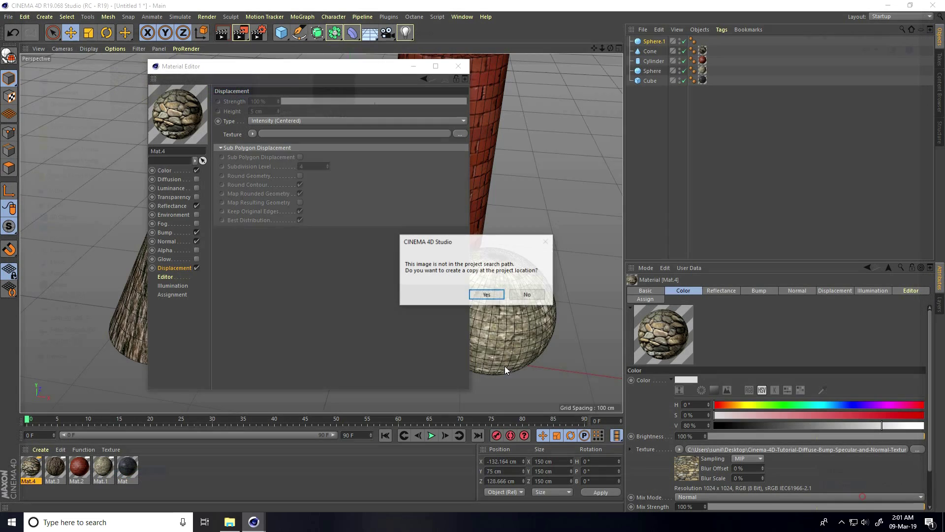
left_click(542, 295)
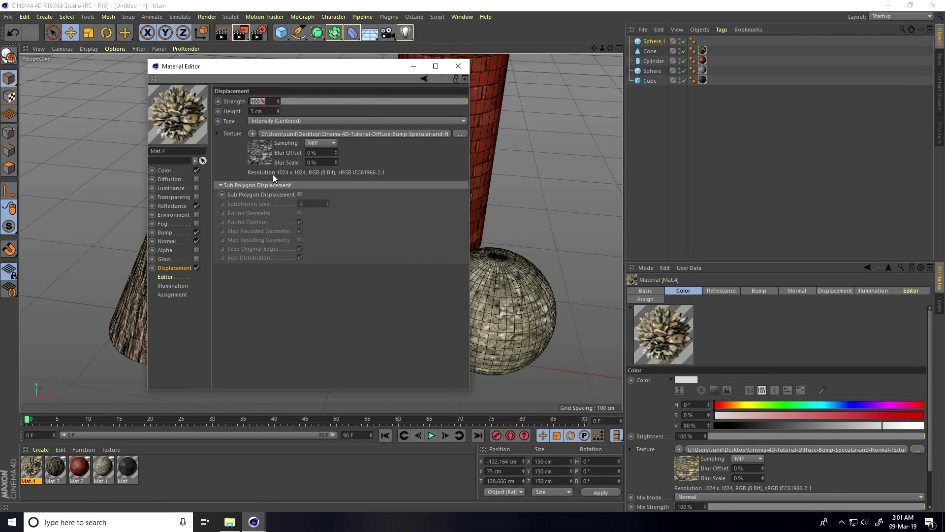
type("10")
key("Return")
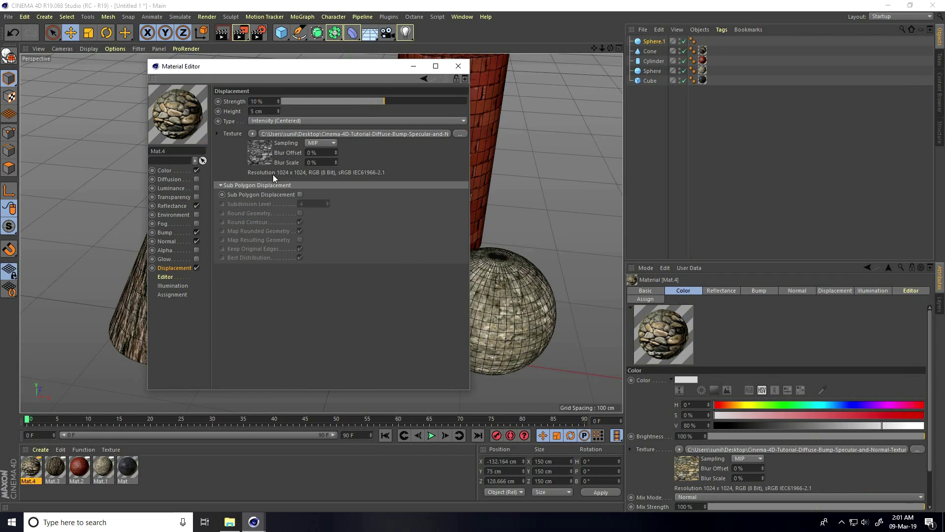
Step: Apply the stone-wall material to the sphere behind the cone and set its texture projection to Spherical
left_click(457, 67)
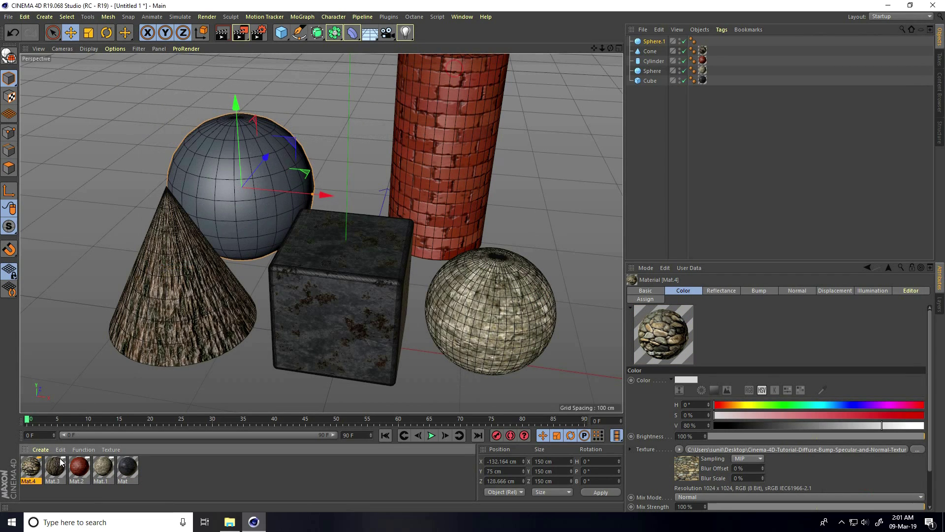
left_click_drag(50, 448, 246, 157)
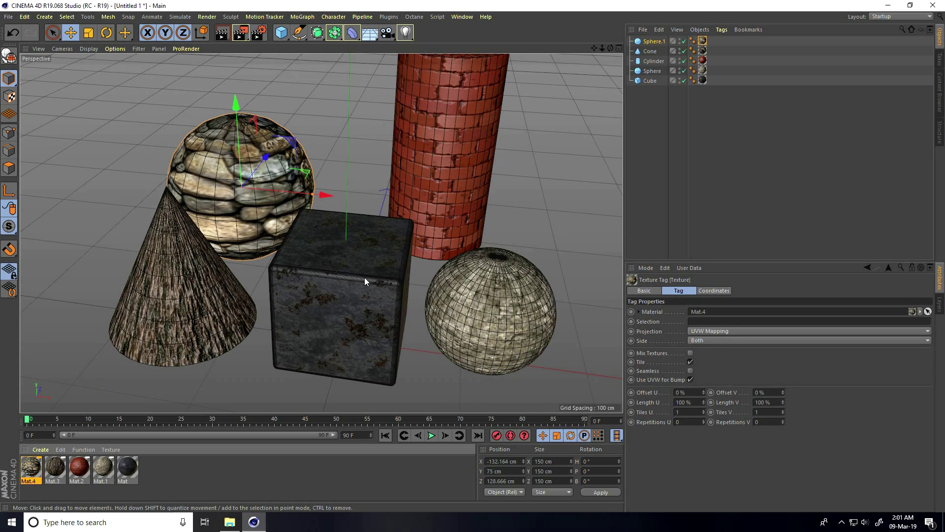
left_click(699, 328)
left_click(709, 342)
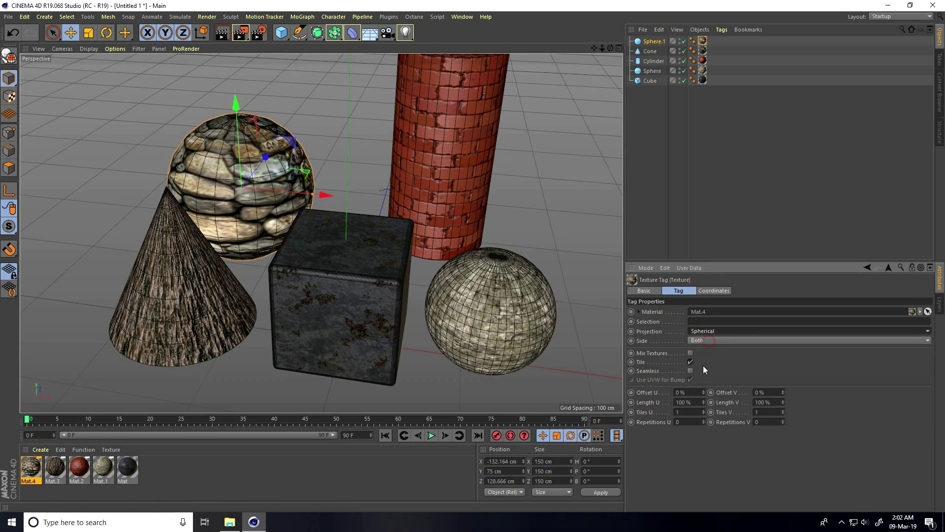
Step: Set the stone-wall texture's Length U to 30% and Length V to 75% on the rear sphere
left_click(697, 402)
type("30")
key("Return")
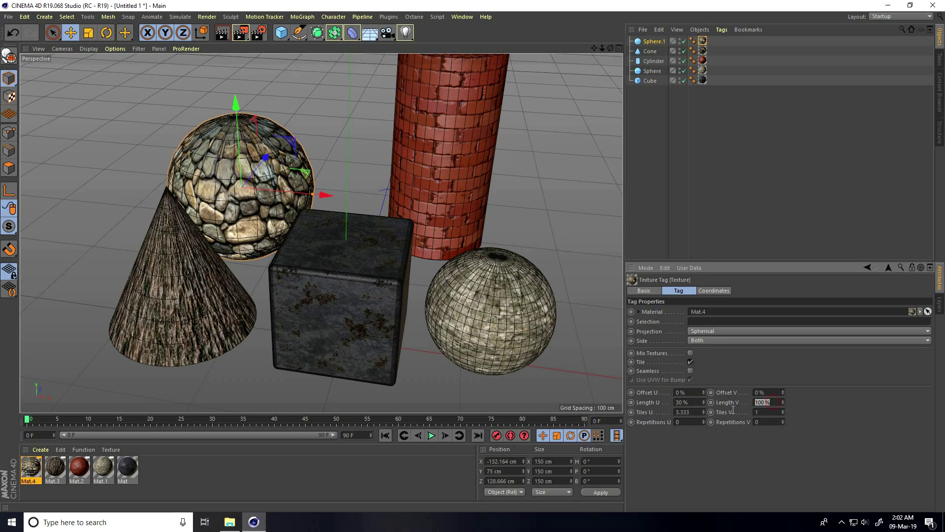
type("75")
key("Return")
Step: Render a close-up preview of the stone-wall sphere in the viewport to check its texture
left_click_drag(288, 255, 250, 236)
key("ctrl+z")
left_click(328, 139)
scroll(259, 108, "up", 3)
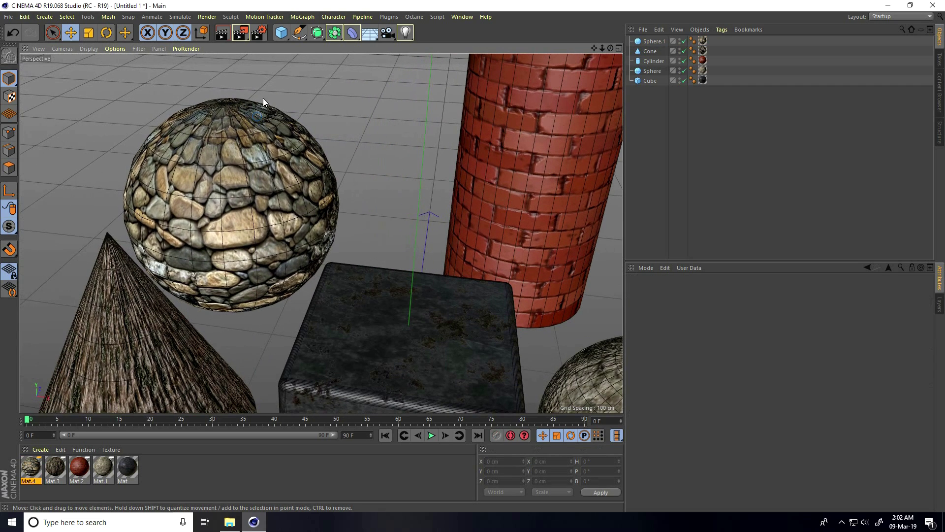
key("ctrl+r")
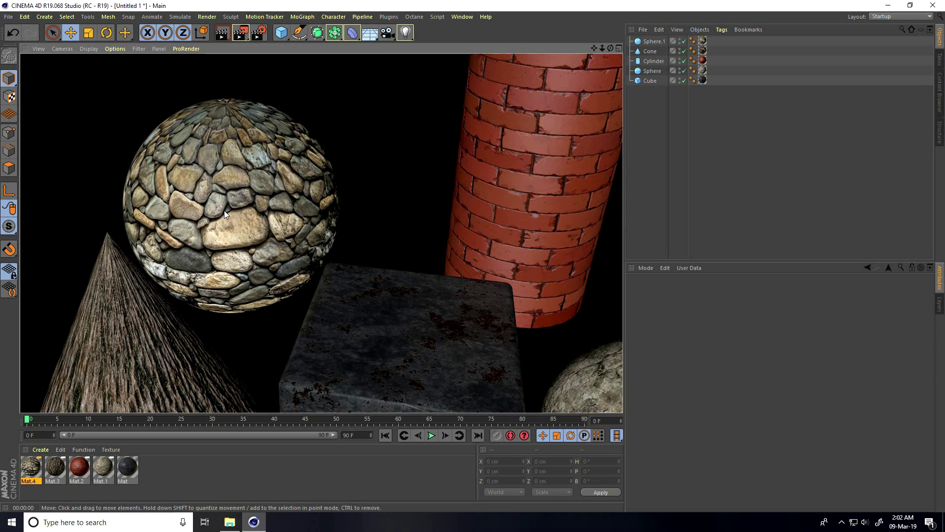
left_click(371, 162)
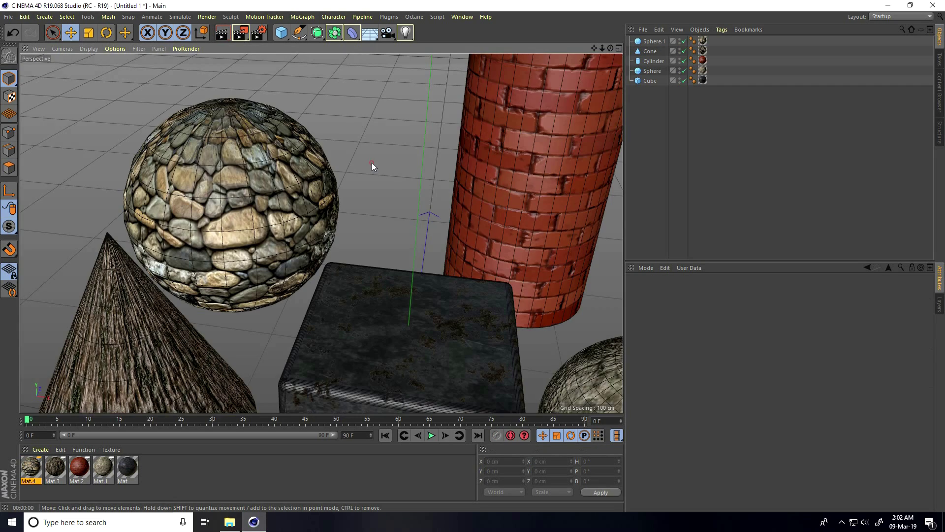
Step: Try the Cylindrical projection on the stone-wall sphere's texture tag and restore Spherical
left_click(702, 41)
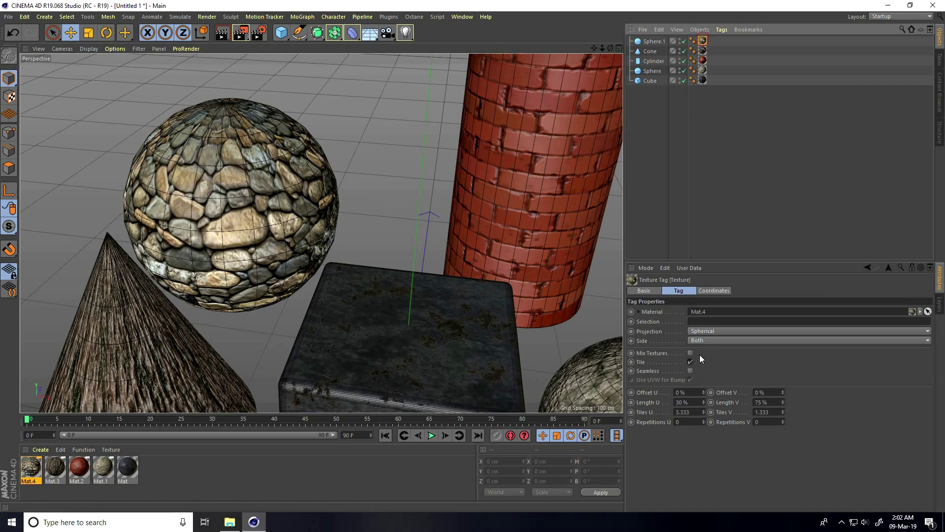
left_click(704, 331)
left_click(704, 339)
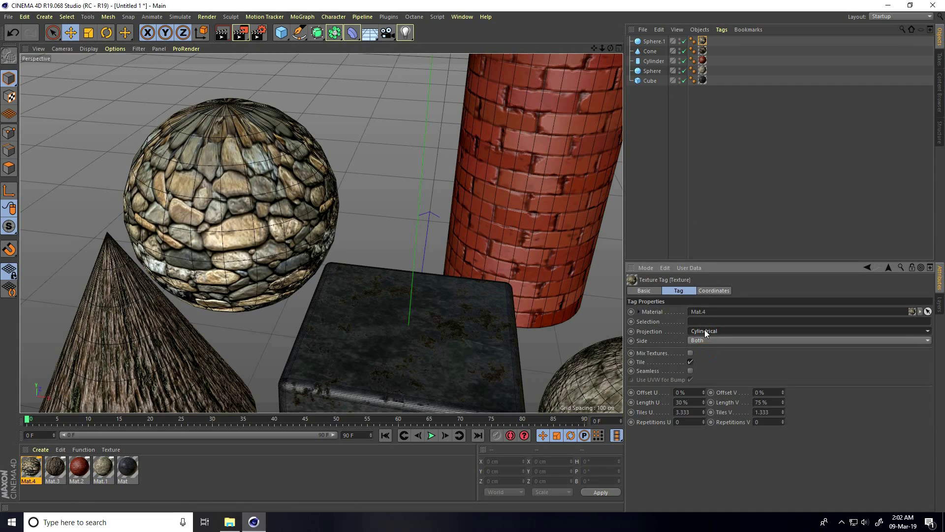
left_click(705, 331)
left_click(704, 337)
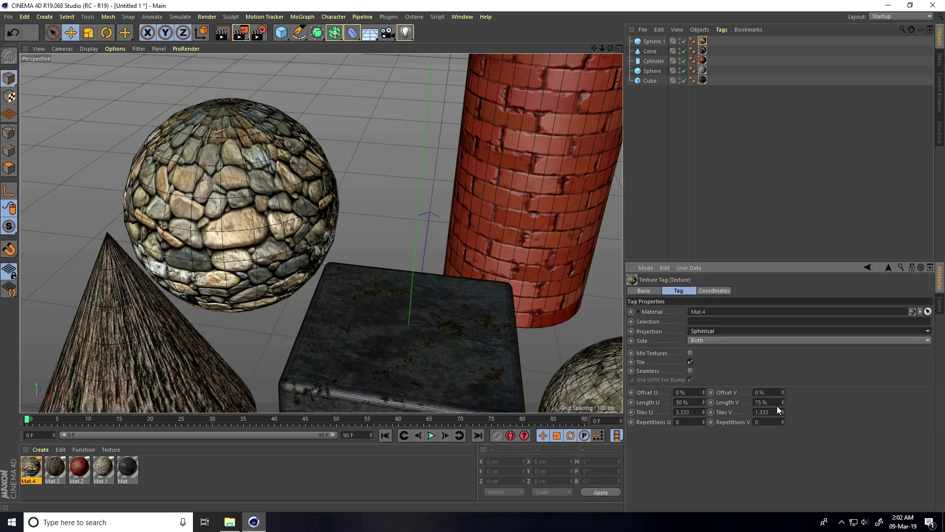
Step: Reduce the stone-wall texture's Length V to 70% and fine-tune its Length U
left_click_drag(784, 400, 784, 400)
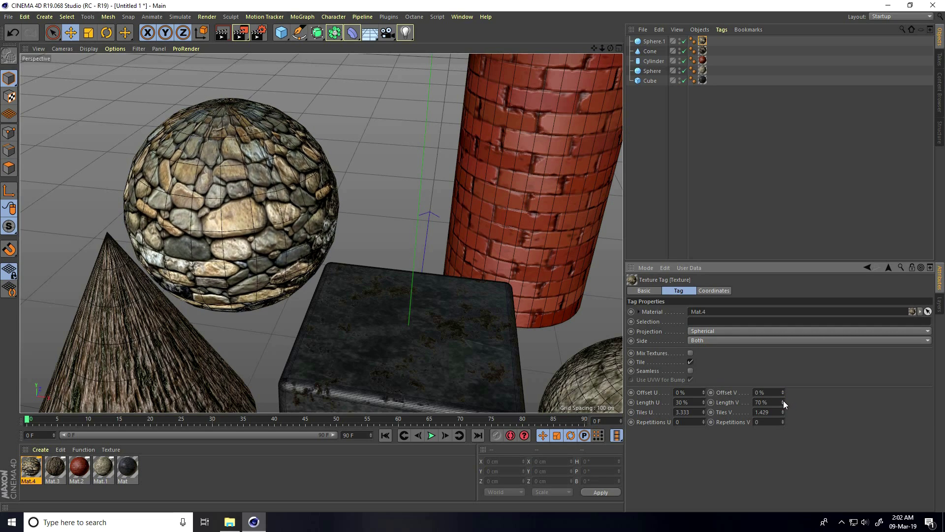
left_click_drag(702, 400, 702, 400)
left_click(377, 181)
Step: Merge the cinema-4d-studio lights file from the Cinema 4d studio lights & Materials folder into the scene with all five objects
scroll(377, 181, "down", 6)
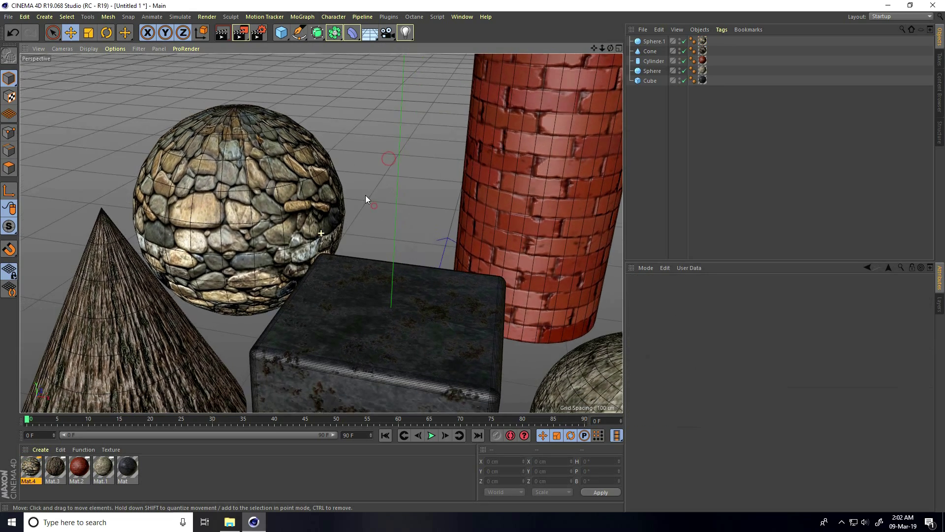
left_click_drag(357, 184, 306, 214, "alt")
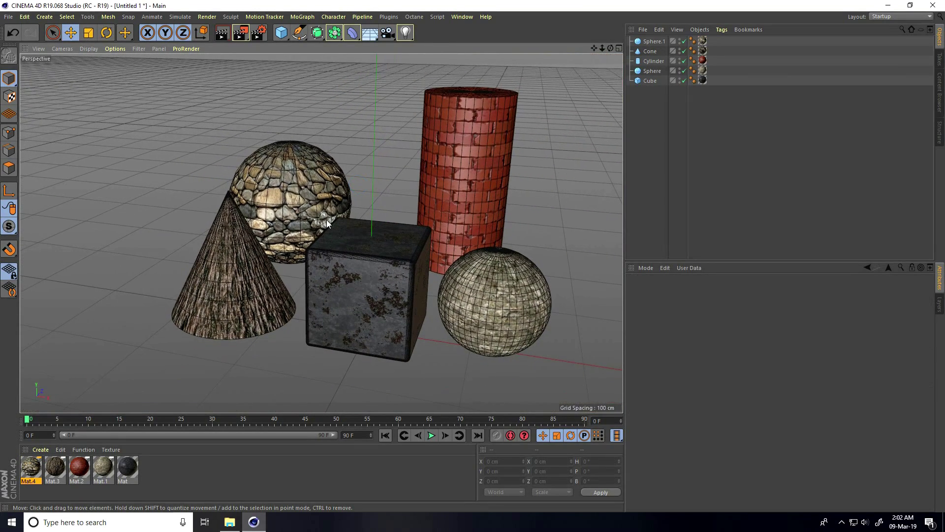
middle_click(327, 221)
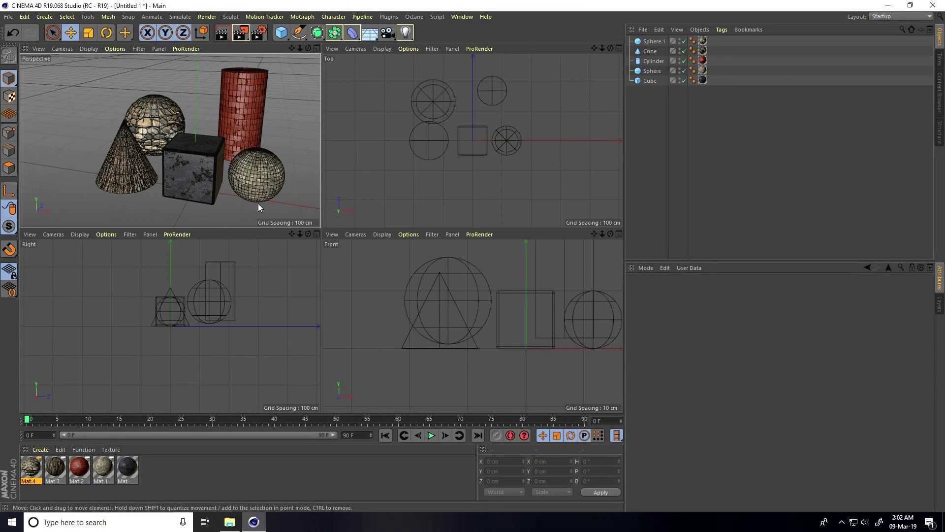
middle_click(201, 177)
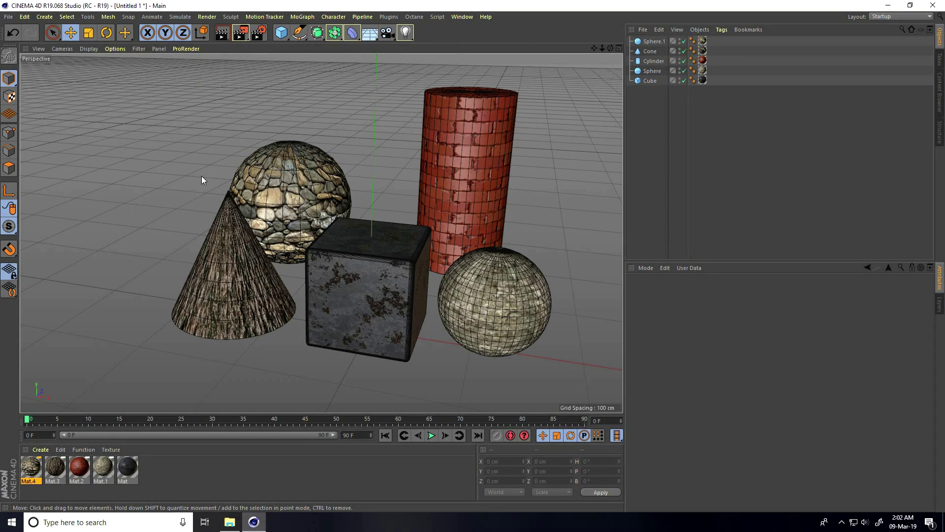
left_click(11, 18)
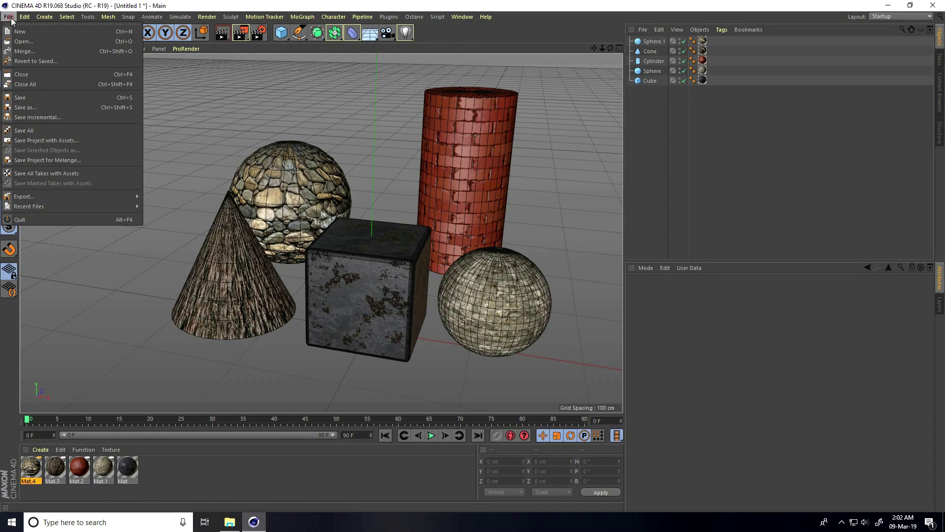
left_click(29, 48)
left_click(120, 69)
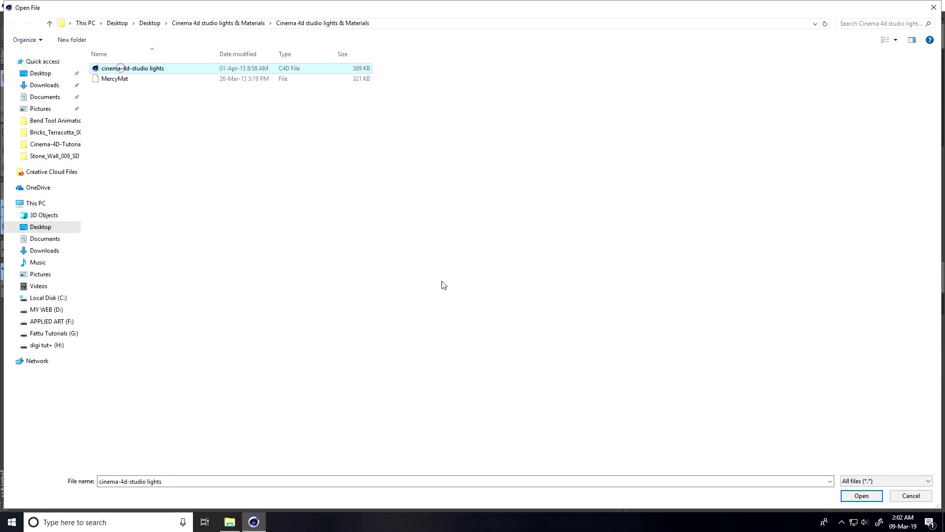
left_click(863, 495)
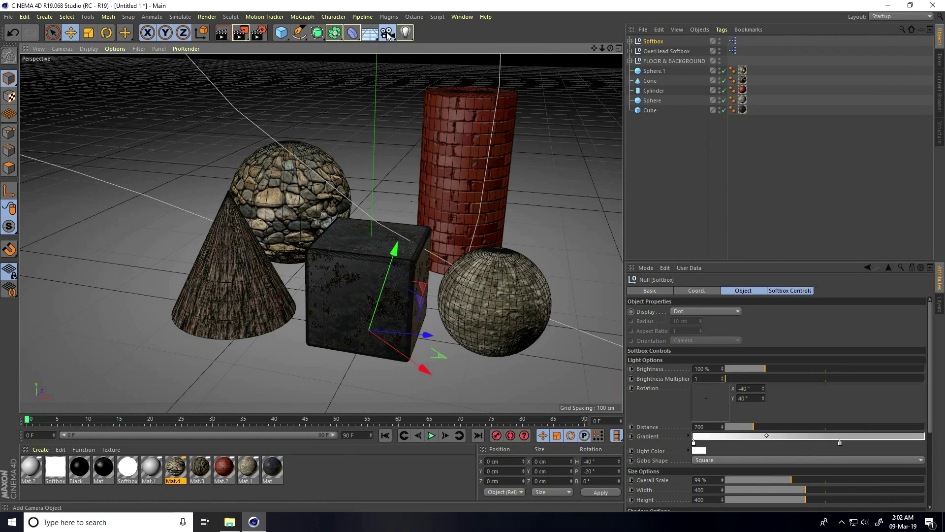
Step: Add a camera to the scene, look through it and frame all five objects from slightly above
left_click_drag(388, 34, 418, 51)
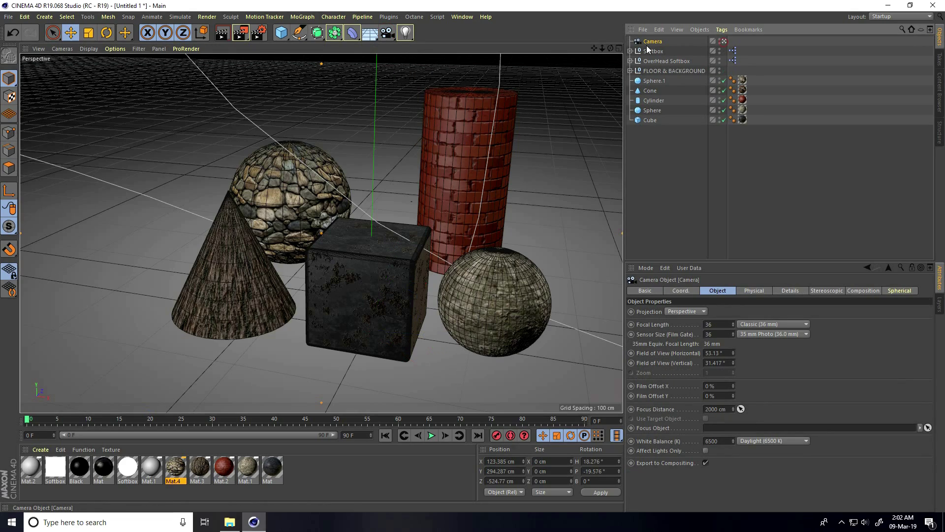
mouse_move(611, 48)
left_mouse_down()
mouse_move(472, 260)
mouse_move(613, 48)
left_mouse_up()
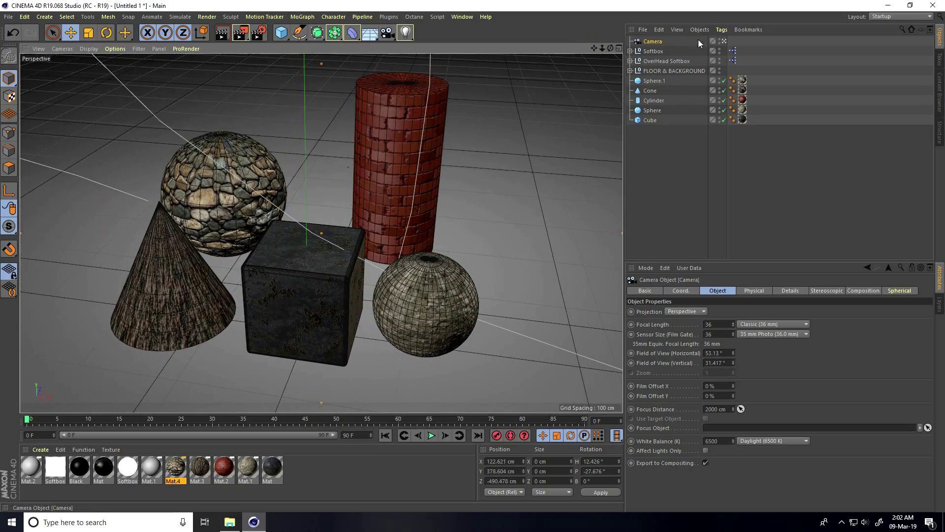
Step: Leave the camera view, shift the OverHead Softbox to about -28 cm on X, and look through the camera again
left_click(724, 42)
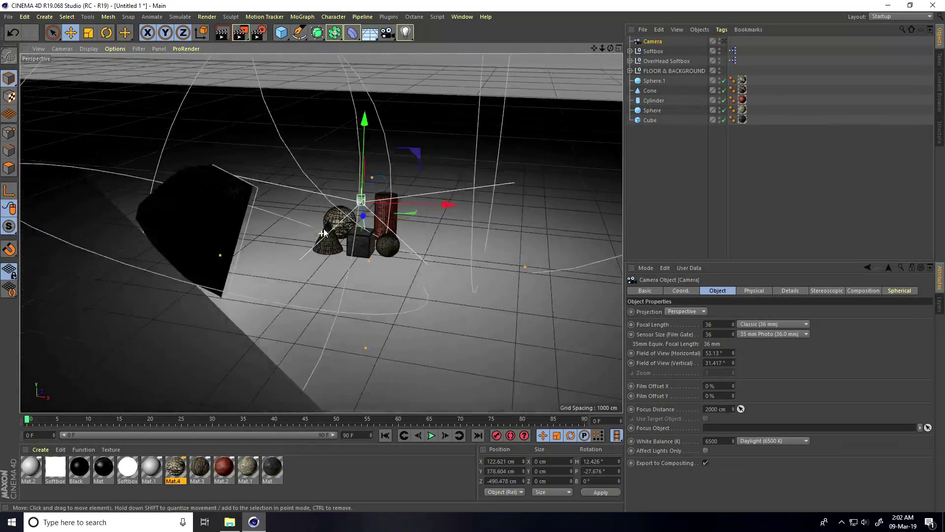
scroll(323, 276, "down", 3)
left_click(674, 61)
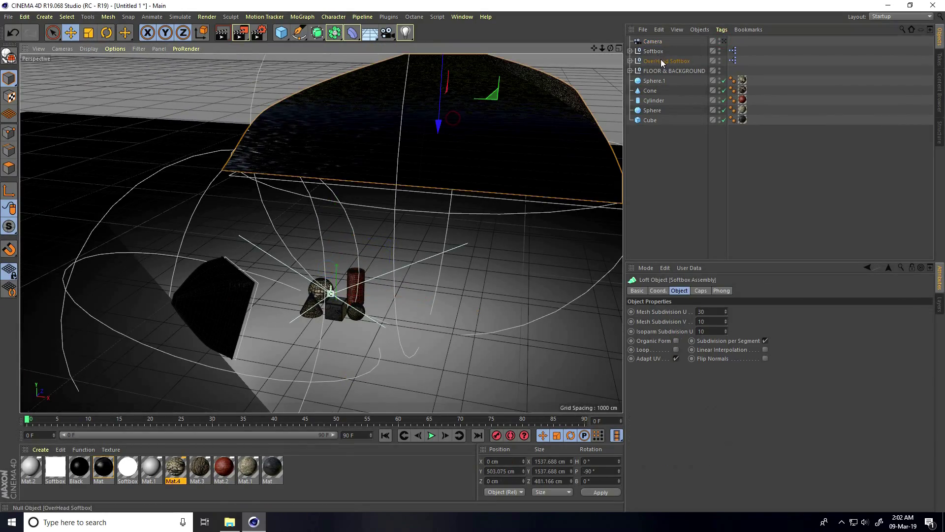
left_click_drag(523, 153, 417, 148)
left_click(724, 41)
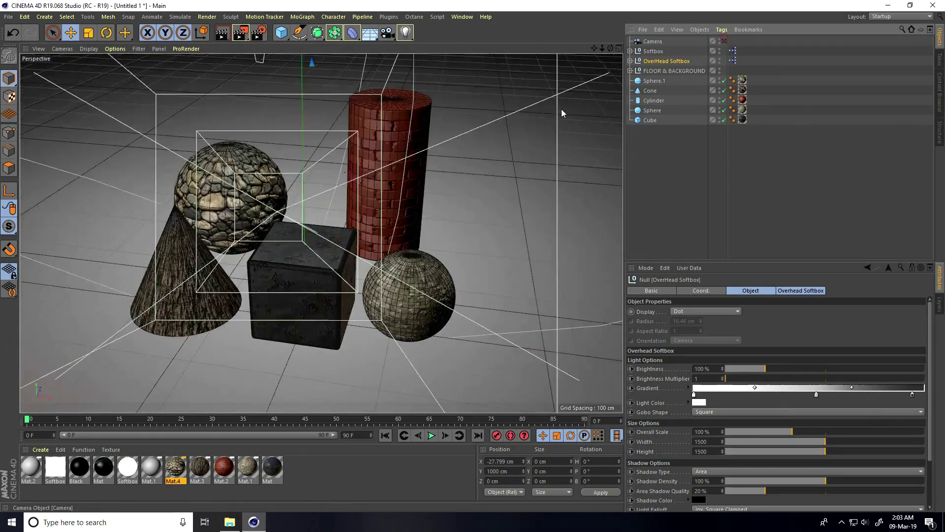
Step: Add Ambient Occlusion to the render settings with 100% Accuracy and 128 Maximum Samples
left_click(256, 37)
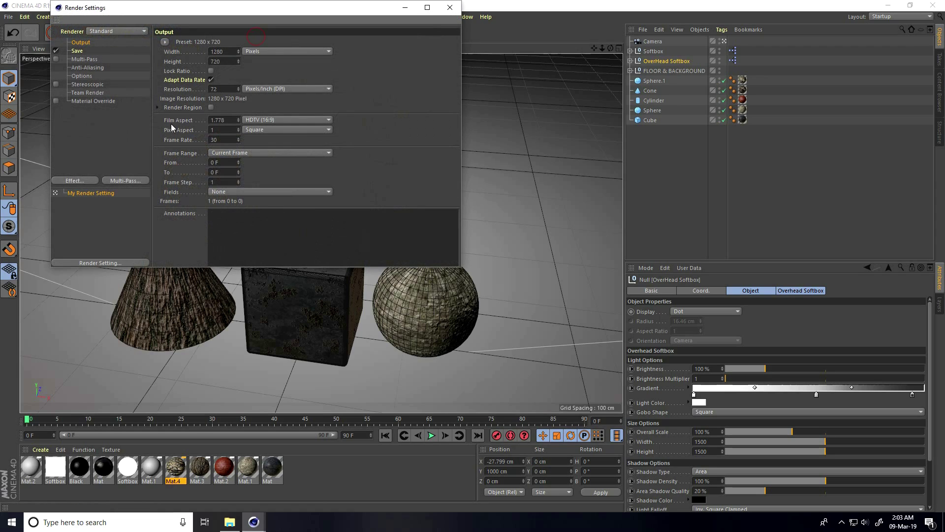
left_click(77, 181)
left_click(133, 241)
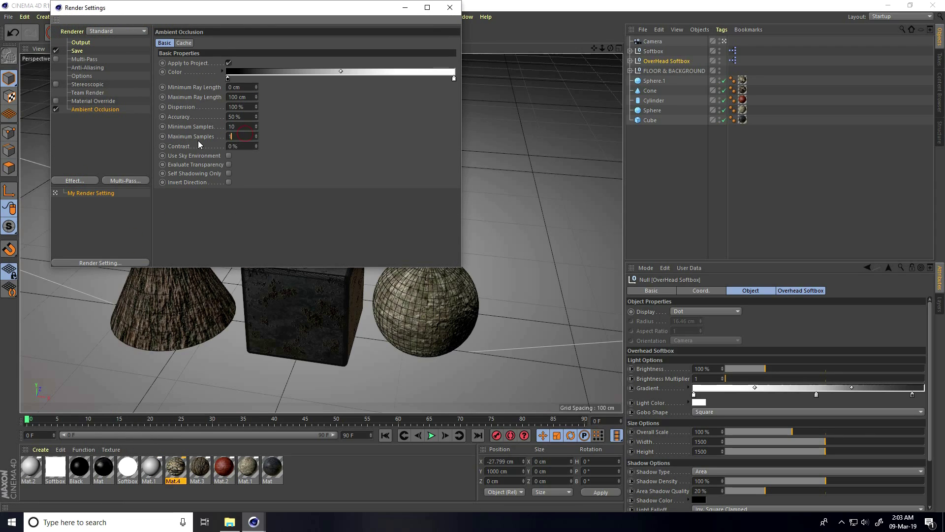
left_click(250, 115)
type("10")
Step: Add Global Illumination to the render settings and set its Samples to High
left_click(89, 180)
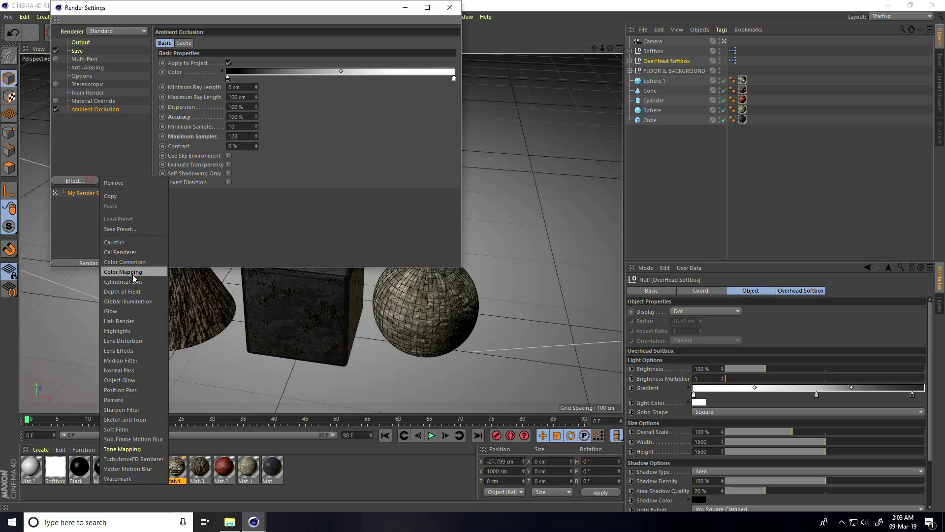
left_click(134, 300)
left_click(254, 111)
left_click(245, 155)
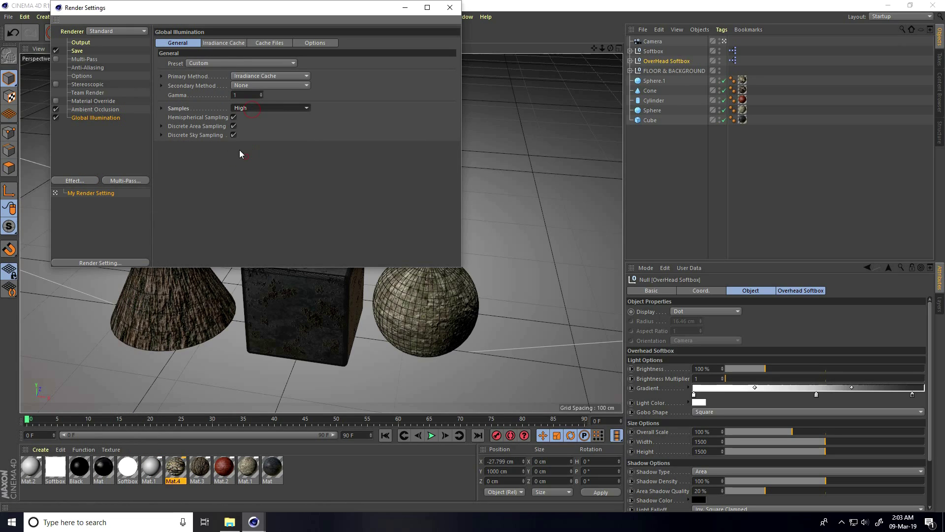
Step: Set the render's Anti-Aliasing to Best and close the render settings
left_click(90, 68)
left_click(254, 42)
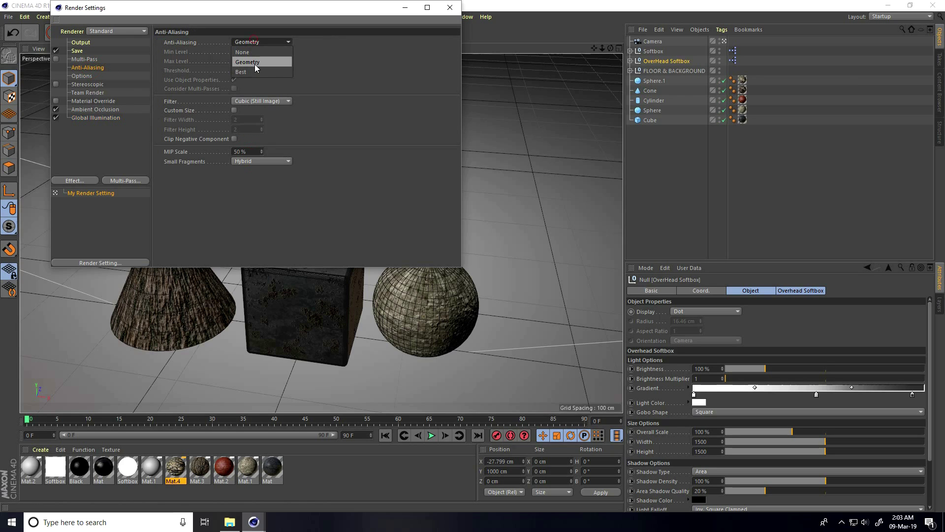
left_click(255, 72)
left_click(448, 9)
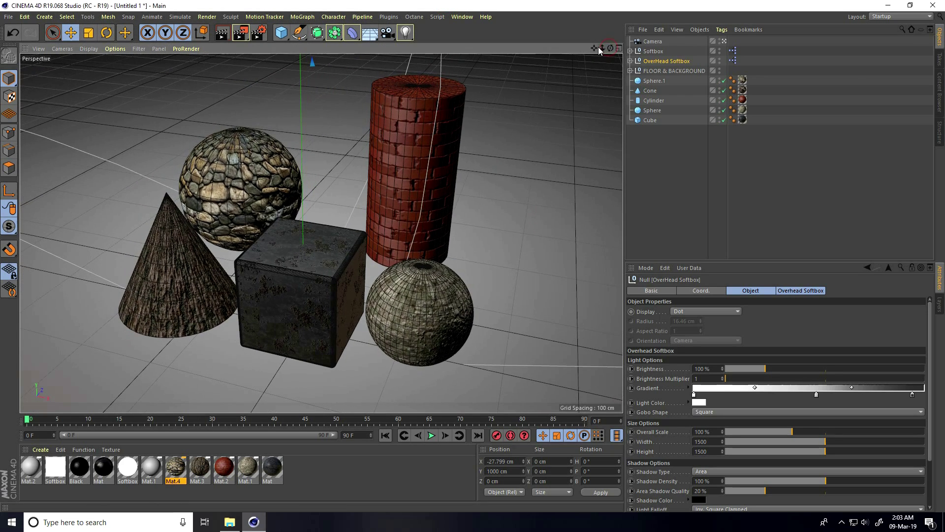
Step: Adjust the camera framing of the five objects and render the frame to the Picture Viewer
left_click_drag(594, 48, 472, 256)
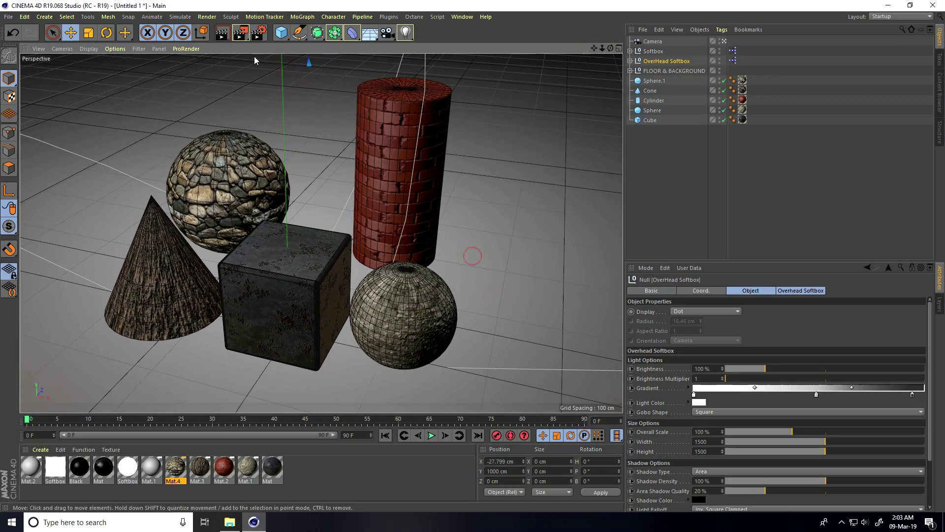
left_click(240, 35)
left_click(217, 153)
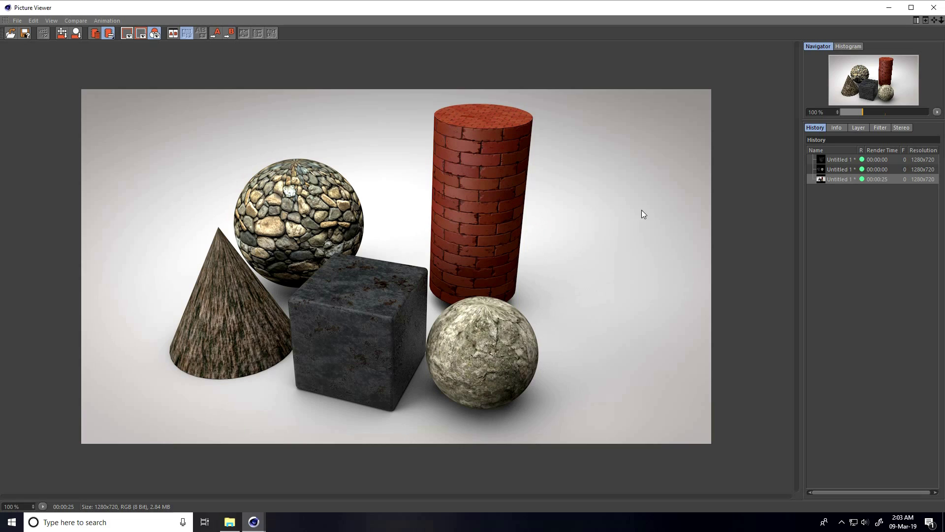
Step: Enable the filter on the rendered image and set Saturation to 20% and Contrast to 10%
left_click(881, 128)
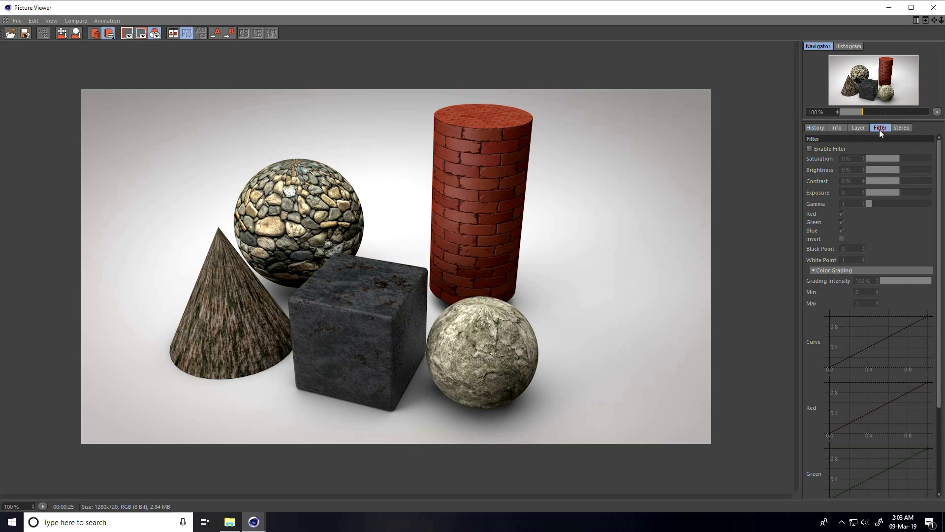
left_click(825, 149)
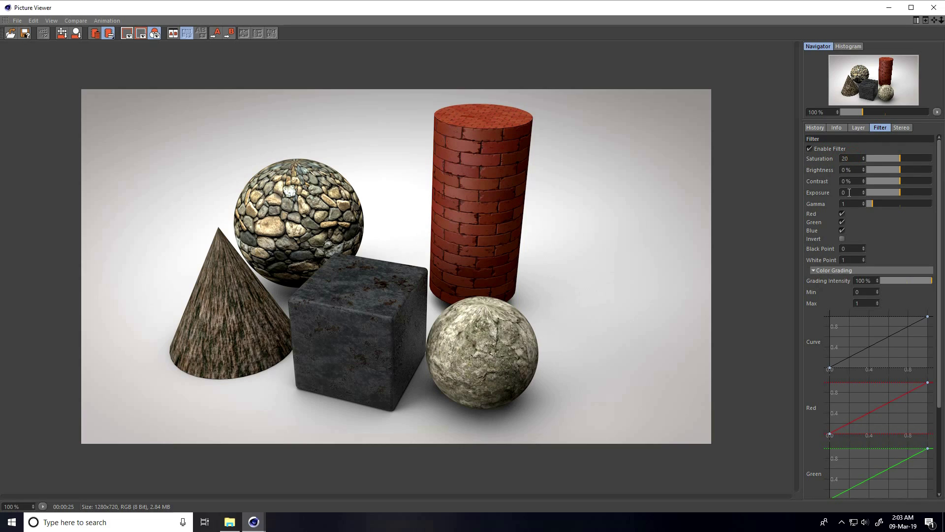
type("10")
key("Return")
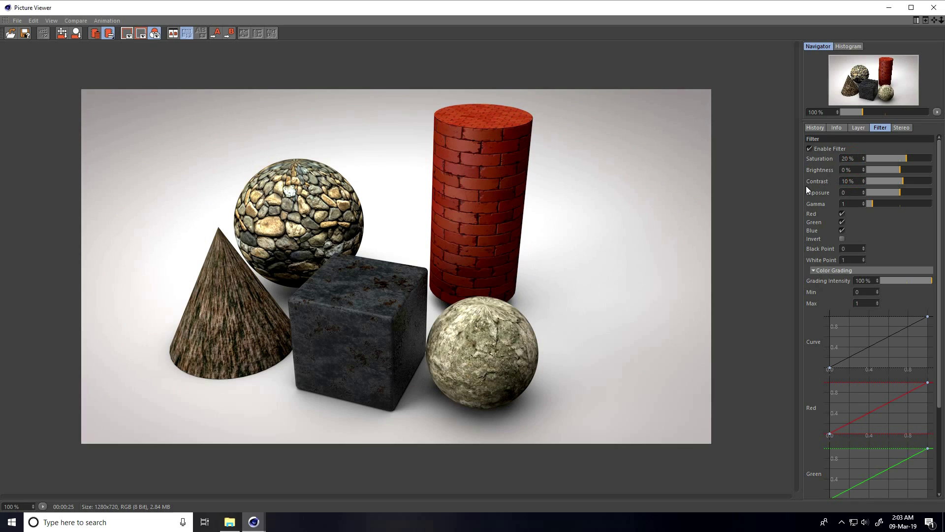